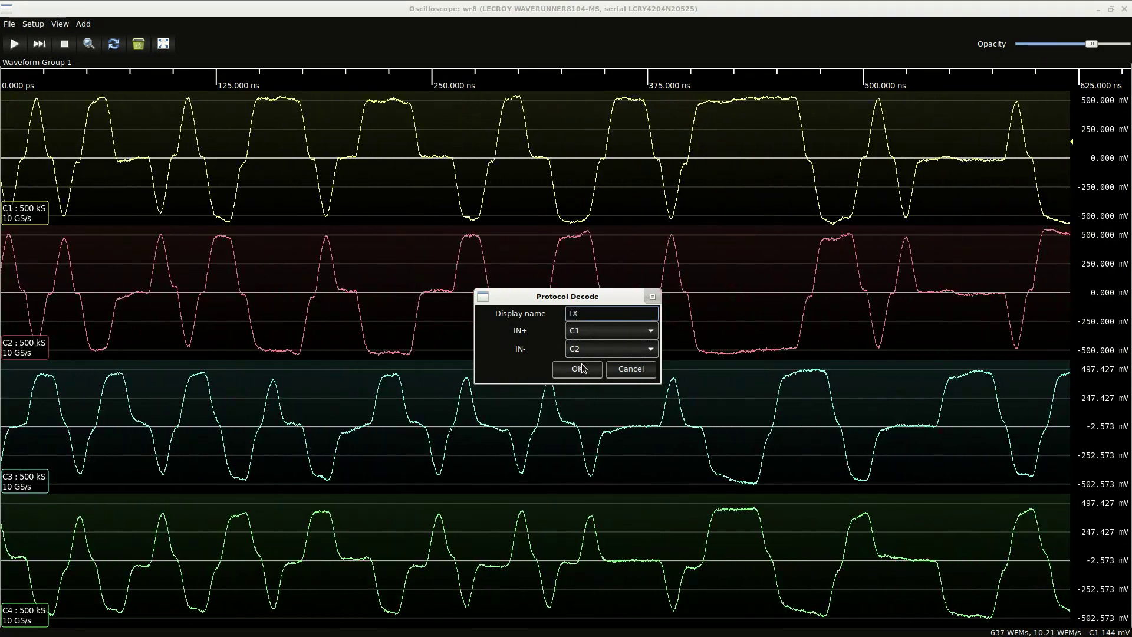
# - Create the TX differential waveform (C1 minus C2) and delete channels C1 and C2
pyautogui.click(577, 370)
pyautogui.click(587, 142)
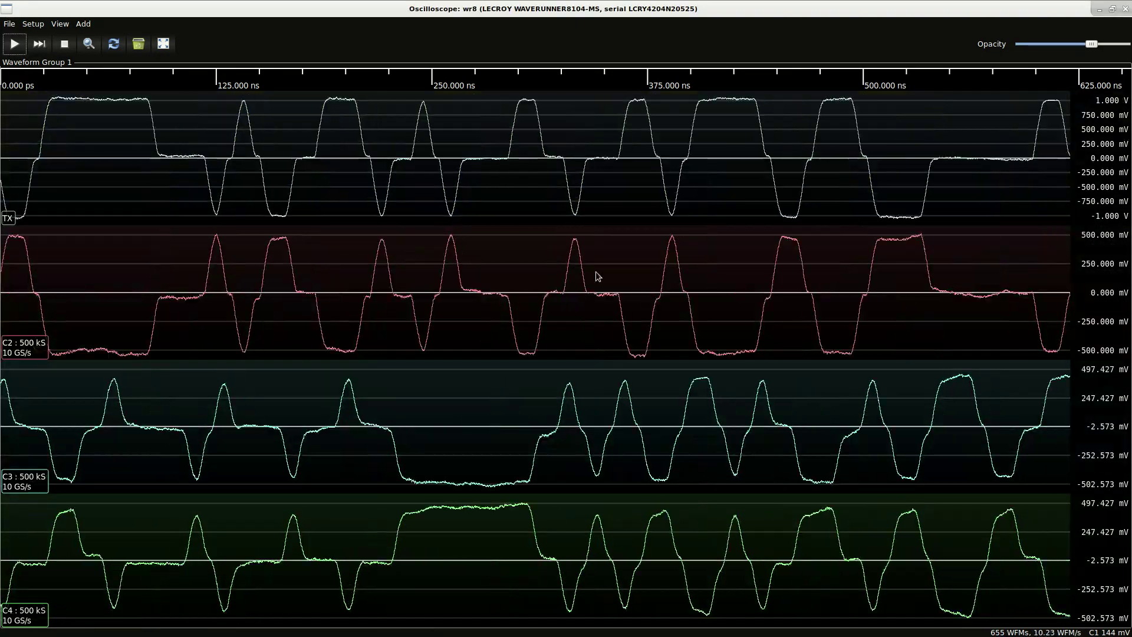
pyautogui.click(624, 289)
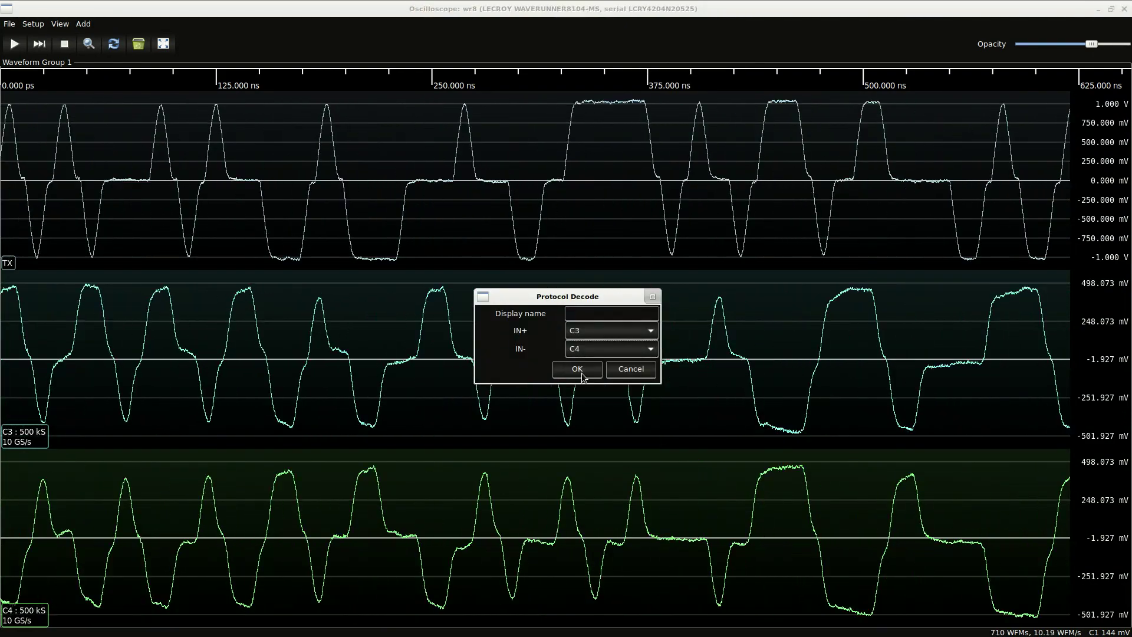
# - Create the RX differential waveform (C3 minus C4) and delete channels C3 and C4
pyautogui.click(577, 369)
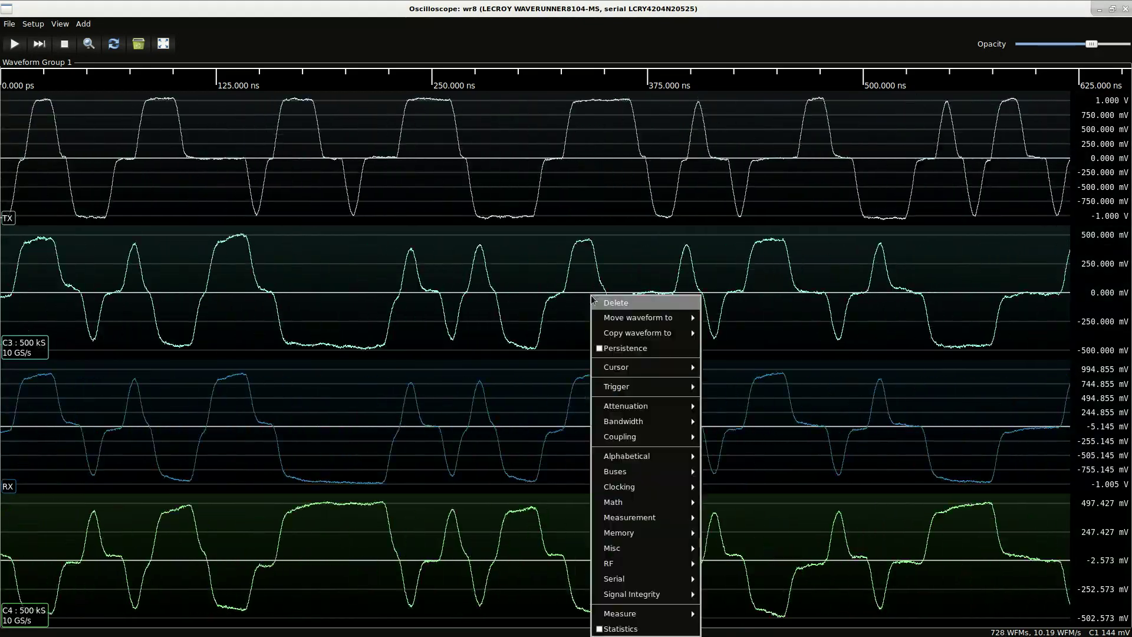
pyautogui.click(613, 302)
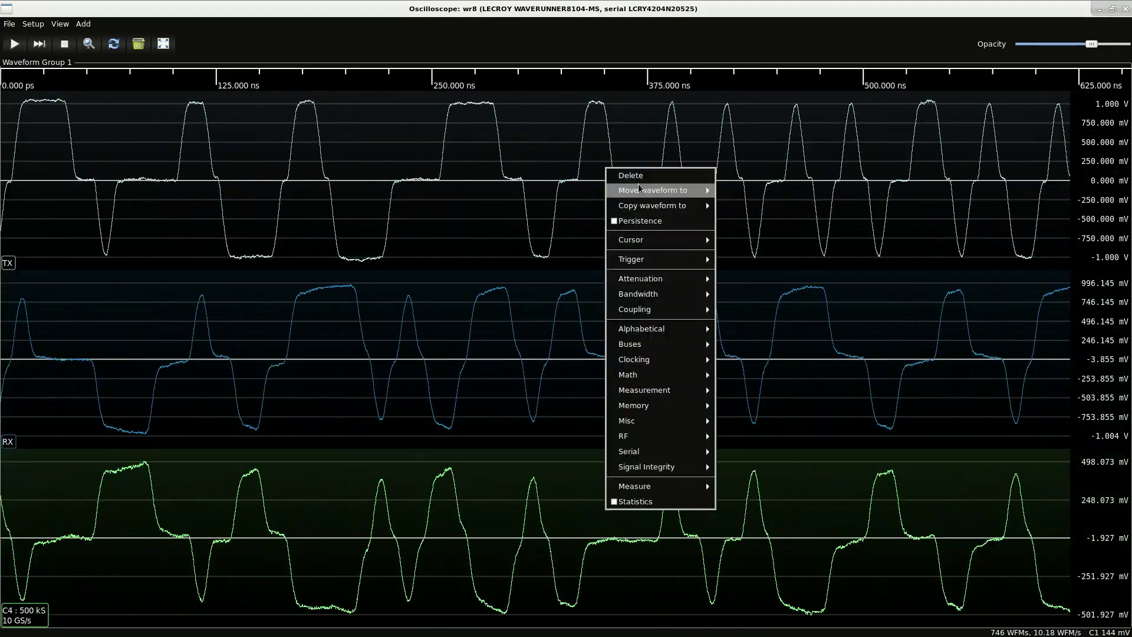
pyautogui.click(632, 175)
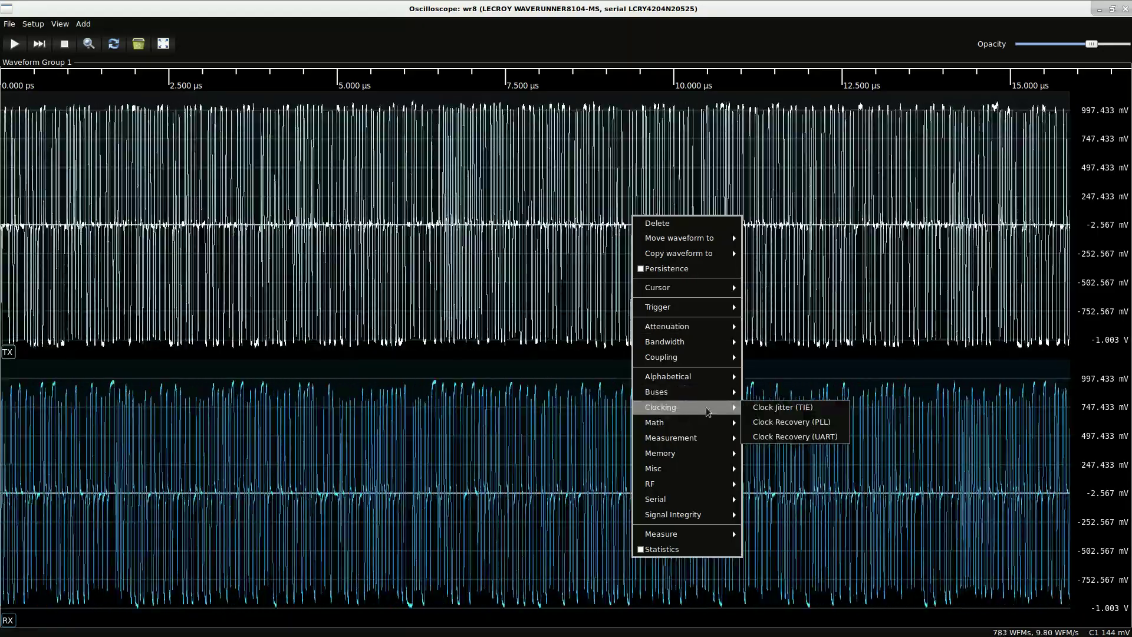
# - Add PLL clock recovery on TX with a 500m threshold
pyautogui.click(749, 409)
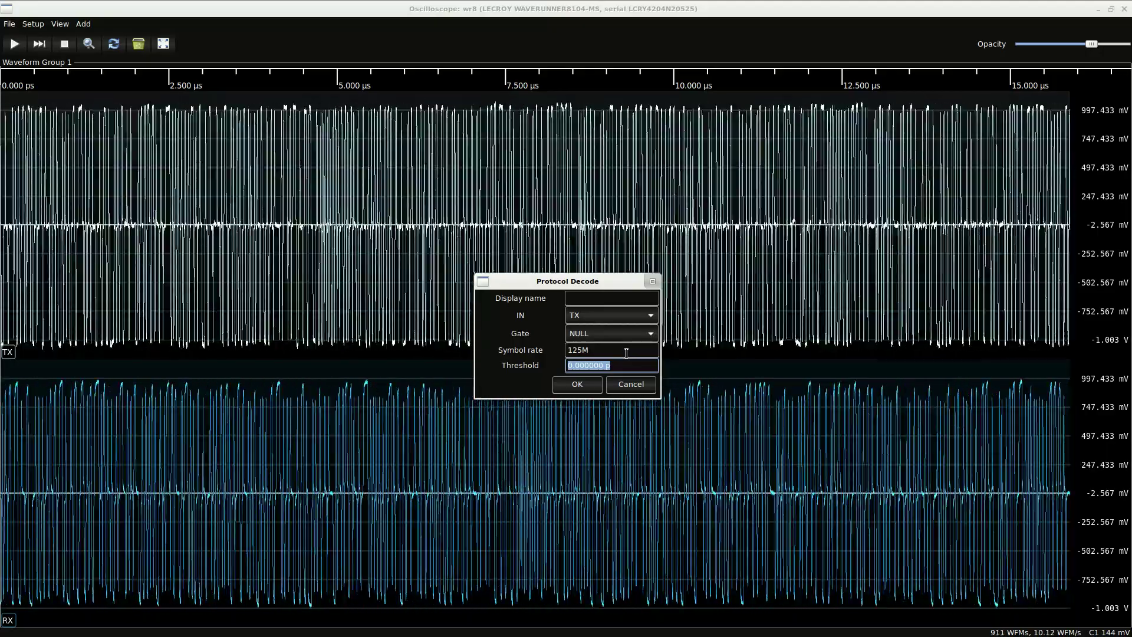
pyautogui.write('500m')
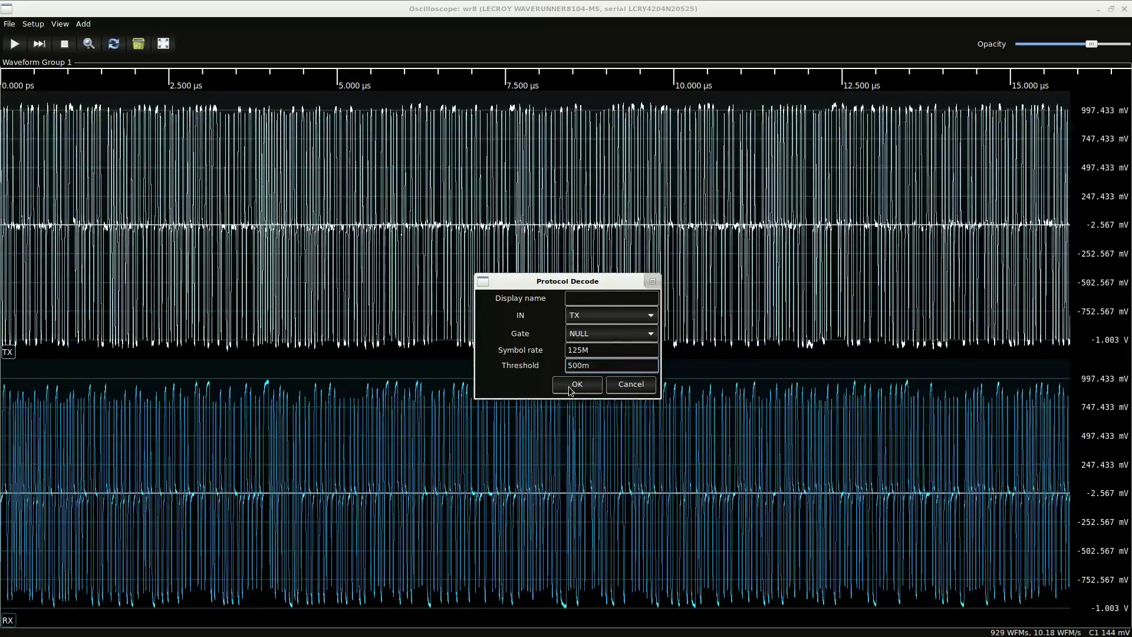
pyautogui.click(571, 385)
# - Add PLL clock recovery on RX with symbol rate 125M and threshold 500m
pyautogui.scroll(3, 566, 254)
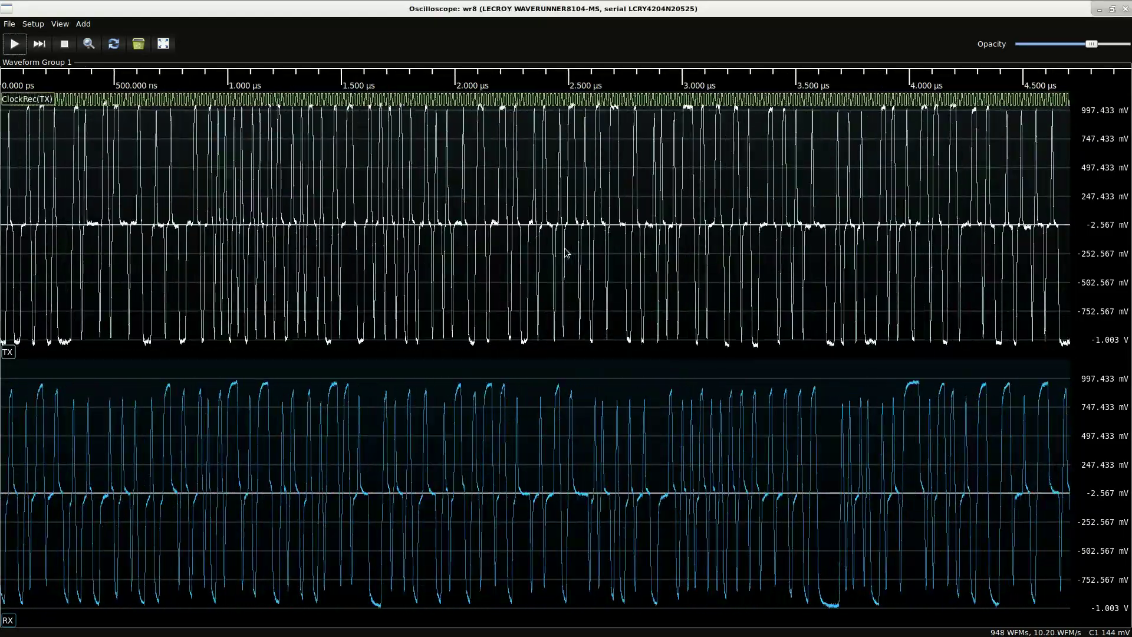
pyautogui.scroll(3, 566, 253)
pyautogui.rightClick(571, 419)
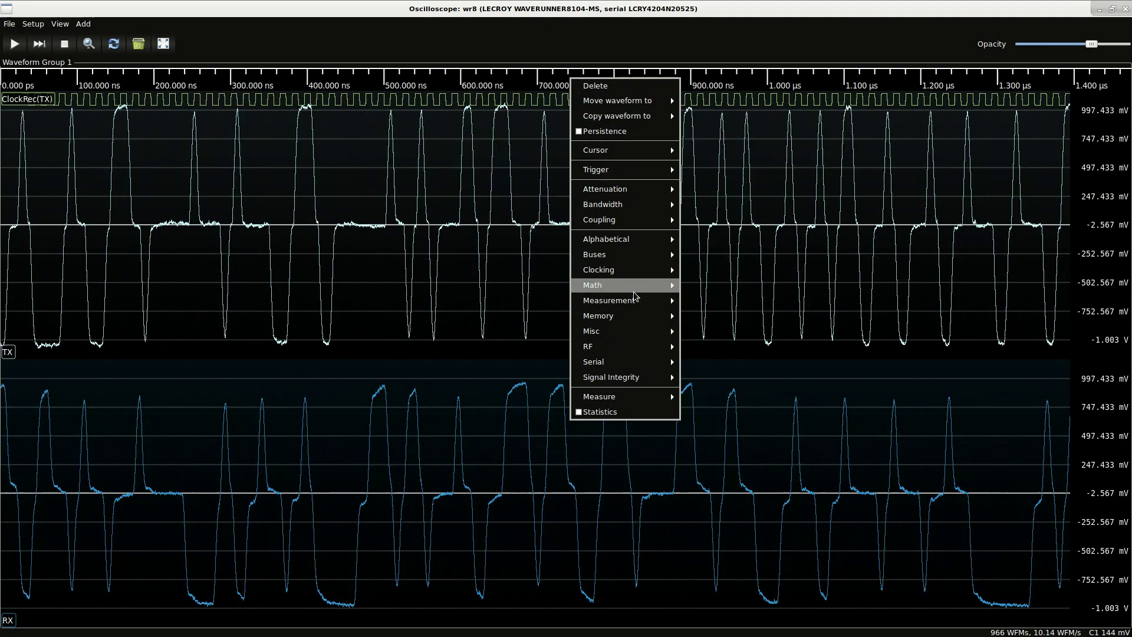
pyautogui.rightClick(484, 478)
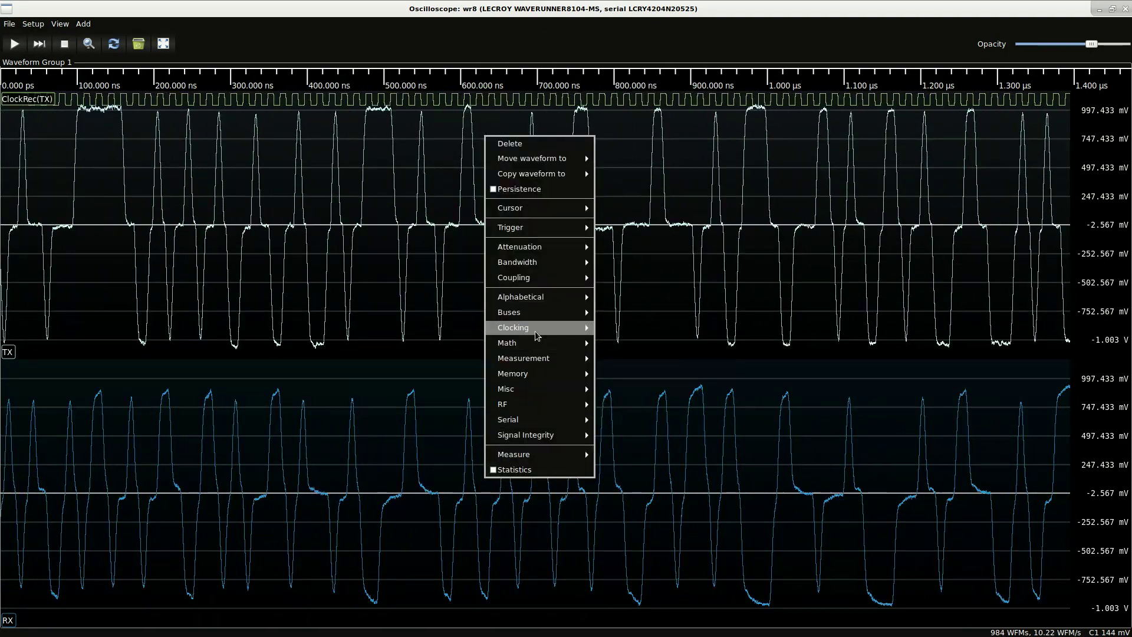
pyautogui.moveTo(537, 335)
pyautogui.click(690, 342)
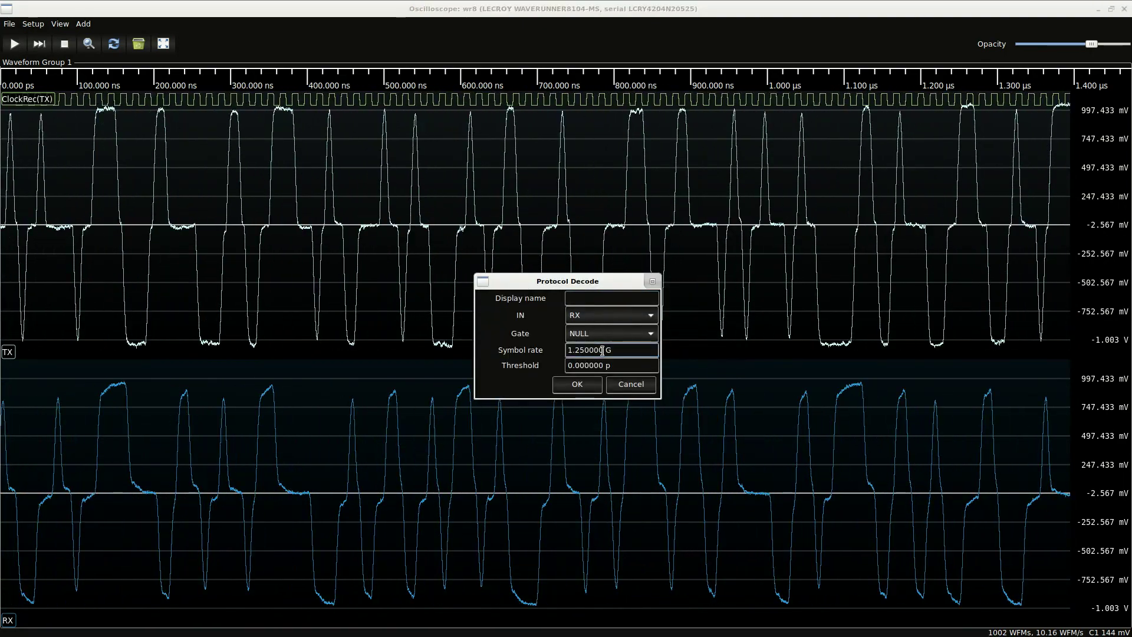
pyautogui.tripleClick(603, 351)
pyautogui.write('125M')
pyautogui.press('Tab')
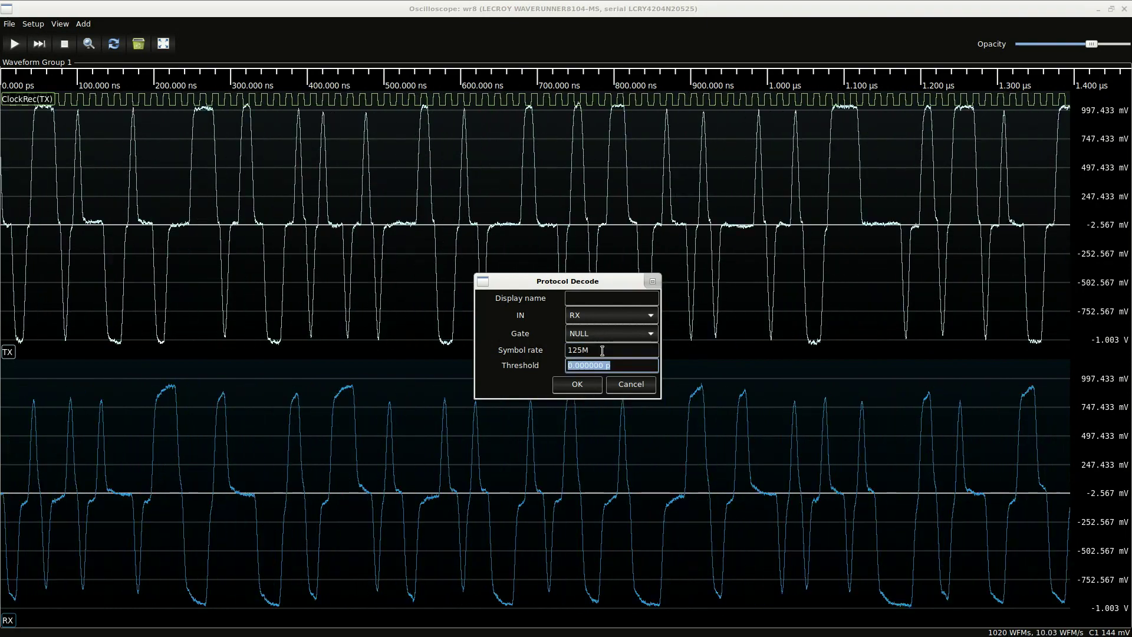
pyautogui.write('500m')
pyautogui.click(578, 385)
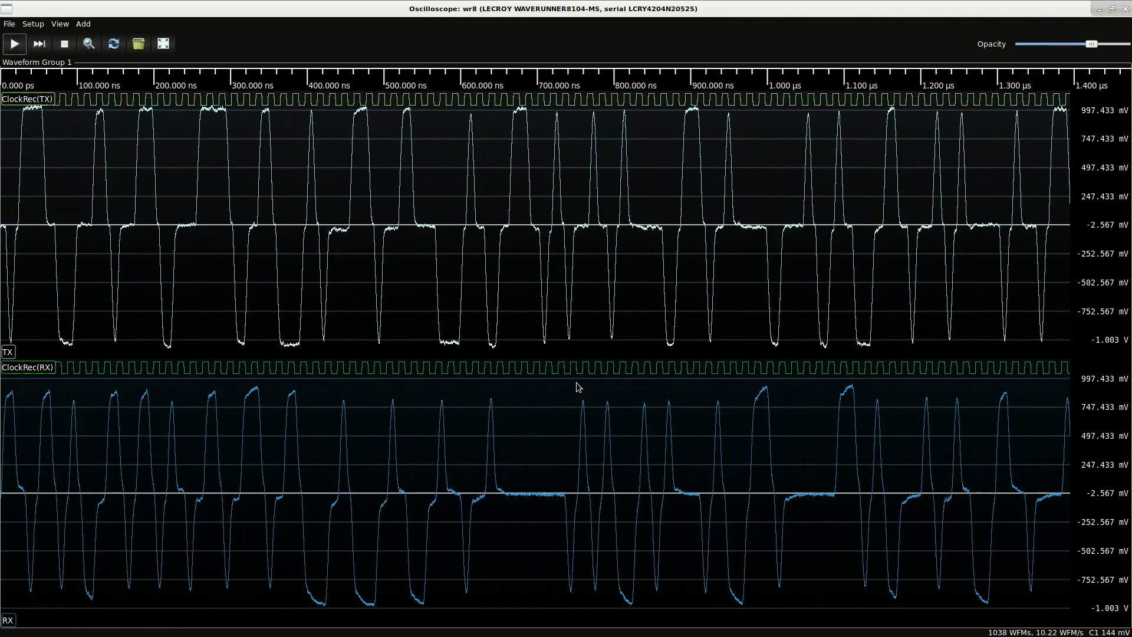
# - Create a TX eye pattern clocked by ClockRec(TX) and move it into a new group
pyautogui.rightClick(597, 215)
pyautogui.moveTo(649, 513)
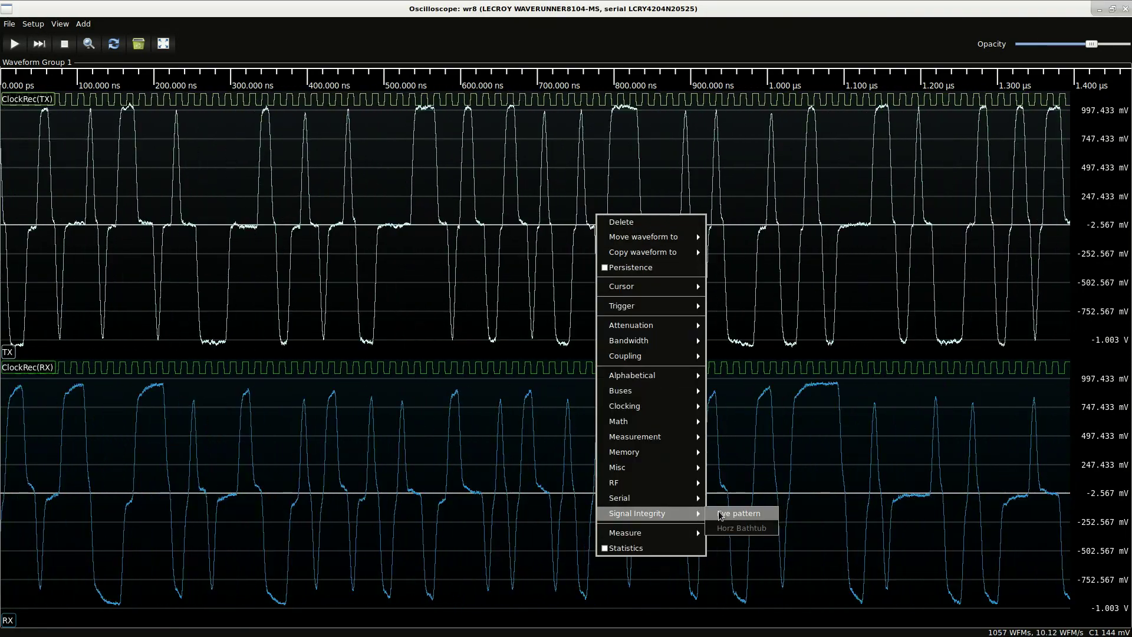
pyautogui.click(721, 513)
pyautogui.click(589, 342)
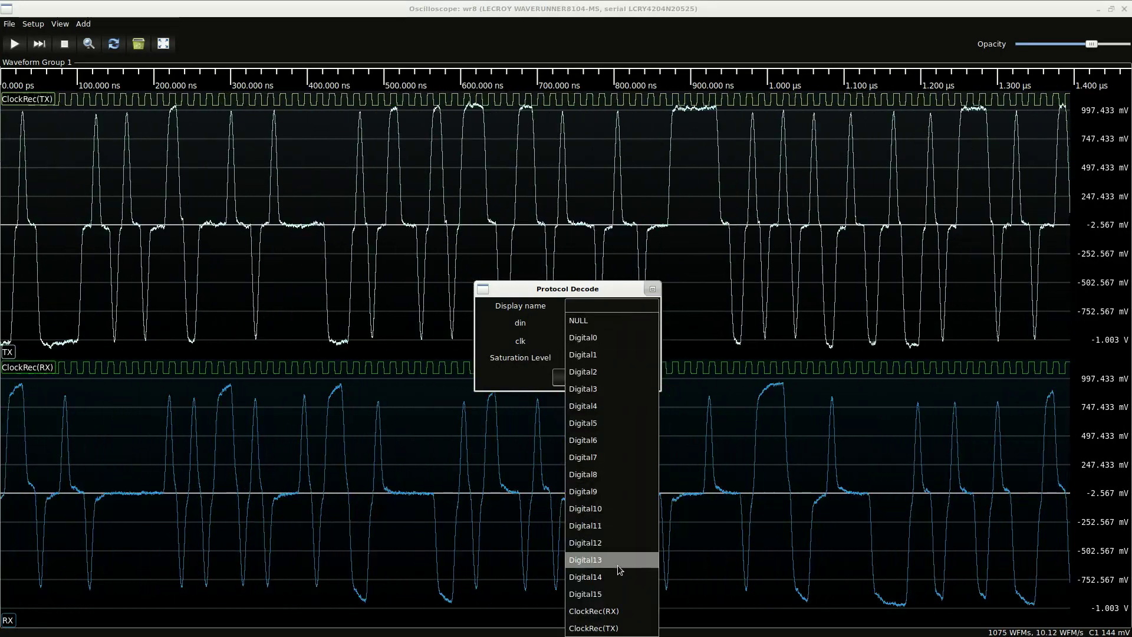
pyautogui.click(613, 628)
pyautogui.click(647, 378)
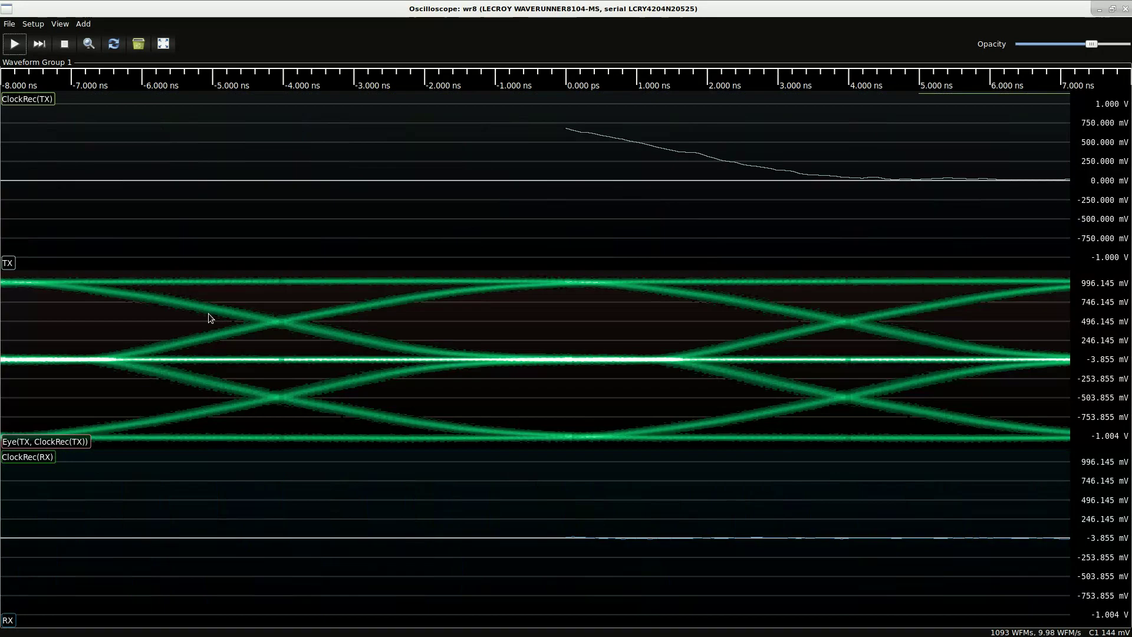
pyautogui.moveTo(59, 441)
pyautogui.mouseDown()
pyautogui.moveTo(236, 436)
pyautogui.moveTo(1063, 239)
pyautogui.mouseUp()
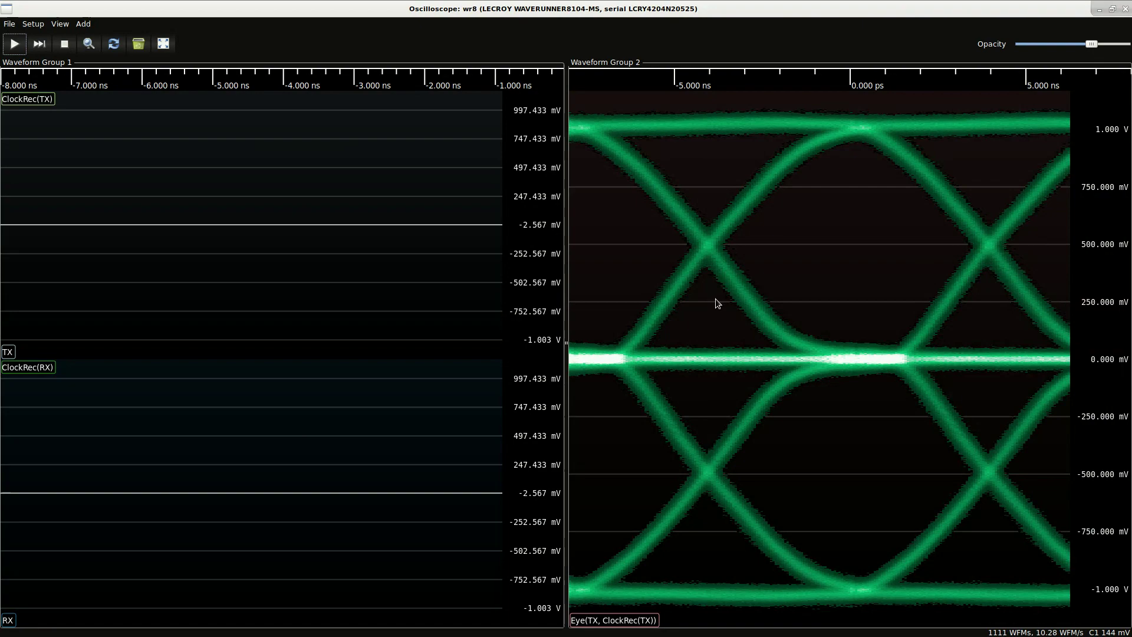
# - Create an RX eye pattern clocked by ClockRec(RX) and place it under the TX eye
pyautogui.scroll(-5, 387, 342)
pyautogui.rightClick(195, 144)
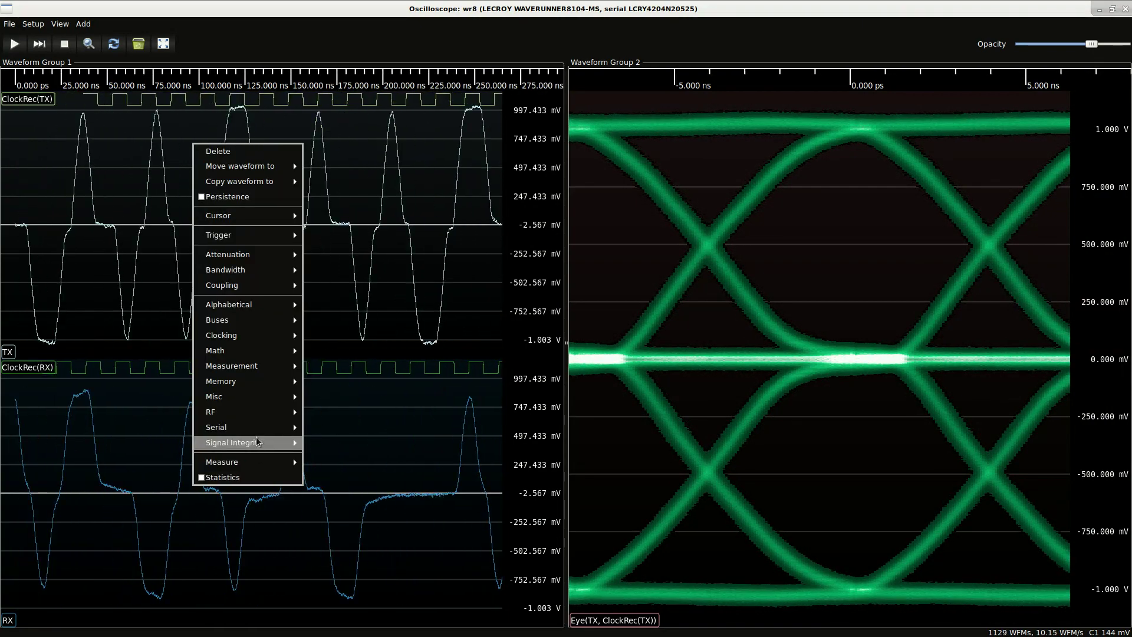
pyautogui.moveTo(257, 442)
pyautogui.click(318, 443)
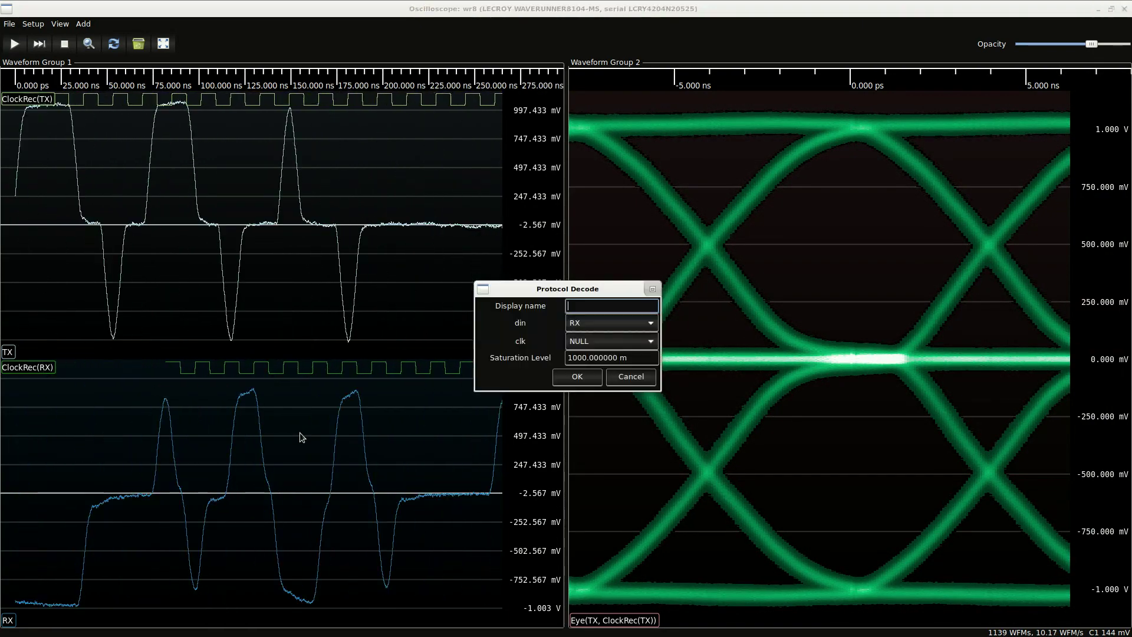
pyautogui.click(602, 345)
pyautogui.click(590, 614)
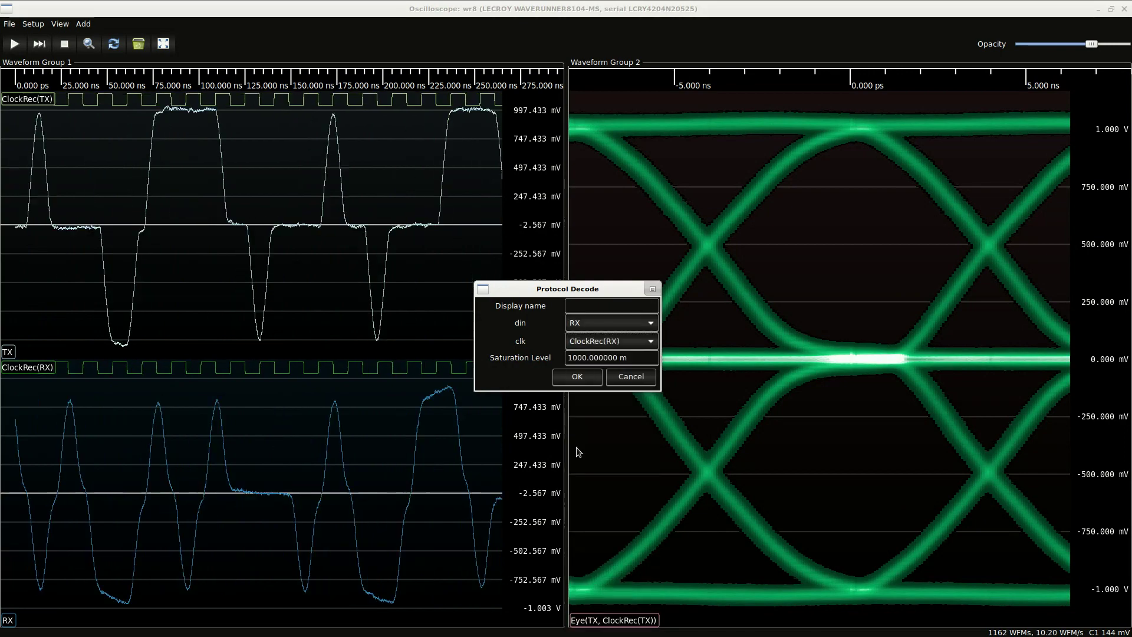
pyautogui.click(581, 376)
pyautogui.moveTo(82, 628); pyautogui.dragTo(749, 440)
# - Set the eye display colour ramp to Viridis
pyautogui.scroll(-4, 347, 281)
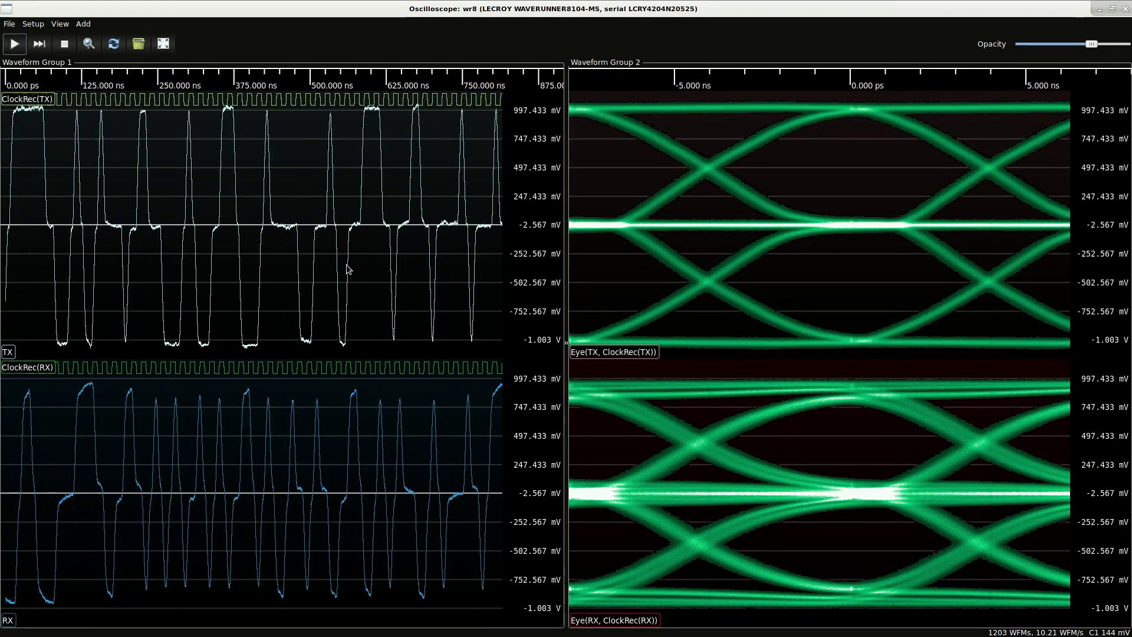
pyautogui.click(61, 23)
pyautogui.moveTo(97, 40)
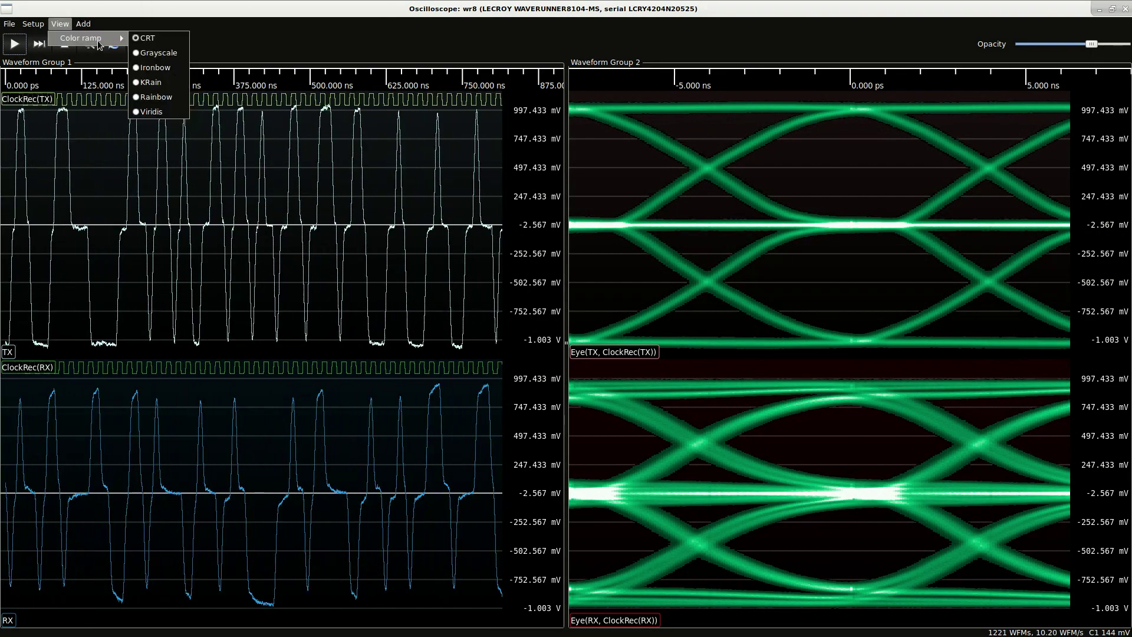
pyautogui.click(150, 113)
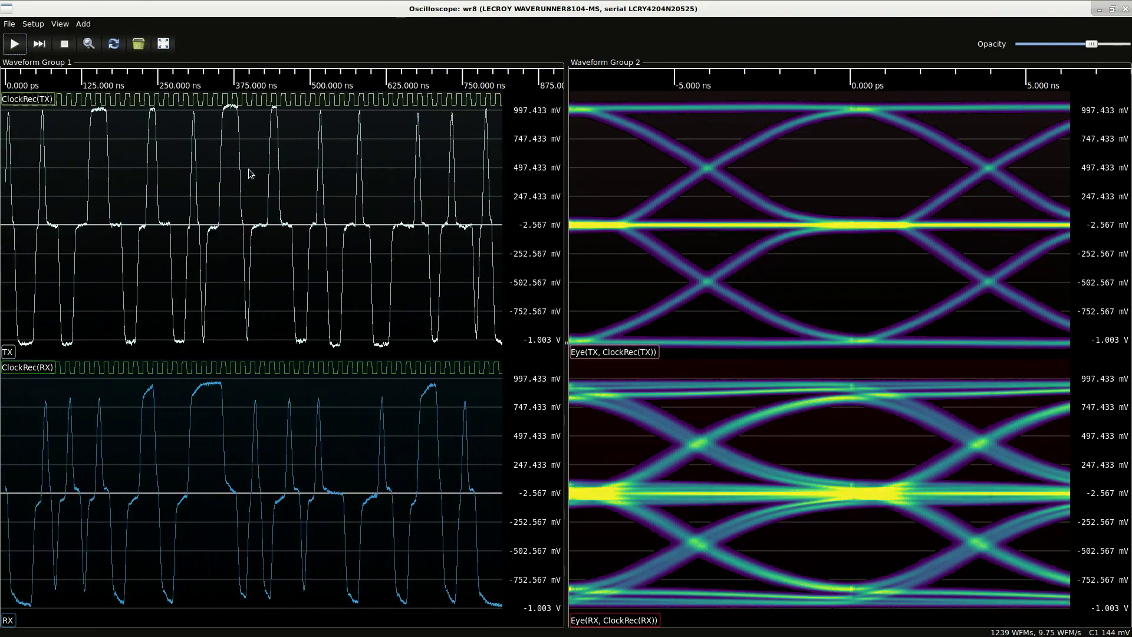
# - Add an Ethernet 100baseTX protocol decode of the TX signal
pyautogui.rightClick(260, 155)
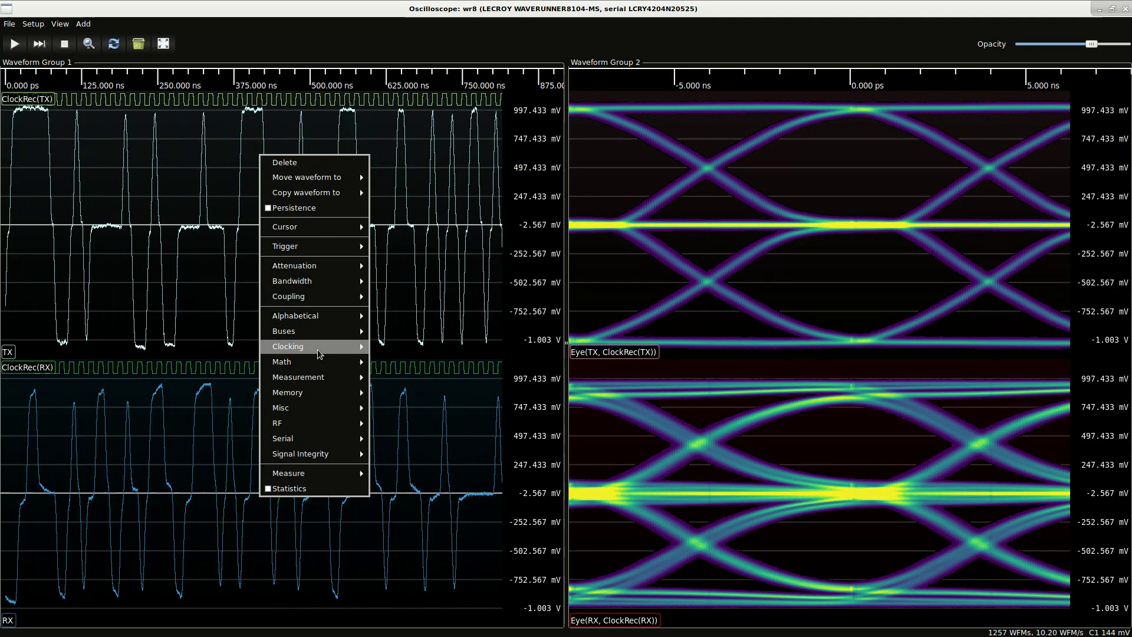
pyautogui.moveTo(323, 443)
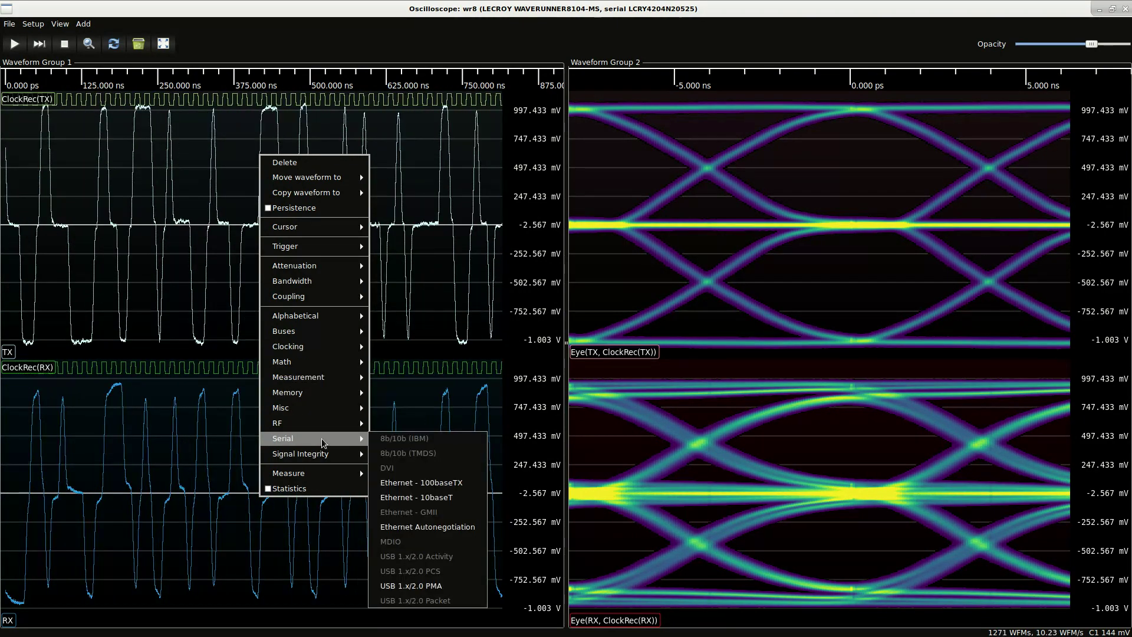
pyautogui.click(426, 482)
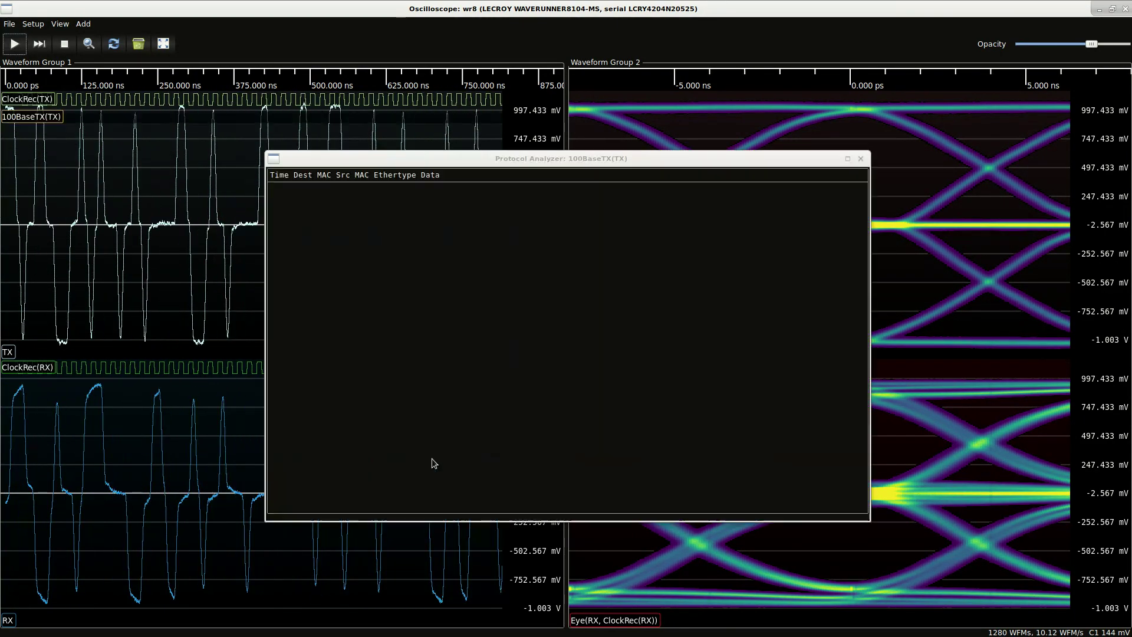
# - Set the waveform history depth to 50 waveforms
pyautogui.click(82, 41)
pyautogui.press('BackSpace')
pyautogui.press('BackSpace')
pyautogui.write('50')
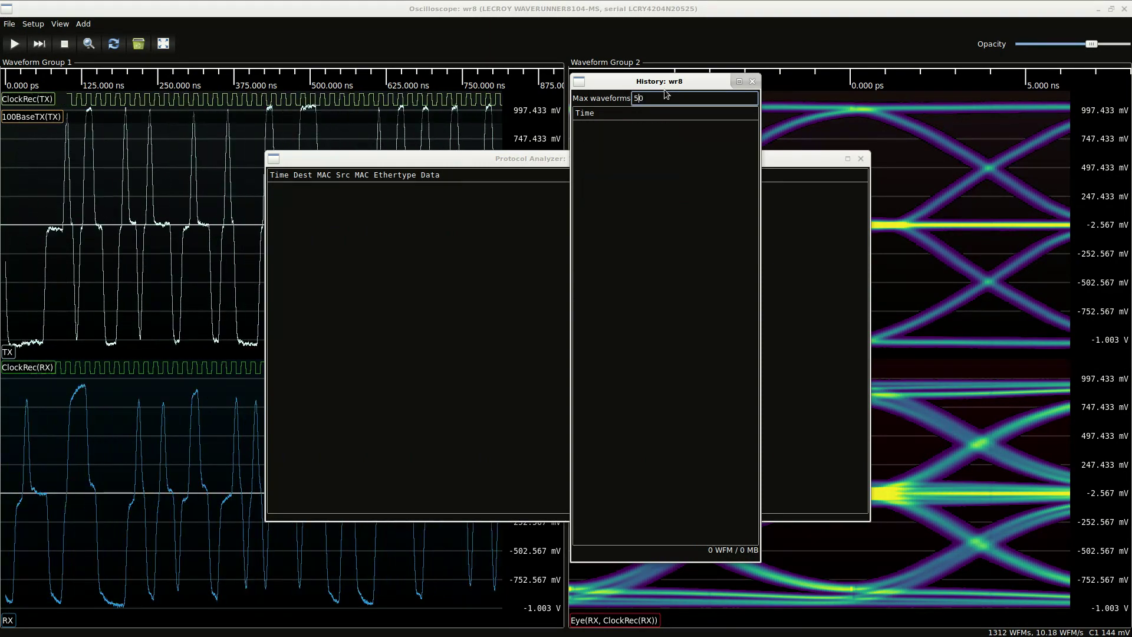
# - Shrink the TX packet list window and move it to the top left
pyautogui.moveTo(670, 77); pyautogui.dragTo(959, 123)
pyautogui.moveTo(649, 154); pyautogui.dragTo(506, 55)
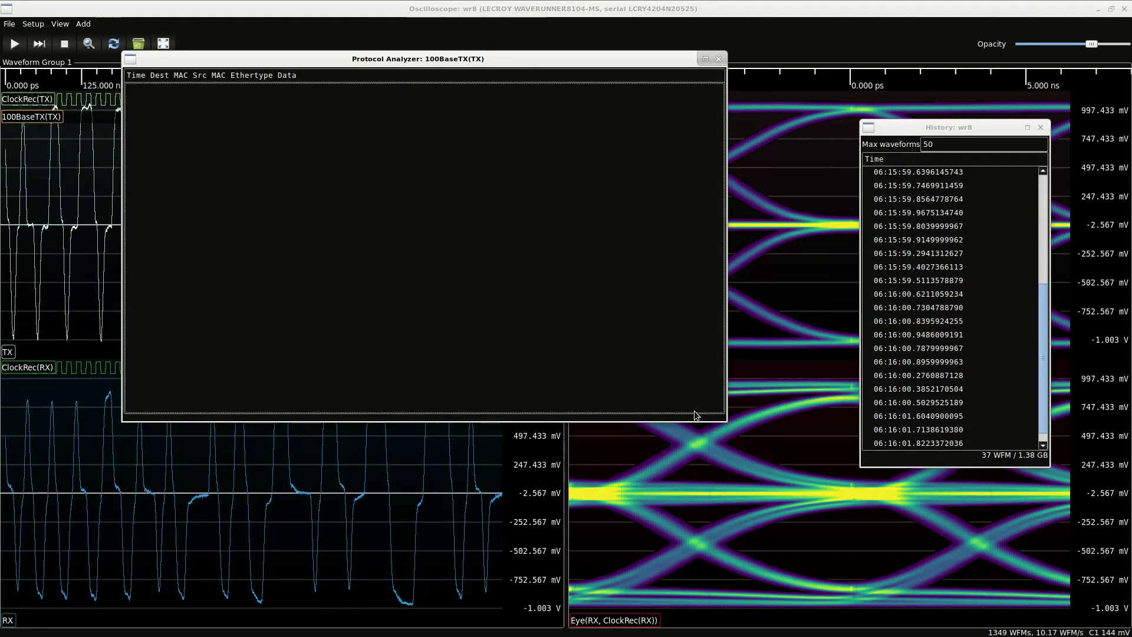
pyautogui.moveTo(724, 420); pyautogui.dragTo(665, 156)
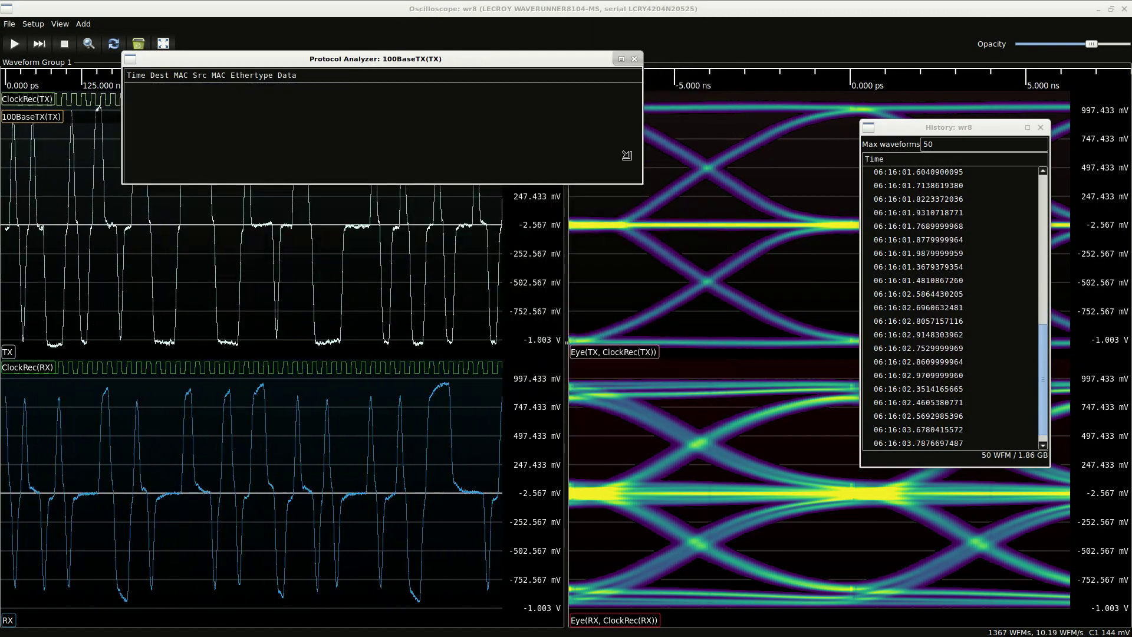
pyautogui.moveTo(581, 57); pyautogui.dragTo(460, 114)
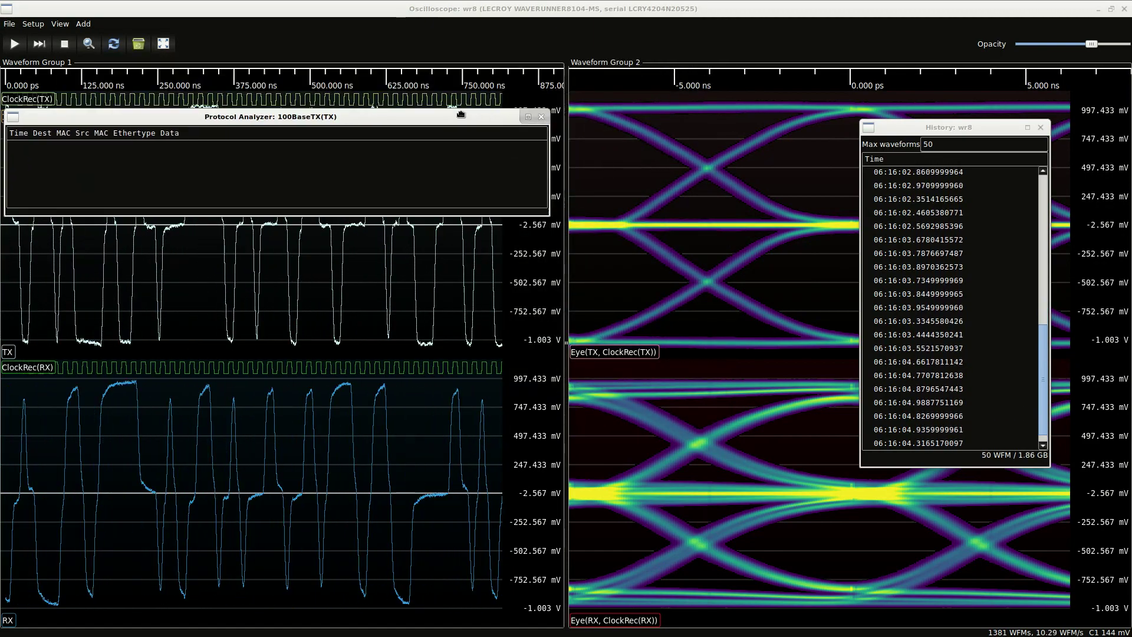
# - Add a 100BaseTX Ethernet decode on RX and place its packet list at lower left
pyautogui.rightClick(379, 456)
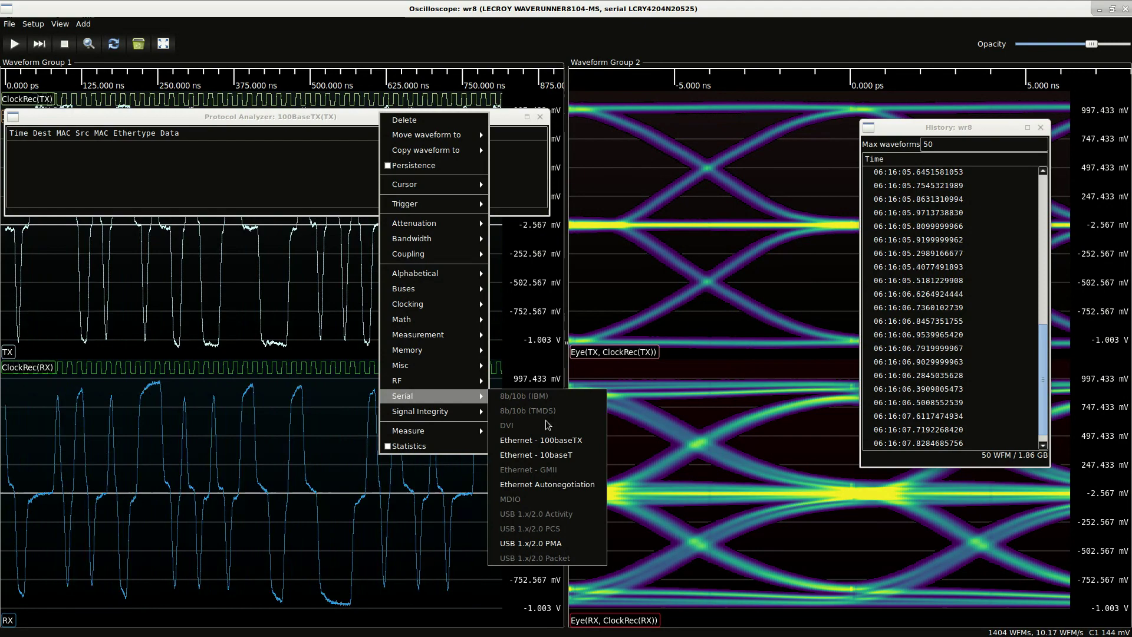
pyautogui.click(565, 434)
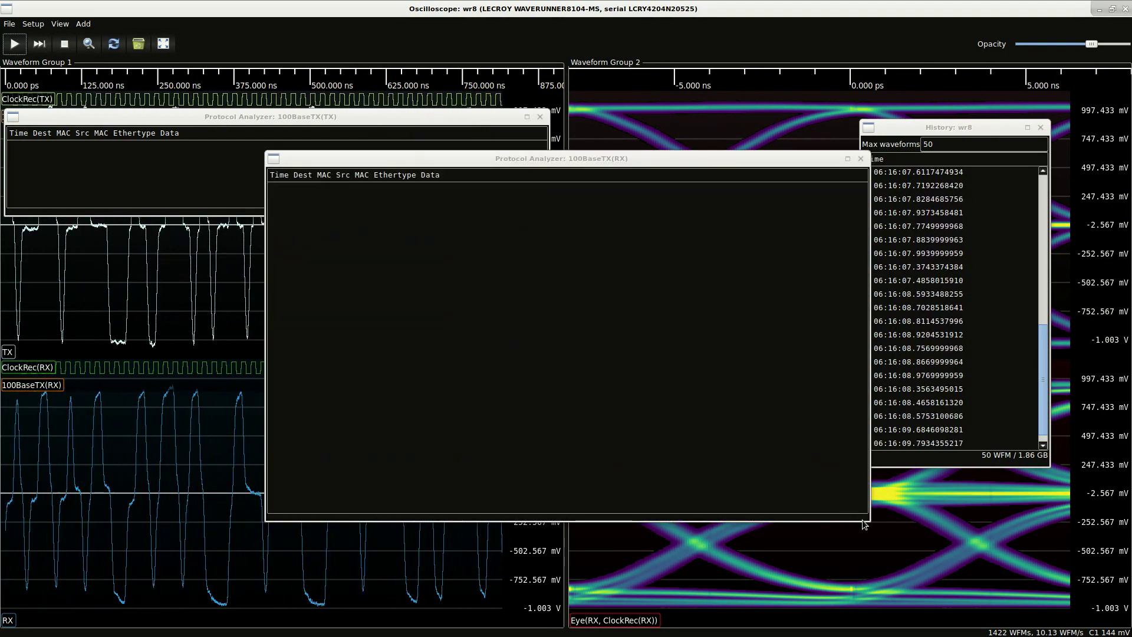
pyautogui.moveTo(870, 521); pyautogui.dragTo(835, 274)
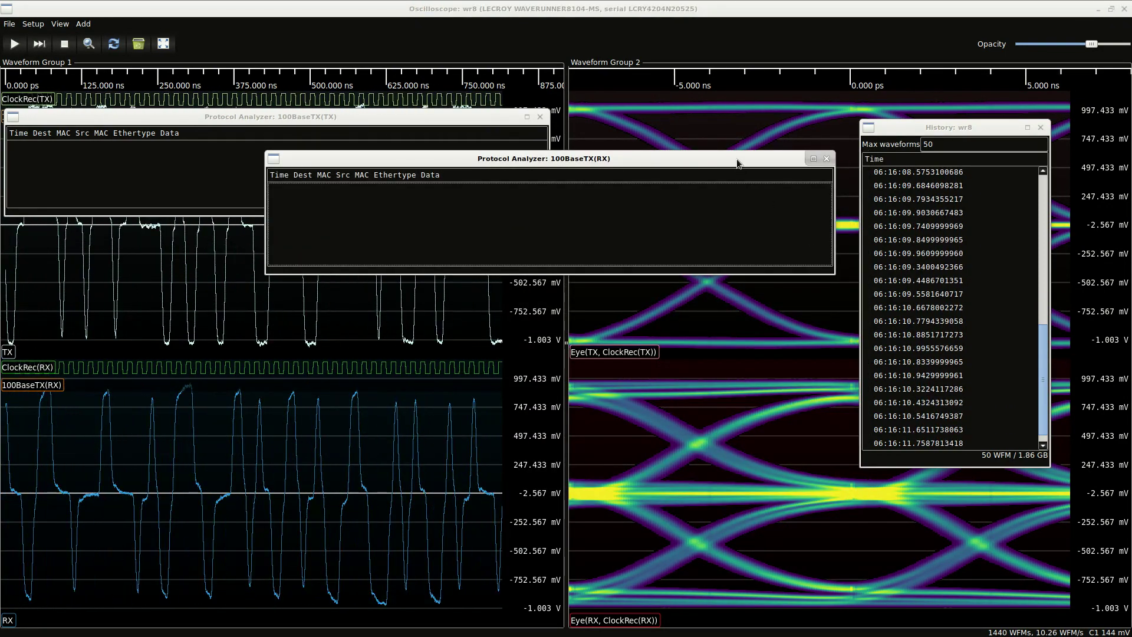
pyautogui.moveTo(735, 159); pyautogui.dragTo(474, 374)
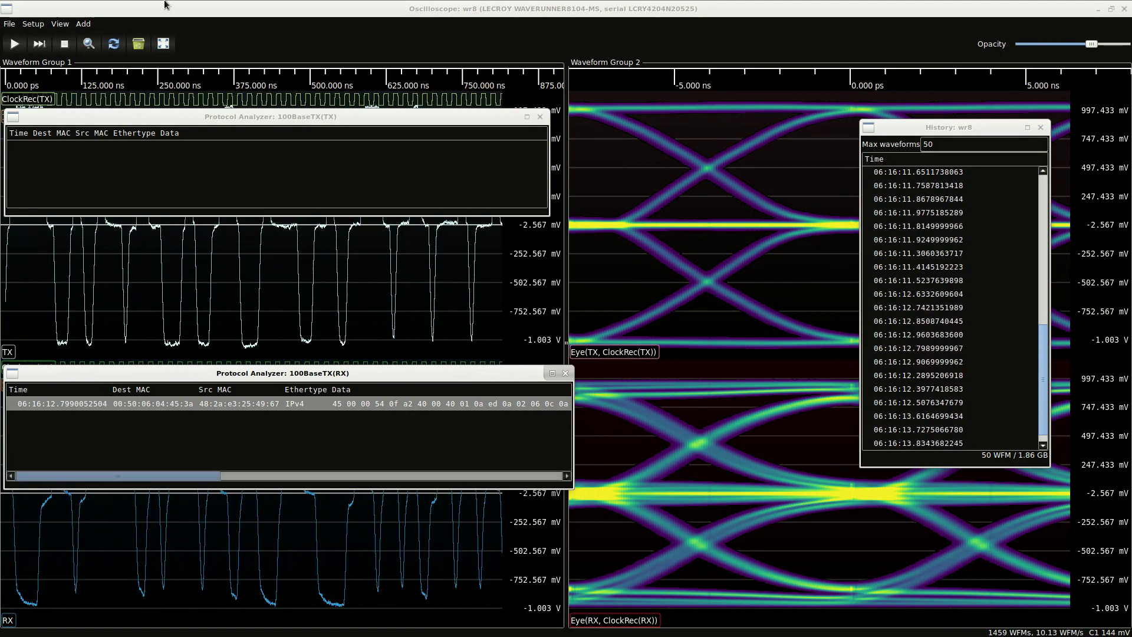
# - Jump to the decoded IPv4 packet, show its preamble and MAC decode, and close the TX list
pyautogui.click(100, 406)
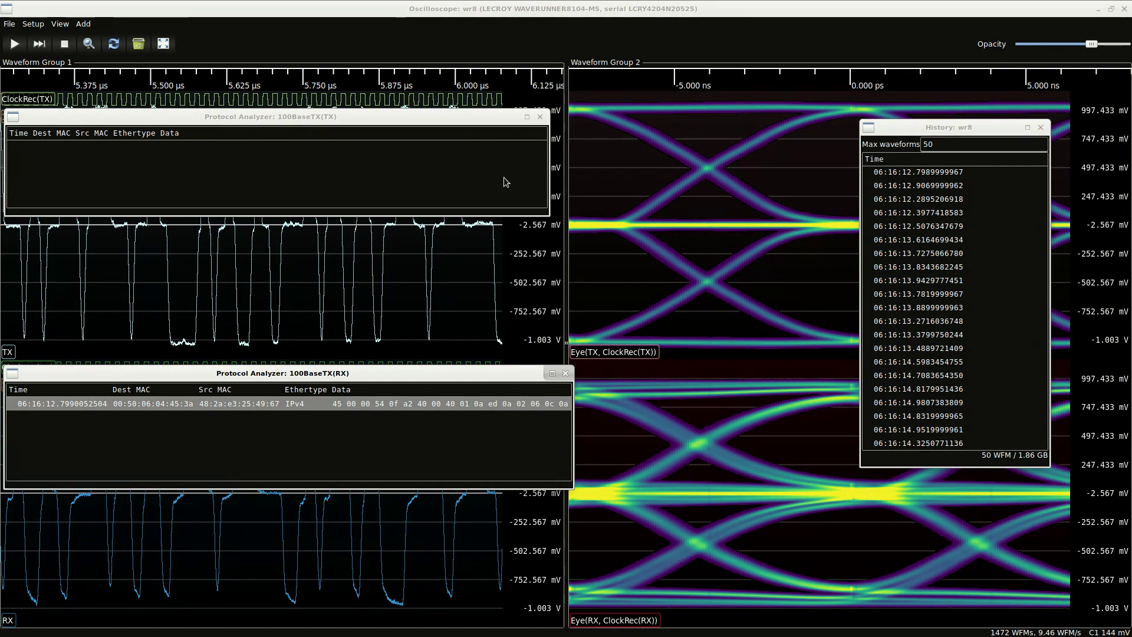
pyautogui.moveTo(401, 373); pyautogui.dragTo(930, 183)
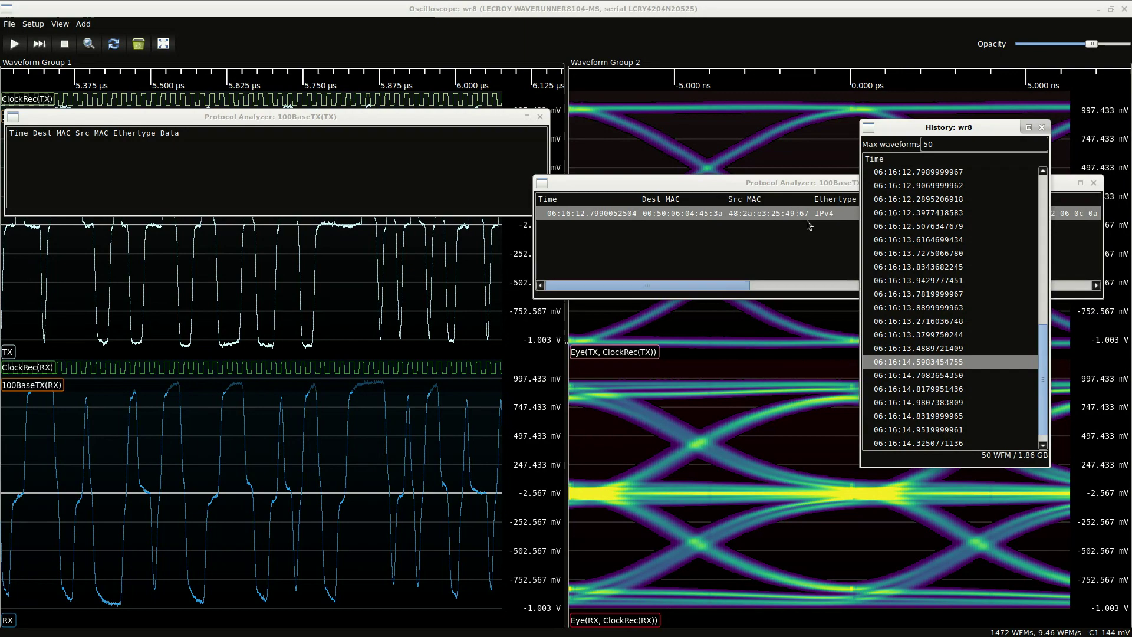
pyautogui.click(785, 214)
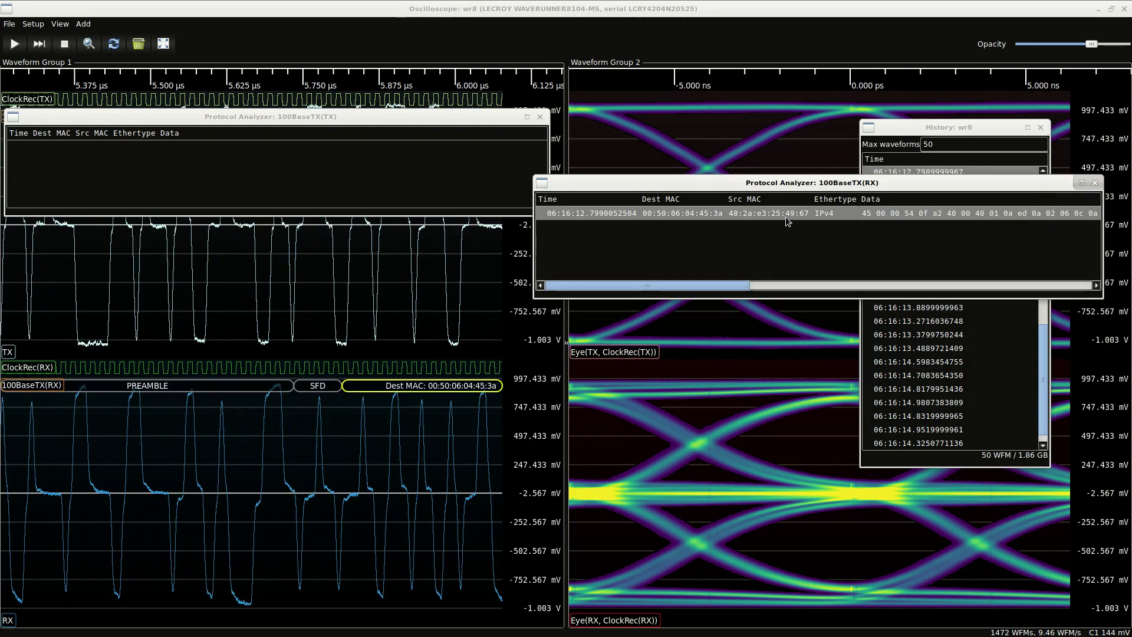
pyautogui.click(540, 116)
pyautogui.moveTo(645, 182); pyautogui.dragTo(253, 122)
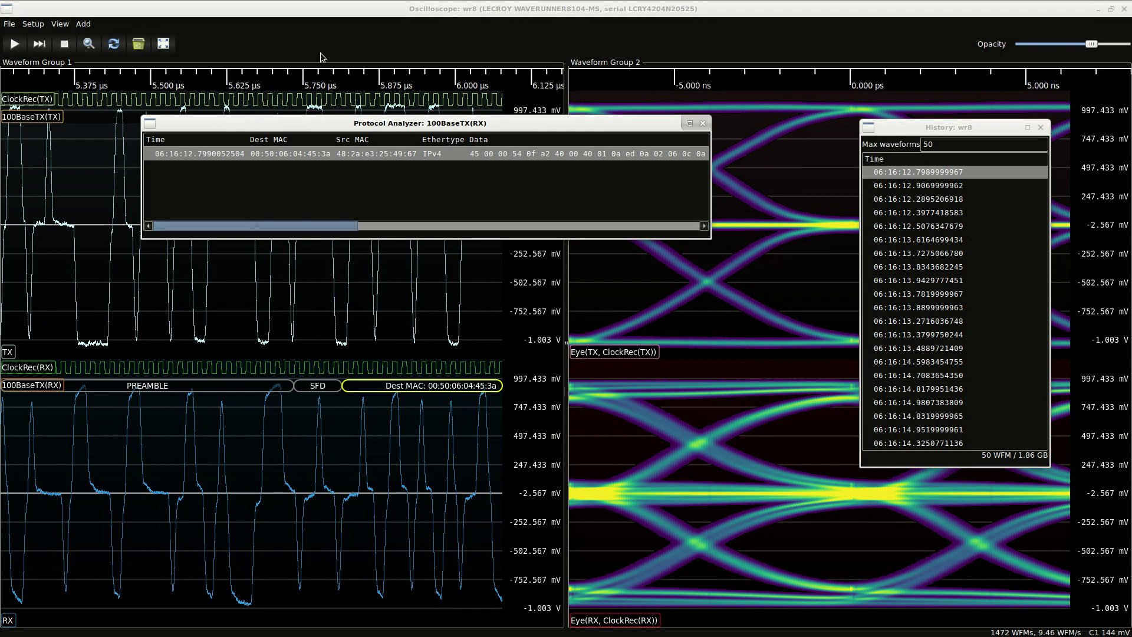
# - Pan through the packet from the source MAC, type and data bytes to the CRC
pyautogui.moveTo(489, 71); pyautogui.dragTo(261, 70)
pyautogui.moveTo(430, 70); pyautogui.dragTo(171, 69)
pyautogui.moveTo(463, 66); pyautogui.dragTo(165, 59)
pyautogui.scroll(-2, 164, 59)
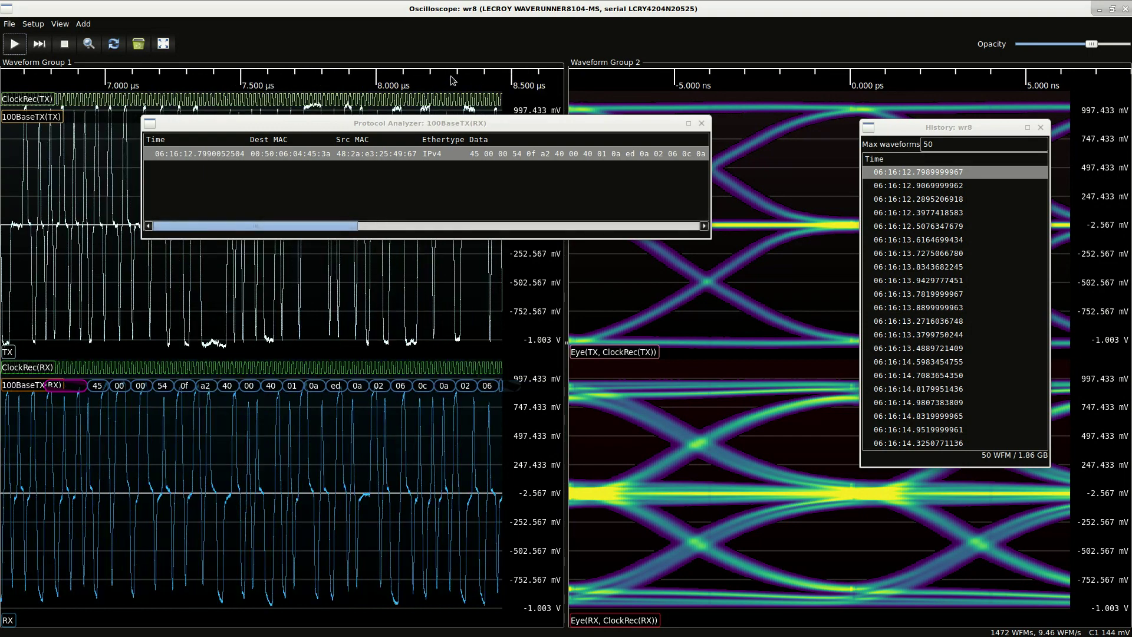
pyautogui.moveTo(453, 80); pyautogui.dragTo(158, 87)
pyautogui.moveTo(406, 76); pyautogui.dragTo(141, 75)
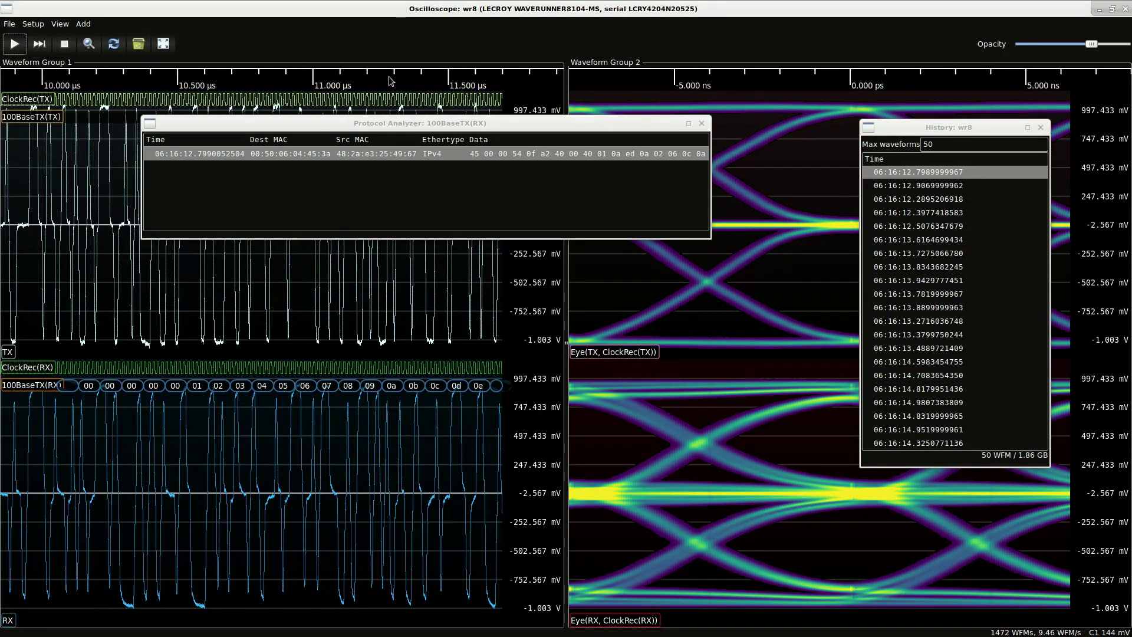
pyautogui.moveTo(434, 77); pyautogui.dragTo(211, 57)
pyautogui.moveTo(430, 54); pyautogui.dragTo(322, 53)
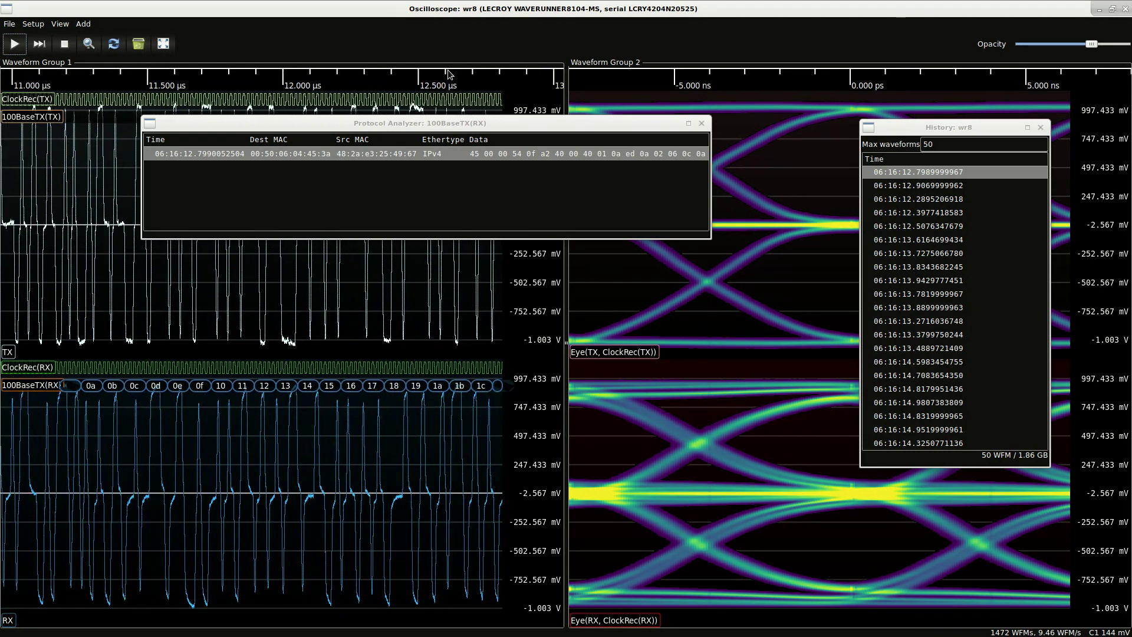
pyautogui.moveTo(448, 74); pyautogui.dragTo(272, 76)
pyautogui.moveTo(549, 76); pyautogui.dragTo(389, 97)
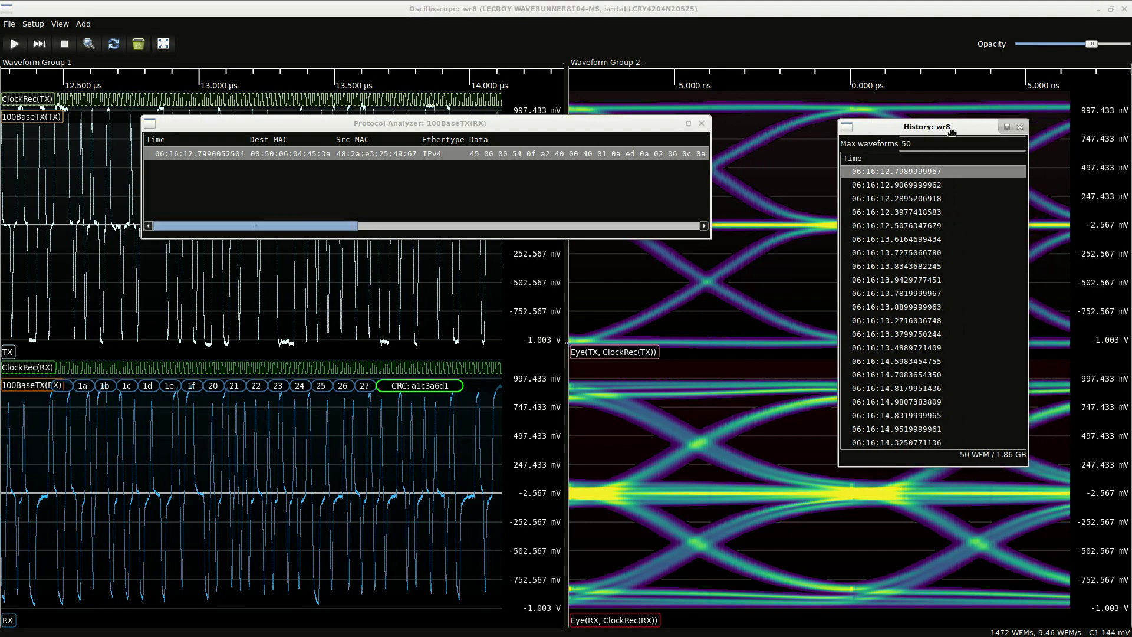
# - Browse several earlier waveforms in History, then return to the decoded packet's waveform
pyautogui.moveTo(967, 127); pyautogui.dragTo(746, 160)
pyautogui.click(707, 271)
pyautogui.click(708, 353)
pyautogui.click(709, 259)
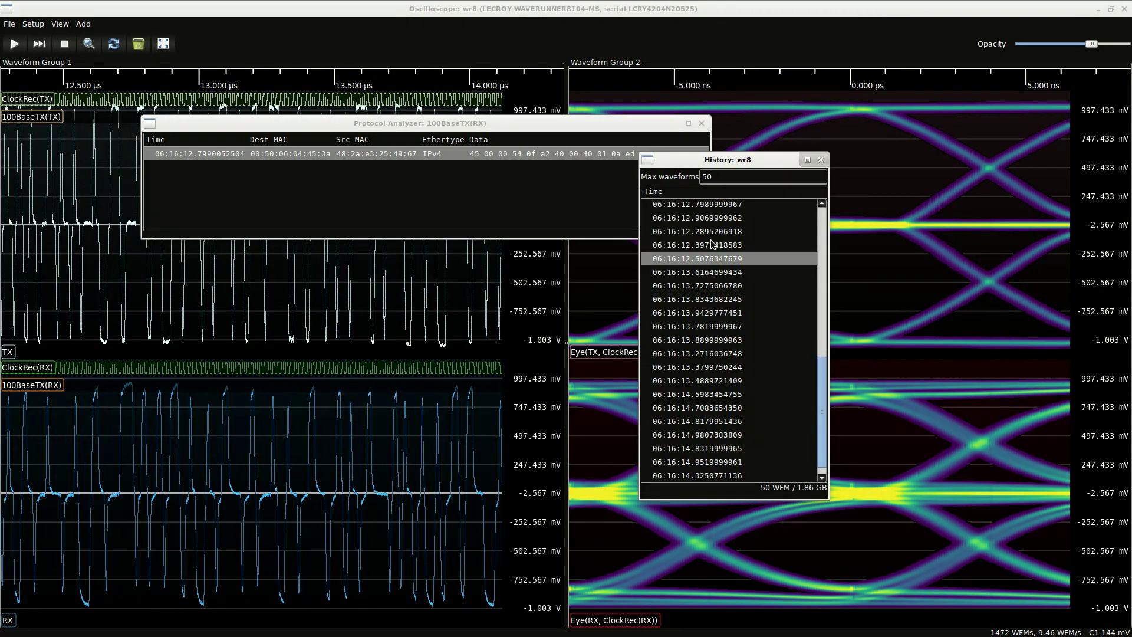
pyautogui.click(713, 218)
pyautogui.click(713, 286)
pyautogui.click(348, 154)
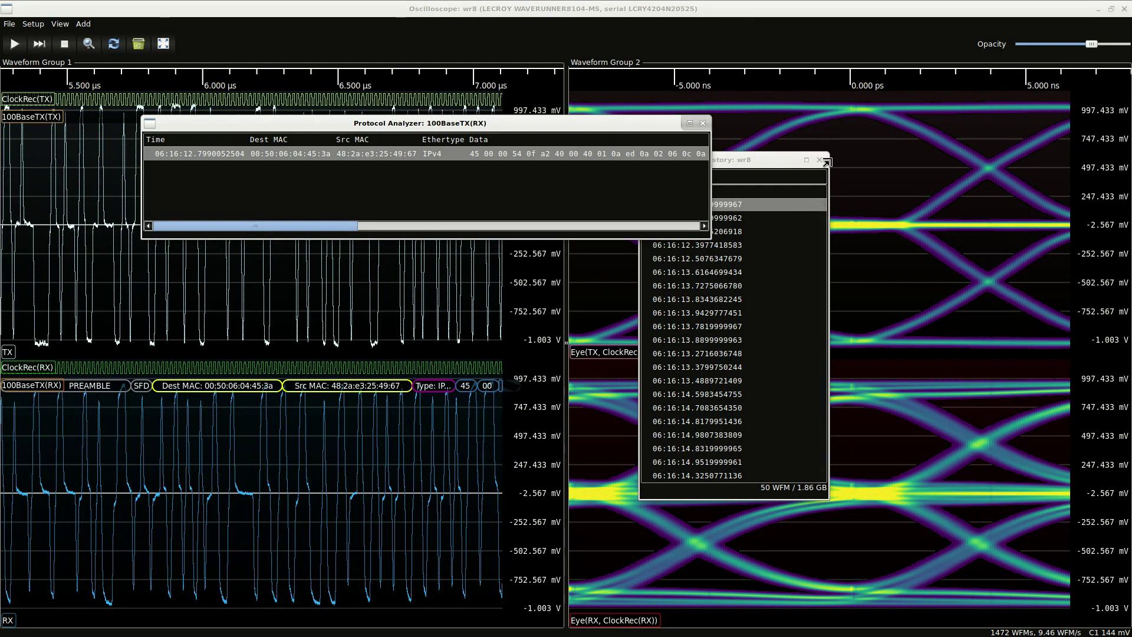
pyautogui.moveTo(774, 161); pyautogui.dragTo(210, 239)
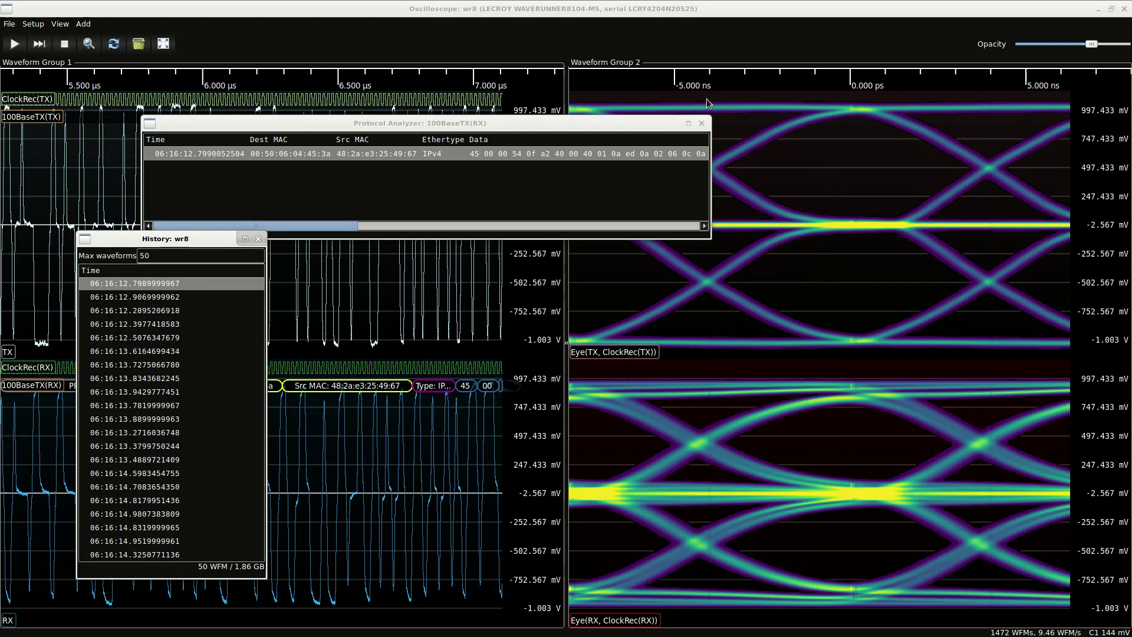
# - Close the RX packet list and waveform history, and widen the eye diagram panels
pyautogui.click(703, 124)
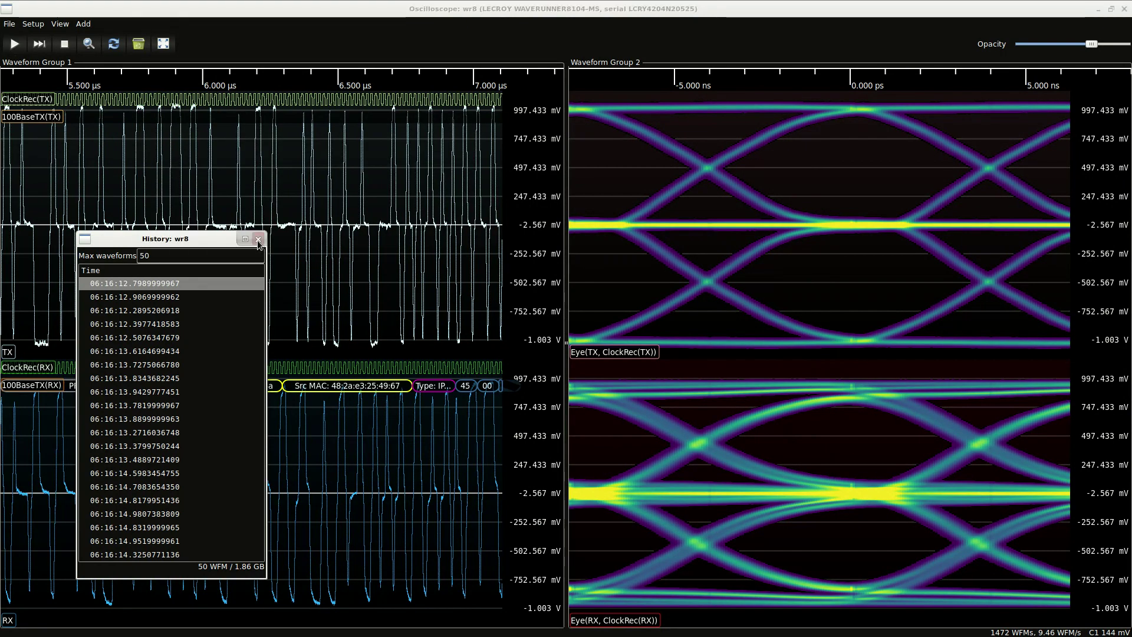
pyautogui.click(258, 239)
pyautogui.moveTo(565, 172); pyautogui.dragTo(82, 62)
# - Resume live acquisition and delete the TX waveform trace
pyautogui.click(15, 43)
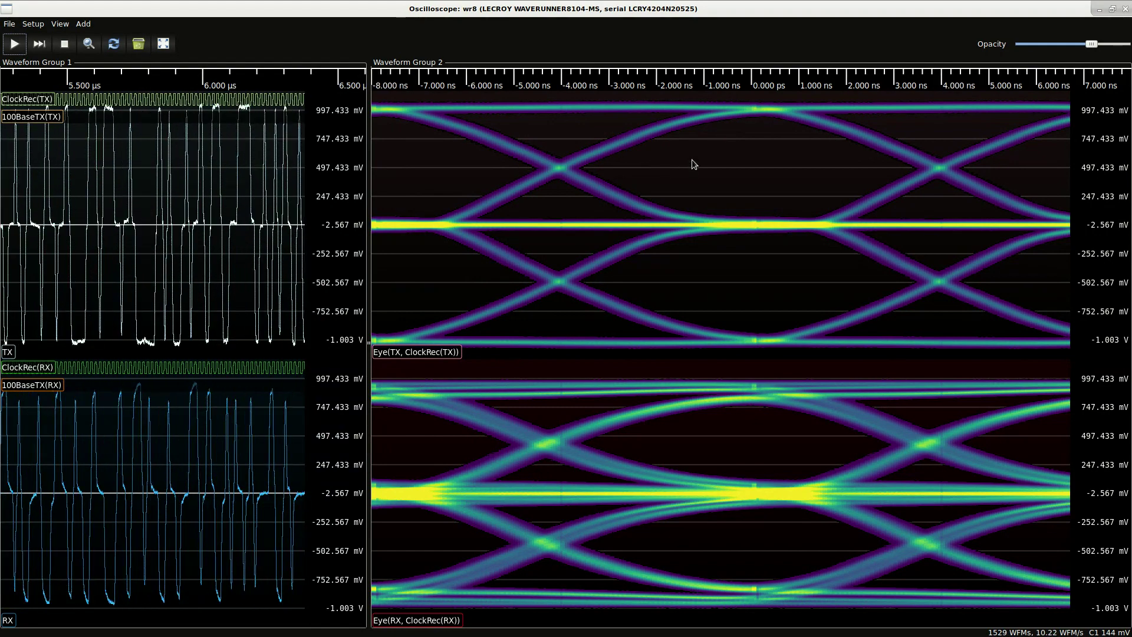
pyautogui.rightClick(167, 167)
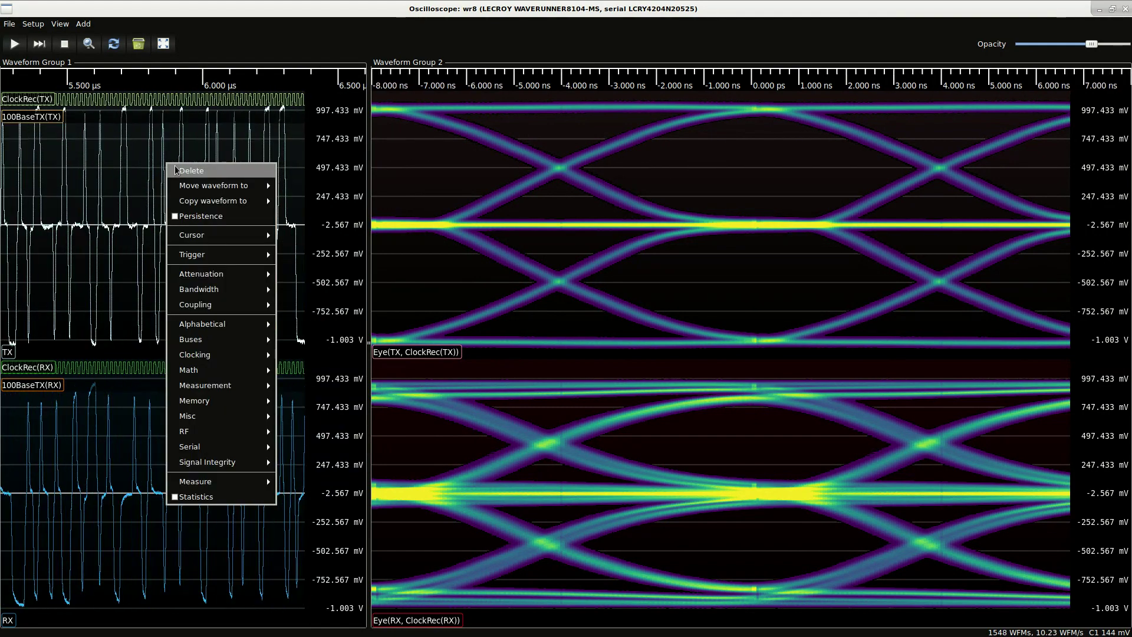
pyautogui.click(177, 171)
pyautogui.rightClick(556, 166)
pyautogui.click(442, 138)
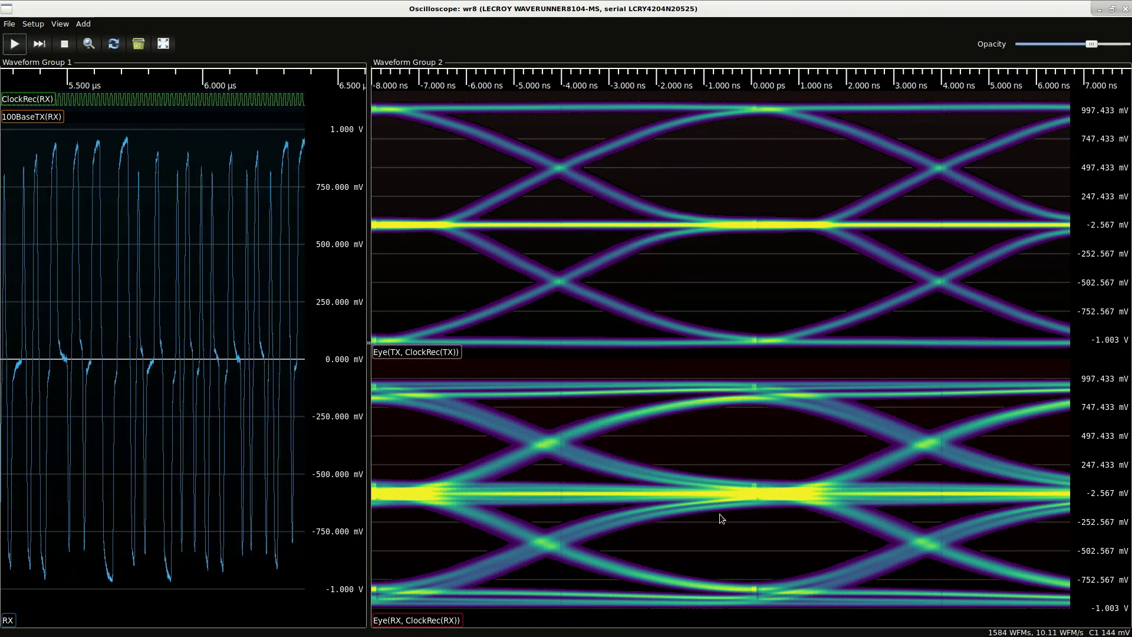
# - Add a horizontal bathtub curve of the RX eye at 0.50 V
pyautogui.rightClick(725, 434)
pyautogui.moveTo(805, 322)
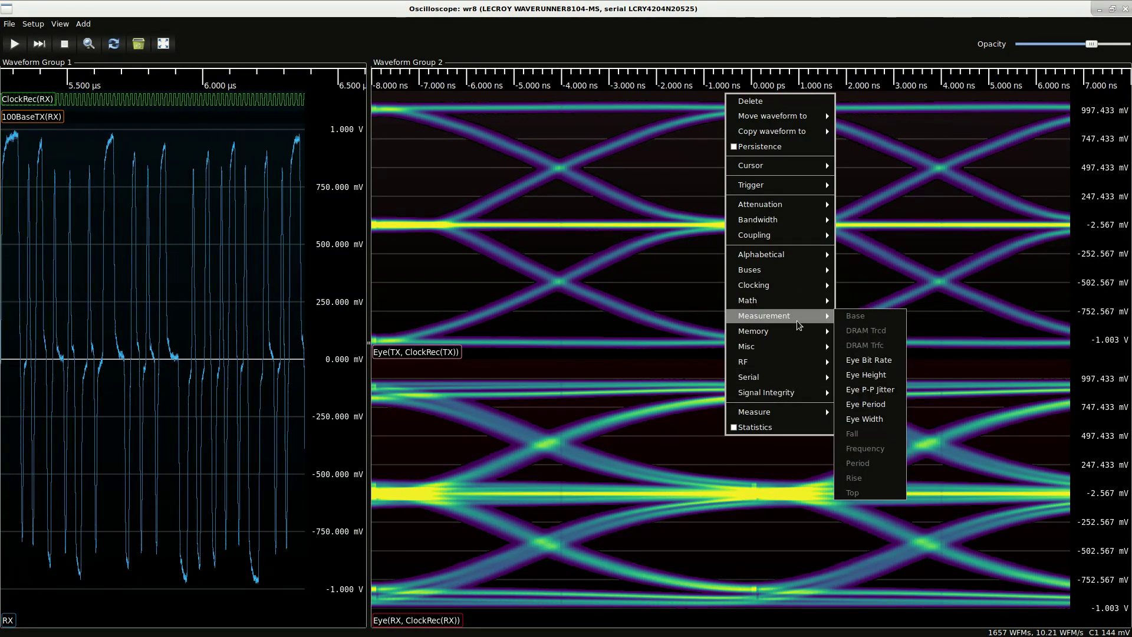
pyautogui.moveTo(795, 394)
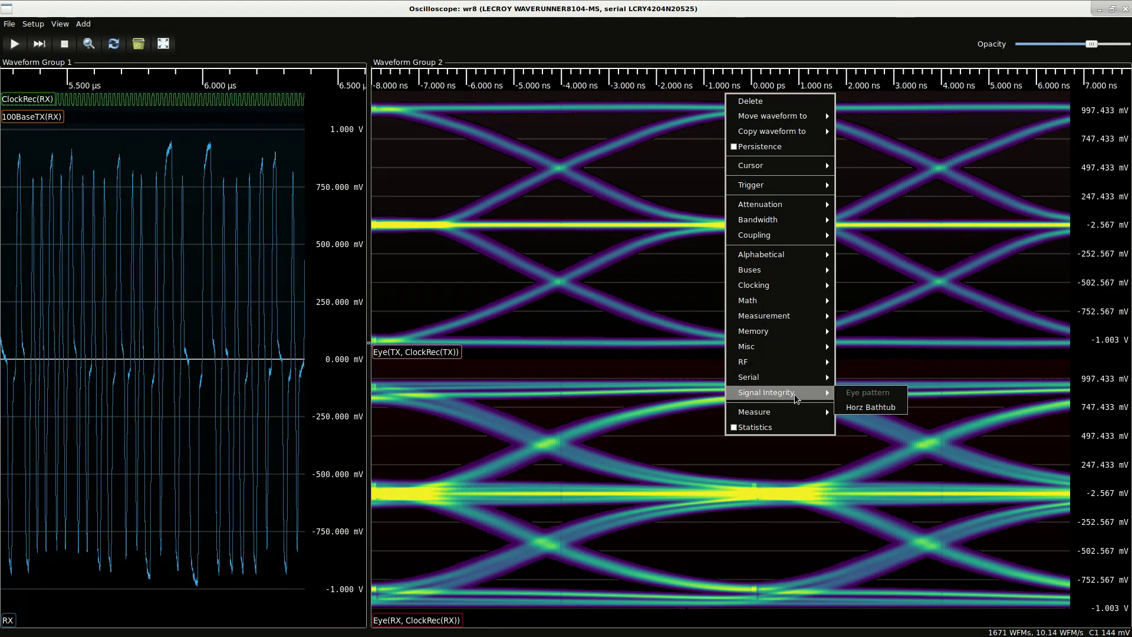
pyautogui.click(865, 401)
pyautogui.tripleClick(628, 351)
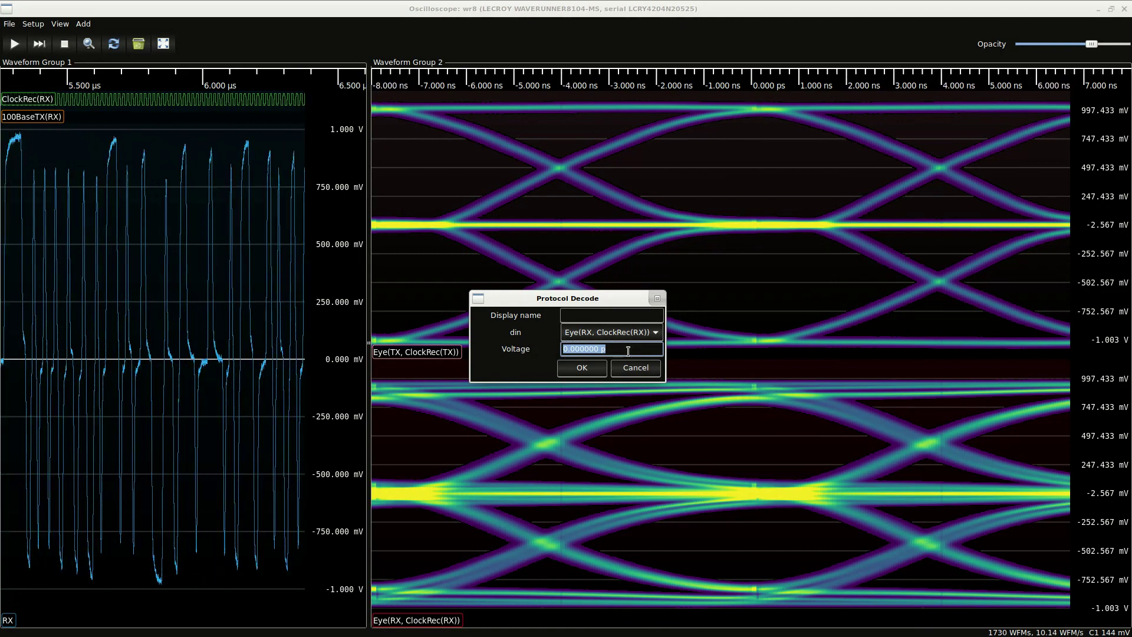
pyautogui.click(569, 371)
pyautogui.rightClick(697, 158)
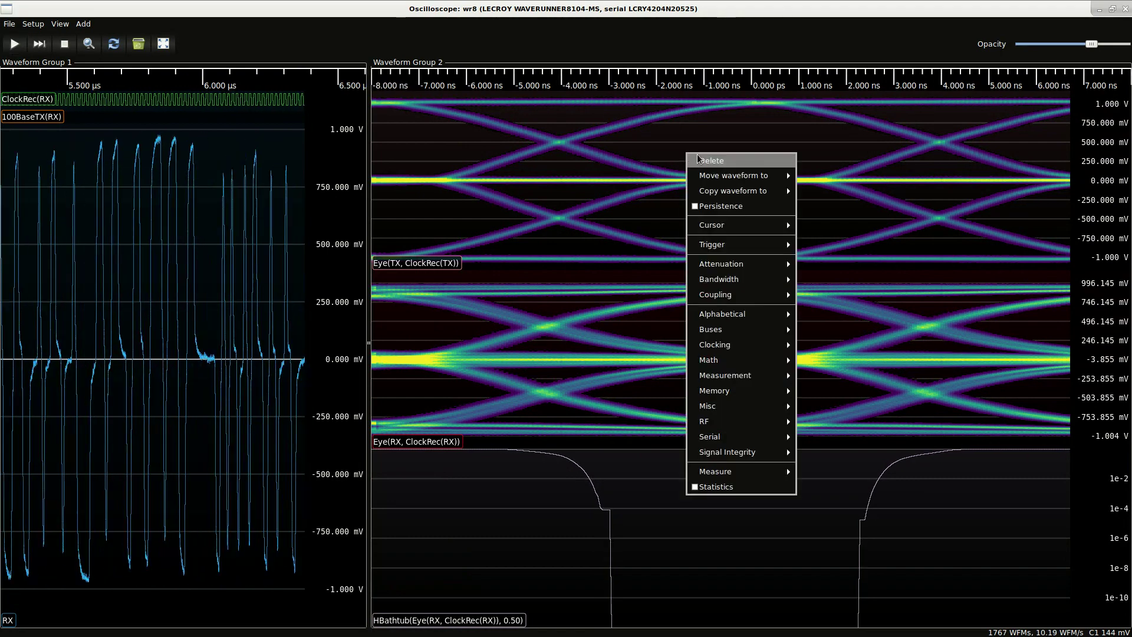
pyautogui.click(403, 215)
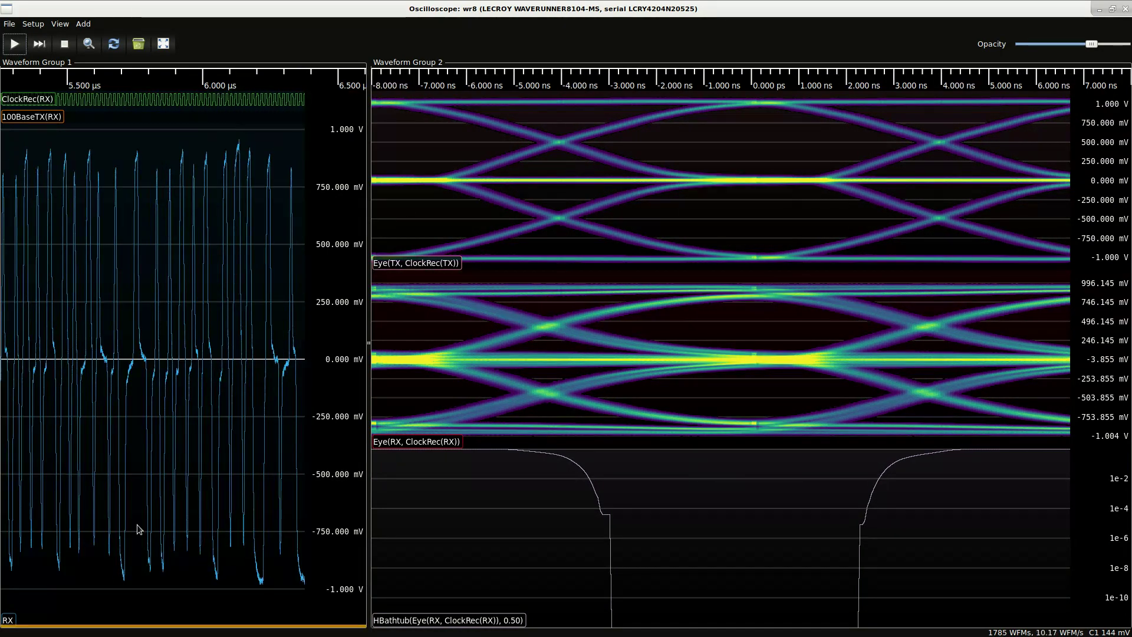
# - Move the TX eye and the bathtub curve into their own separate panels
pyautogui.moveTo(139, 529); pyautogui.dragTo(142, 531)
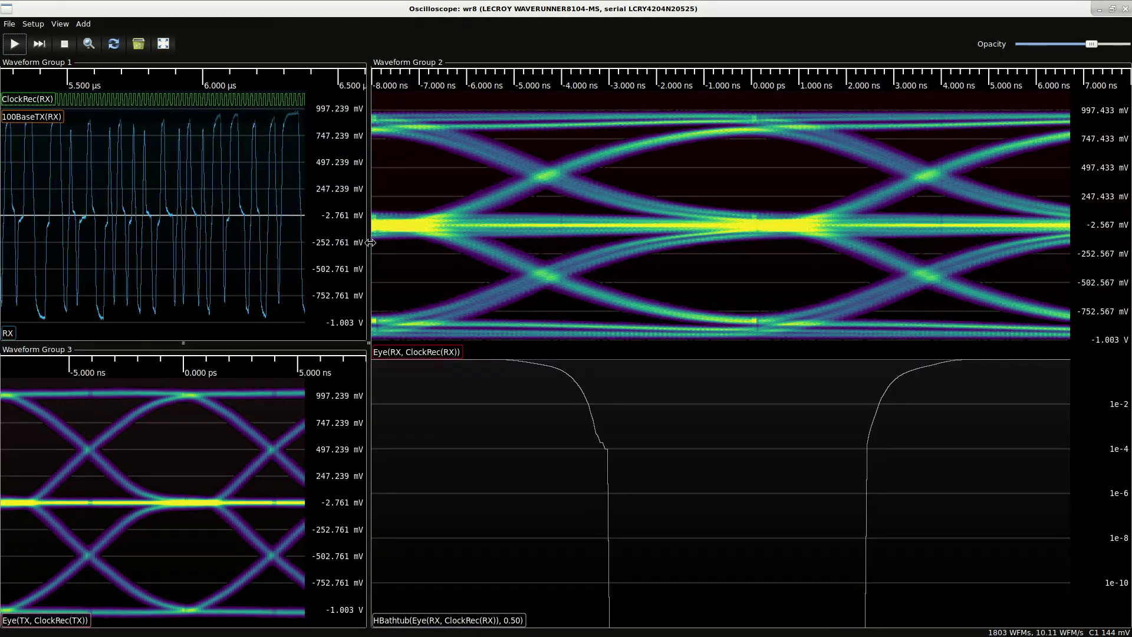
pyautogui.moveTo(370, 242); pyautogui.dragTo(236, 242)
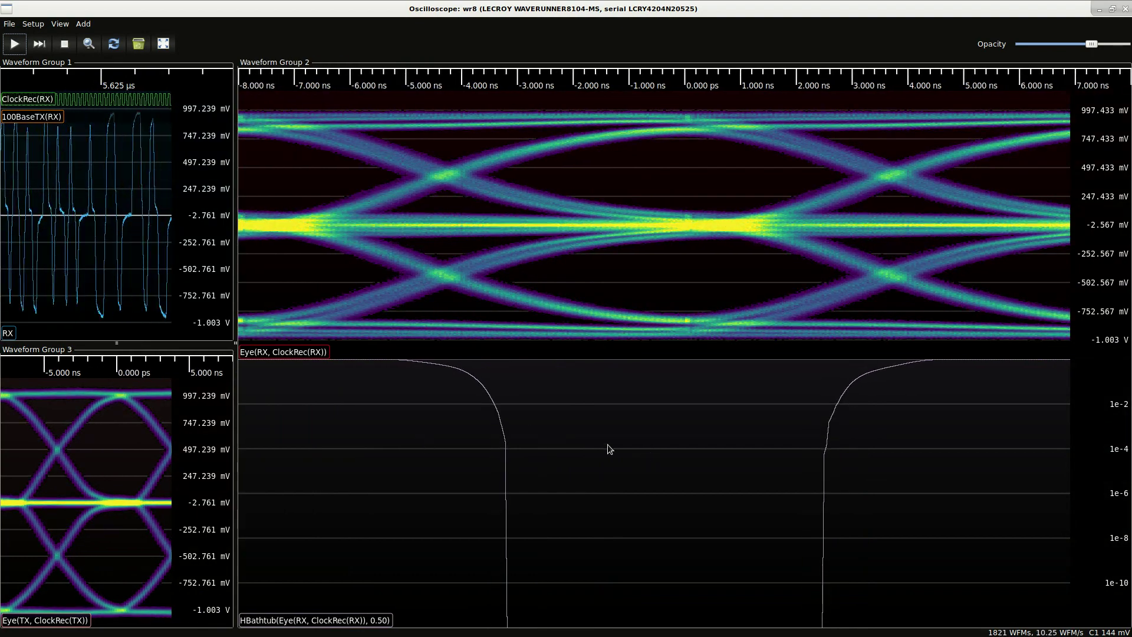
pyautogui.moveTo(610, 450); pyautogui.dragTo(1038, 261)
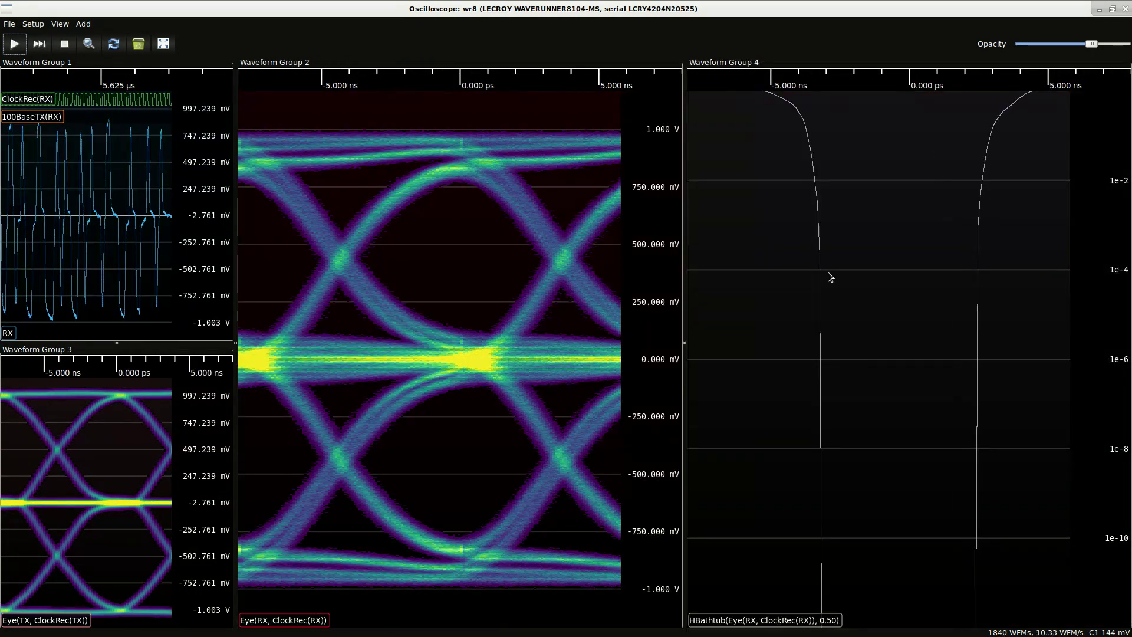
# - Rename the bathtub curve to TopBath
pyautogui.doubleClick(760, 621)
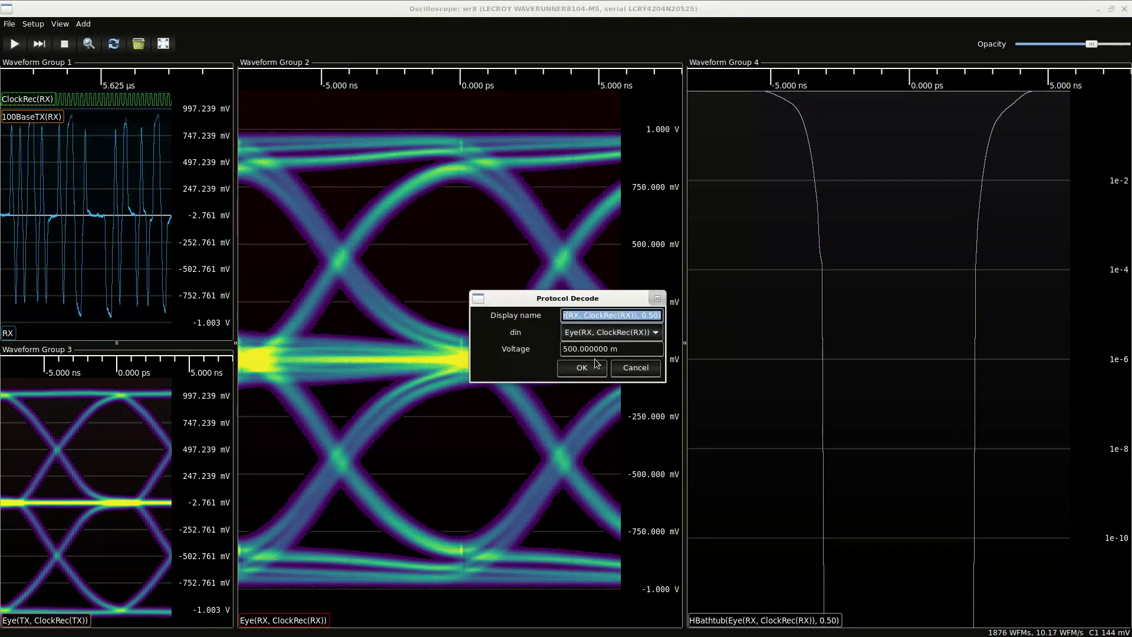
pyautogui.doubleClick(597, 302)
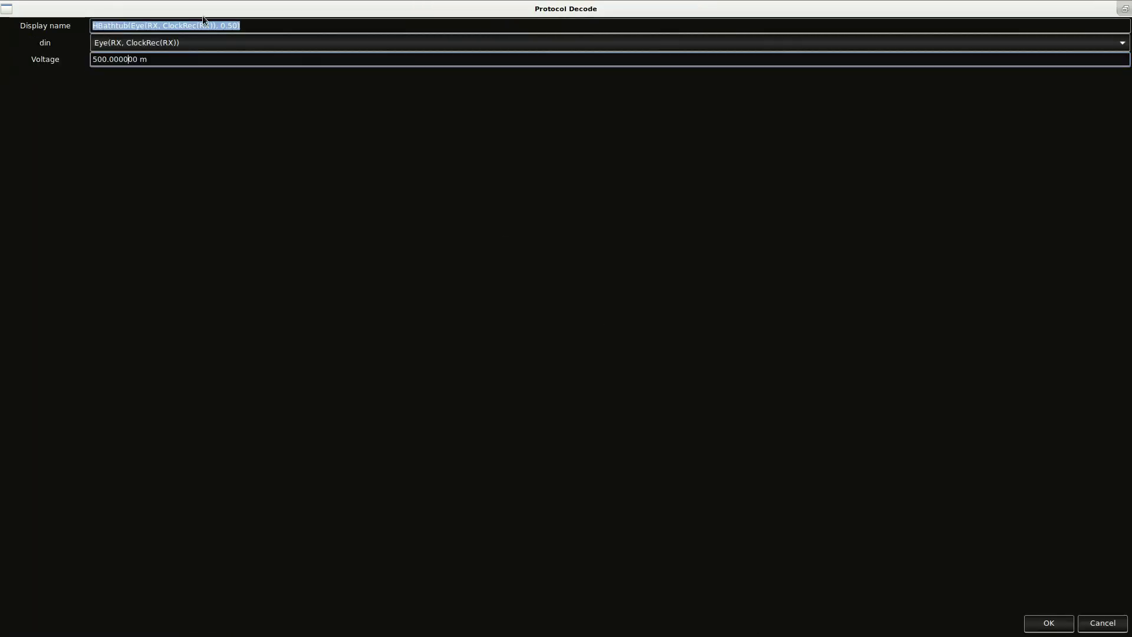
pyautogui.doubleClick(712, 9)
pyautogui.moveTo(585, 296); pyautogui.dragTo(561, 226)
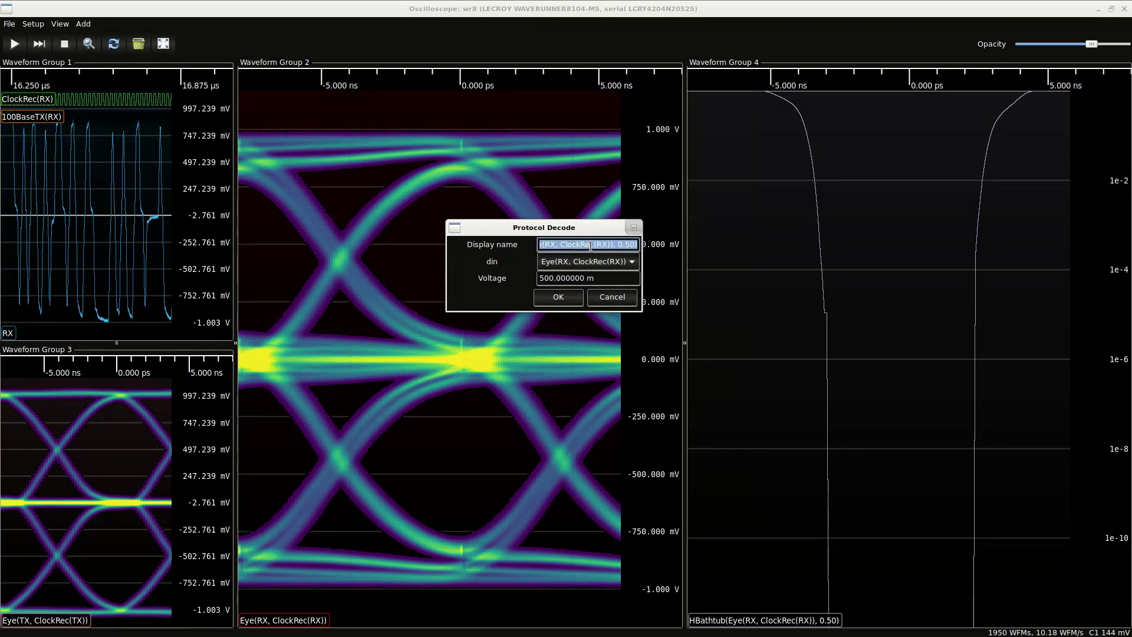
pyautogui.write('TopBath')
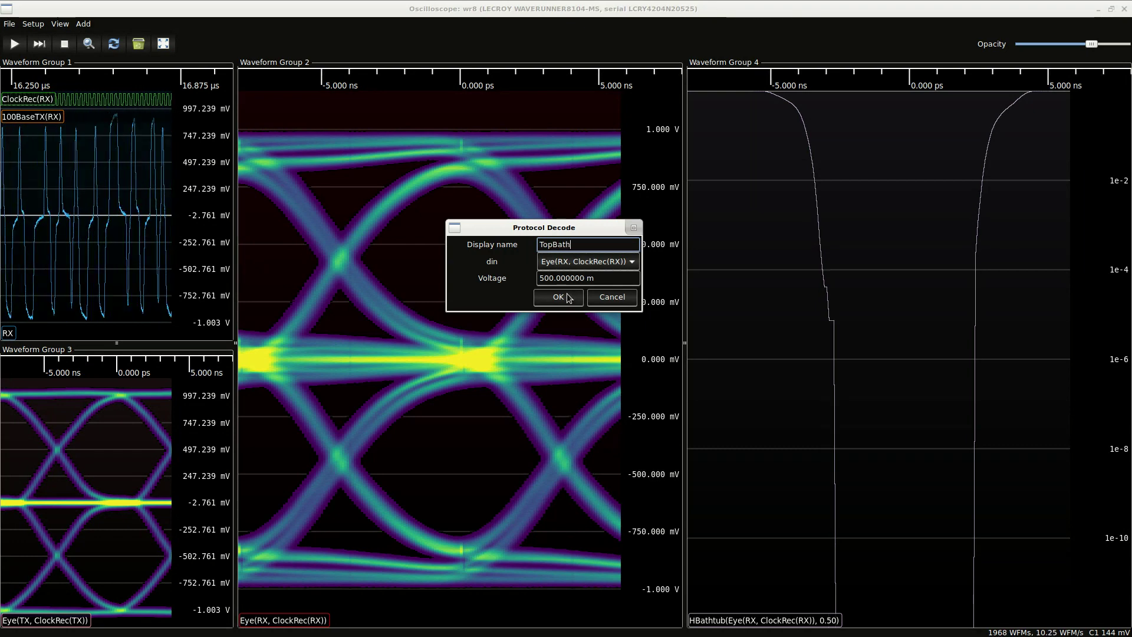
pyautogui.click(569, 298)
# - Add a second RX-eye bathtub named BotBath at −500 mV and stack it under TopBath
pyautogui.rightClick(473, 453)
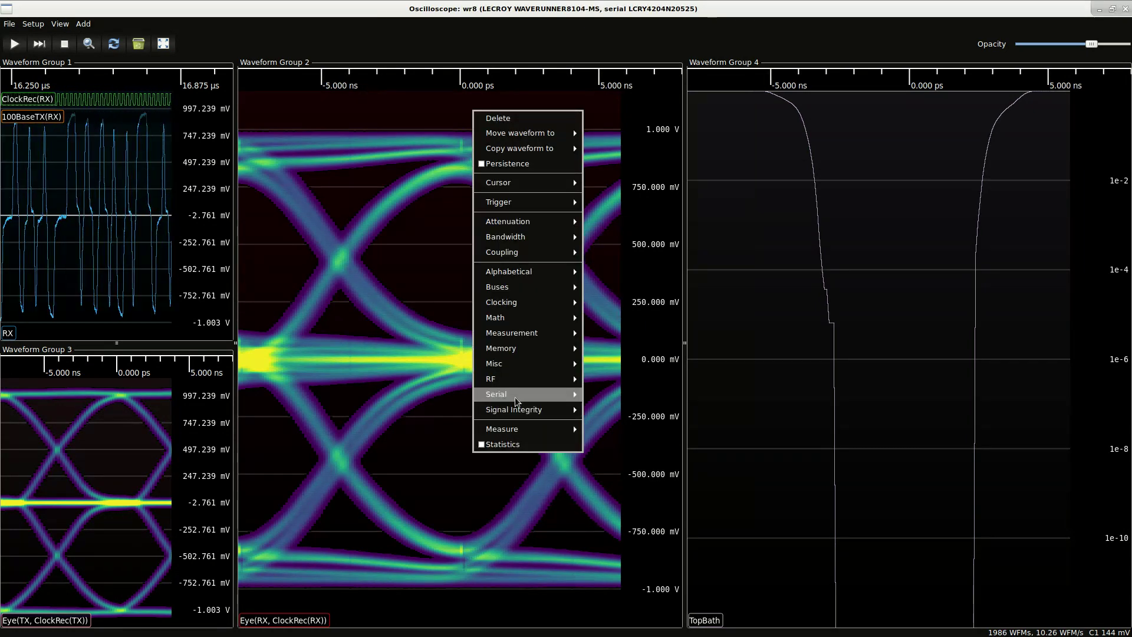
pyautogui.moveTo(517, 402)
pyautogui.click(604, 419)
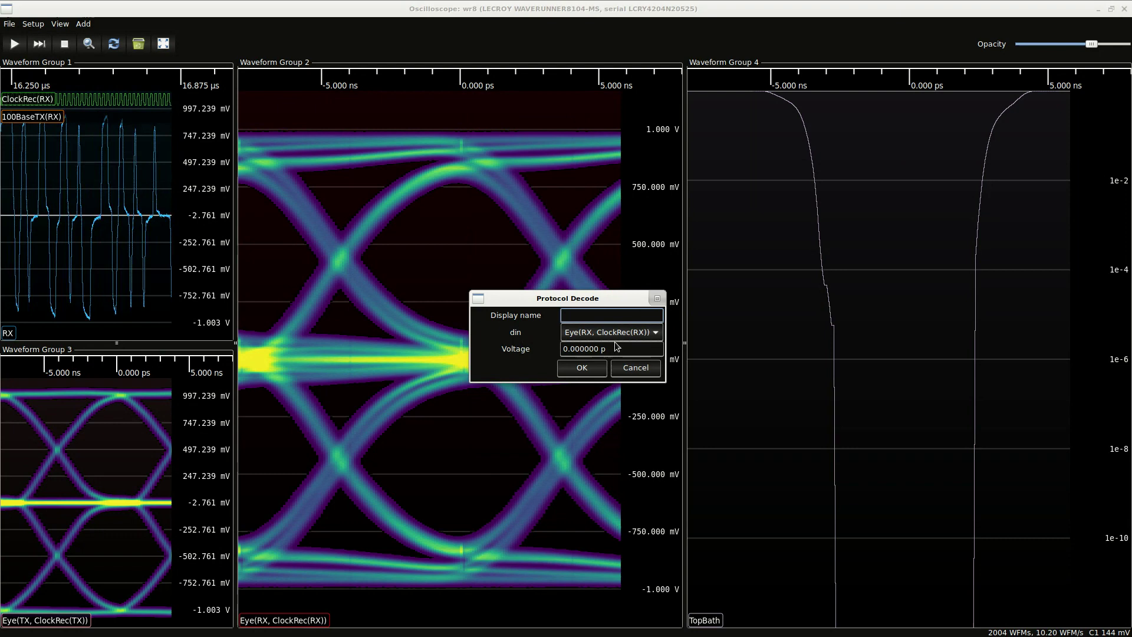
pyautogui.tripleClick(617, 347)
pyautogui.write('-500m')
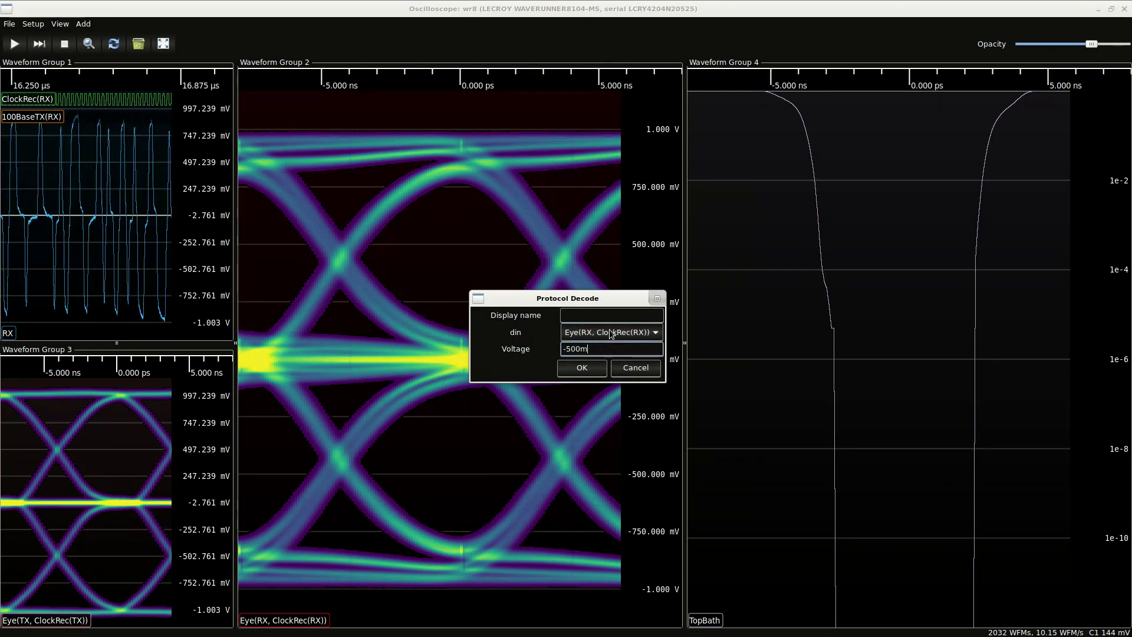
pyautogui.click(611, 315)
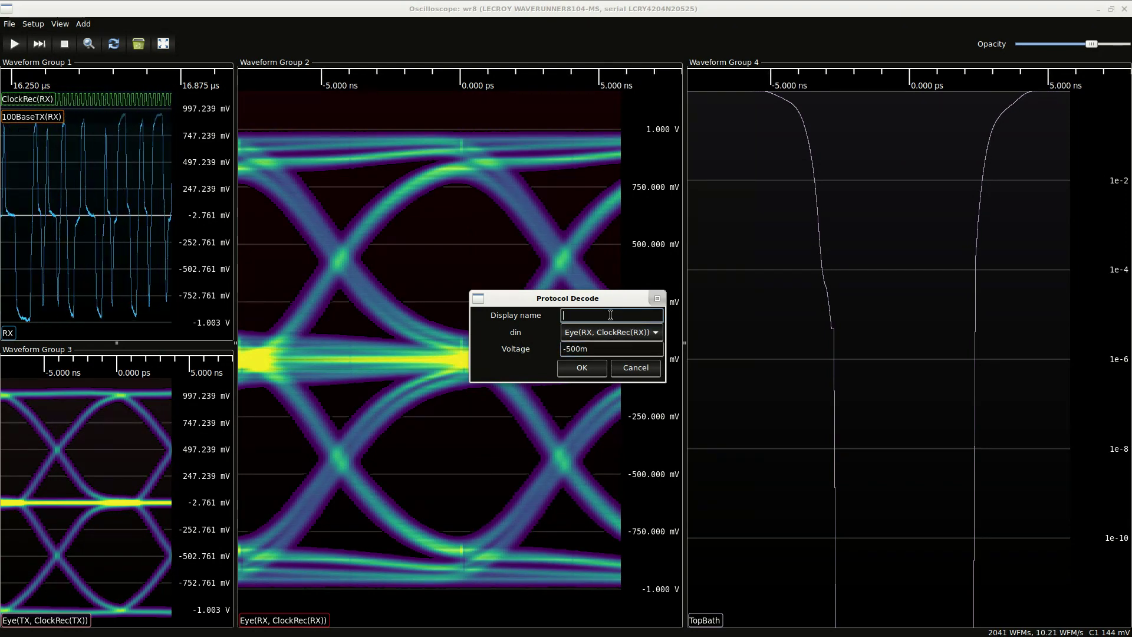
pyautogui.click(582, 368)
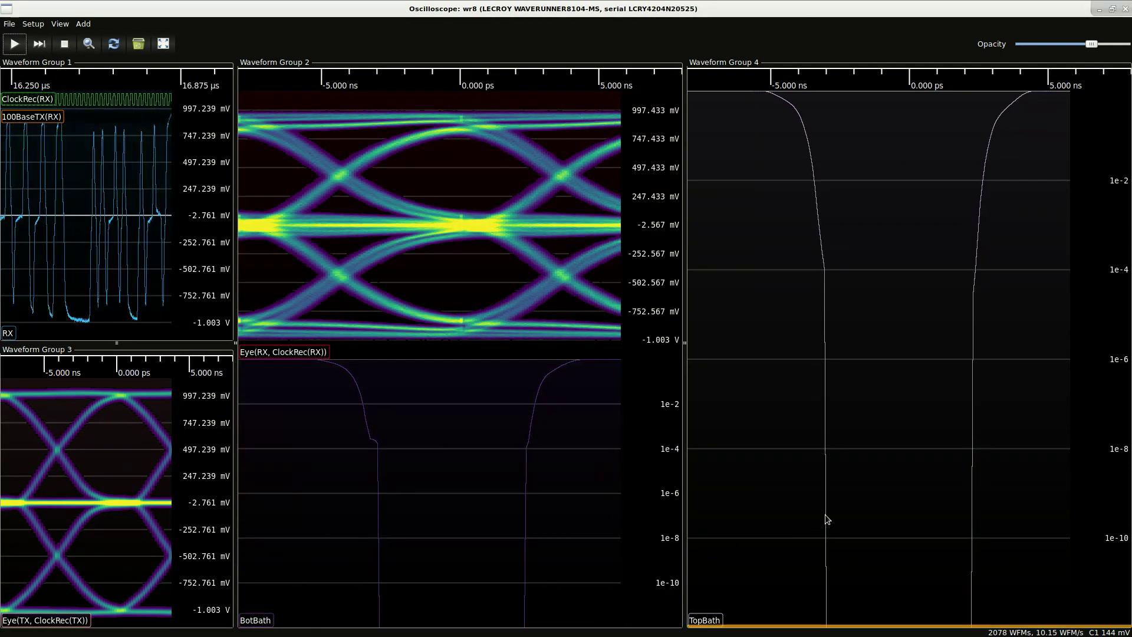
pyautogui.moveTo(827, 518); pyautogui.dragTo(851, 479)
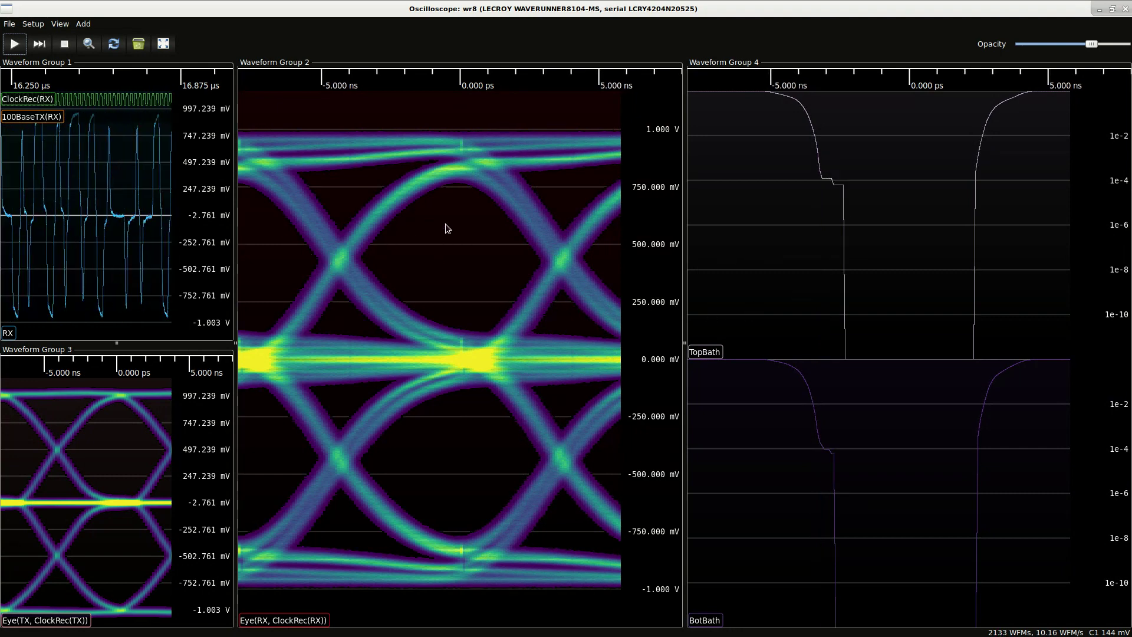
# - Add an EyeBitRate measurement with statistics, remove its plot, and resize the panels
pyautogui.rightClick(458, 239)
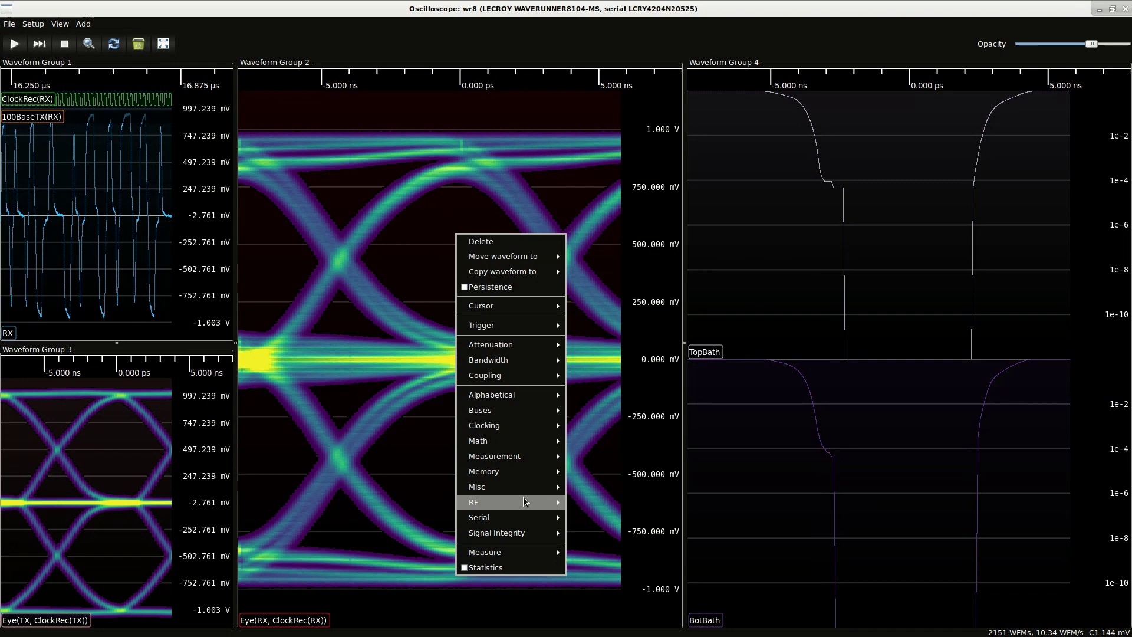
pyautogui.moveTo(524, 462)
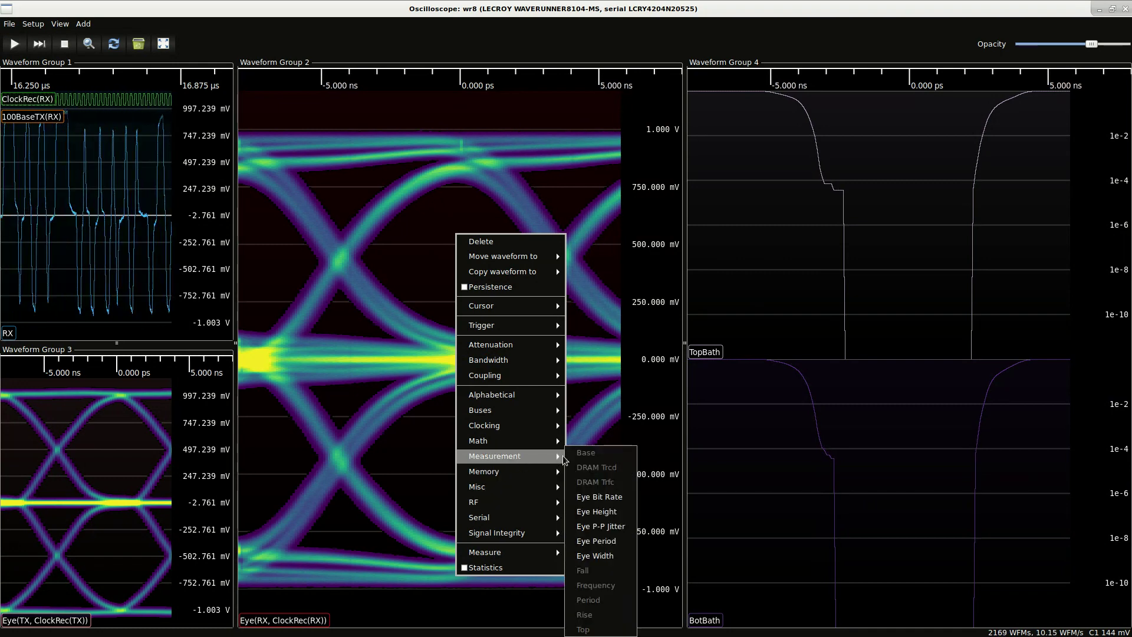
pyautogui.click(607, 498)
pyautogui.rightClick(440, 449)
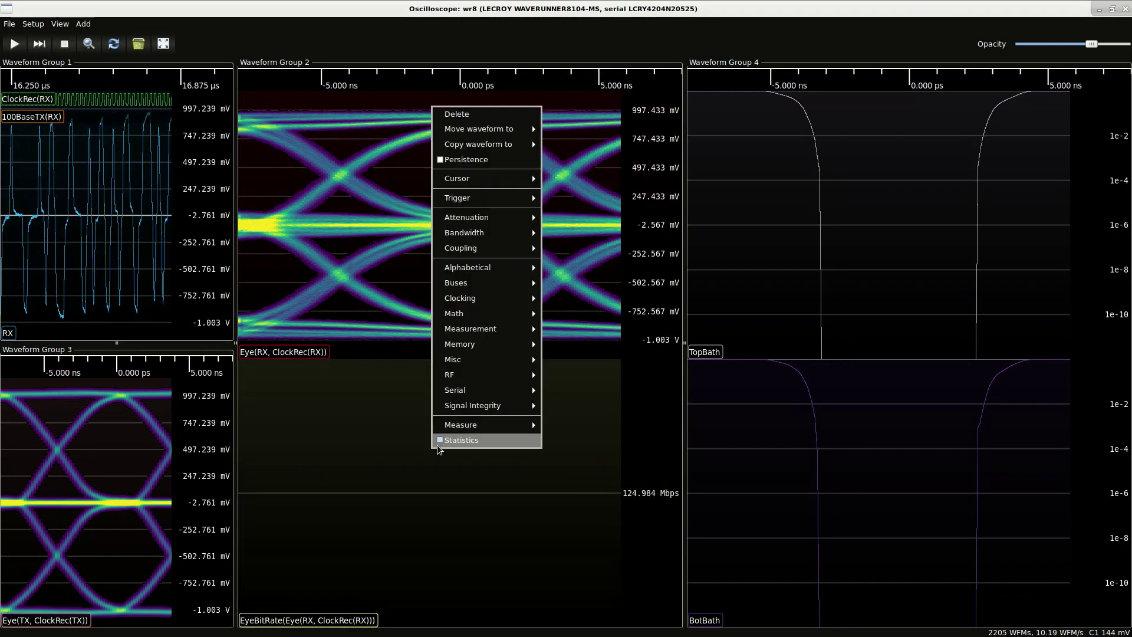
pyautogui.click(443, 443)
pyautogui.rightClick(453, 414)
pyautogui.click(476, 80)
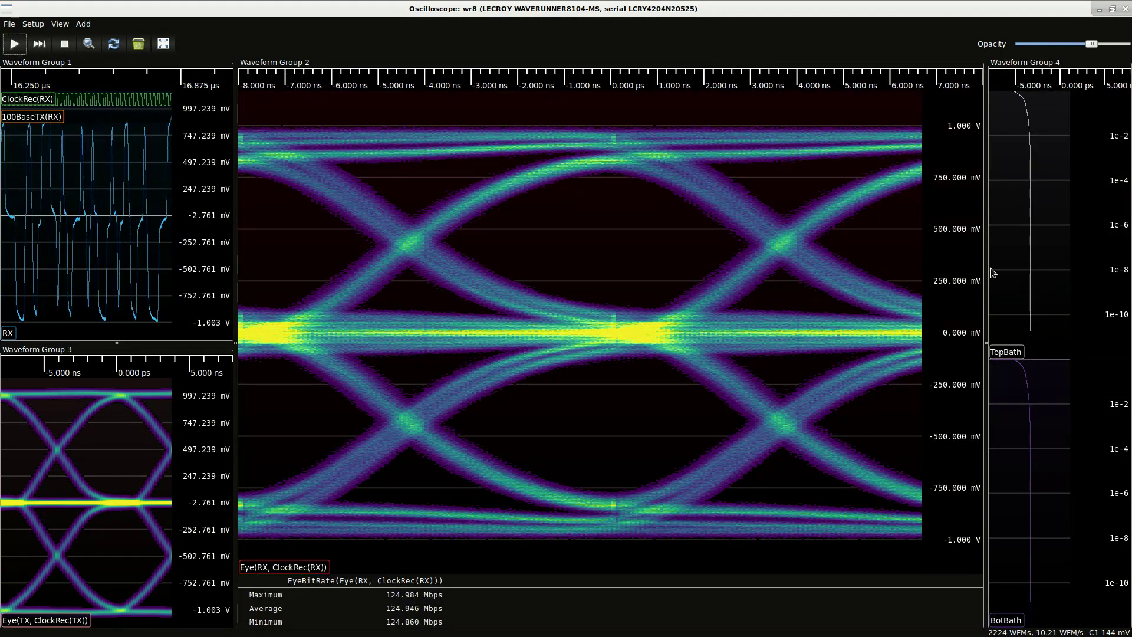
pyautogui.moveTo(986, 266); pyautogui.dragTo(771, 264)
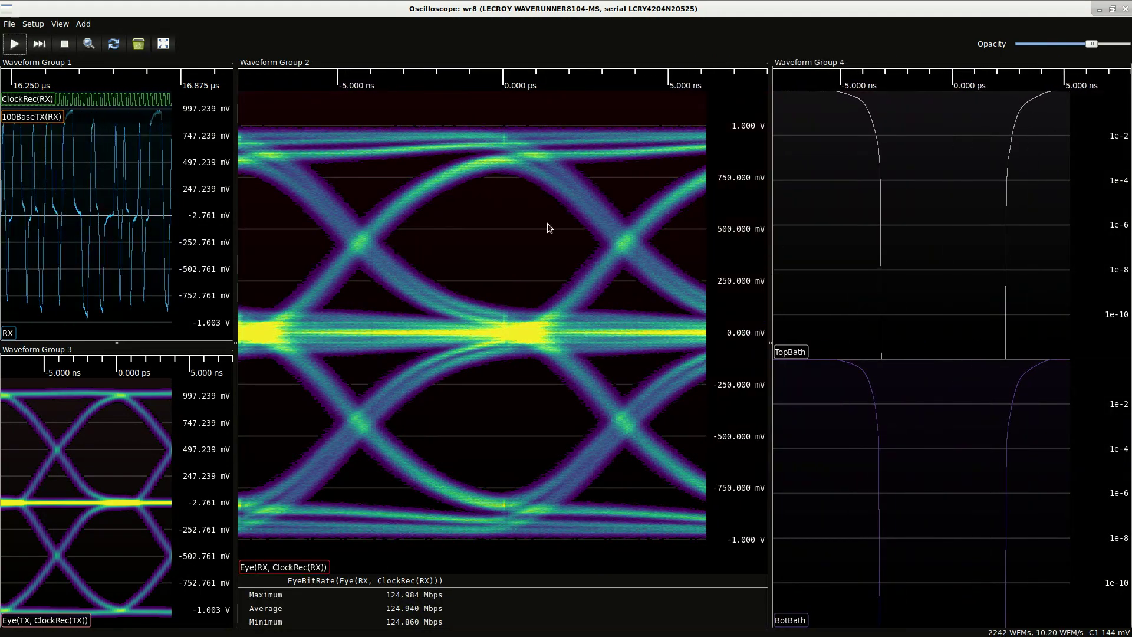
# - Add a peak-to-peak jitter measurement named TopJit with end voltage 400 and start voltage 600
pyautogui.rightClick(502, 224)
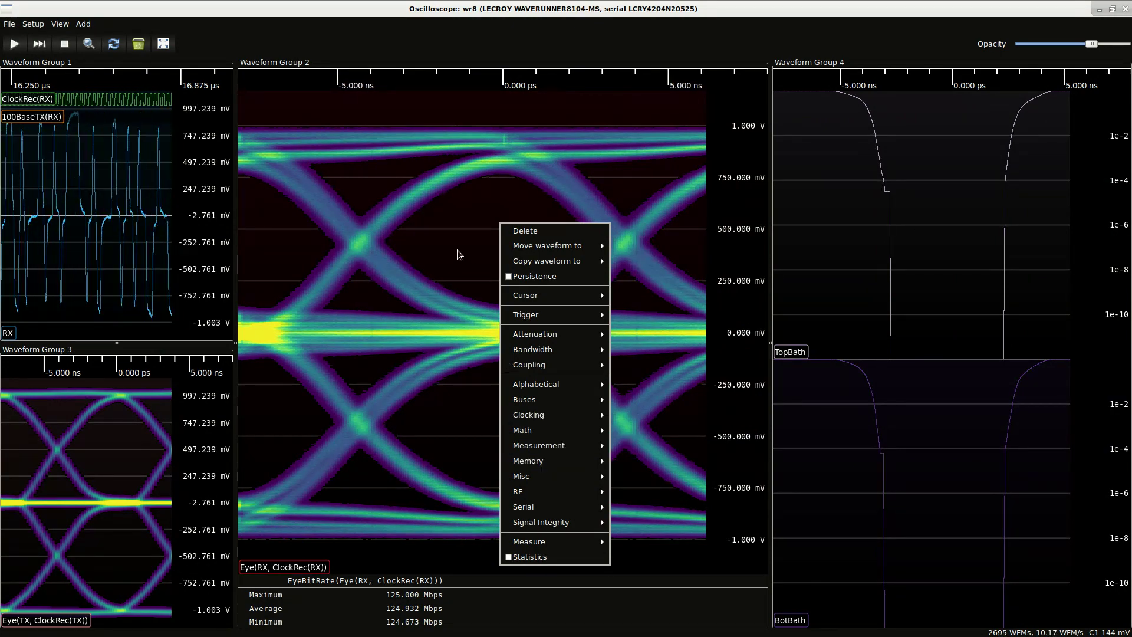
pyautogui.moveTo(554, 435)
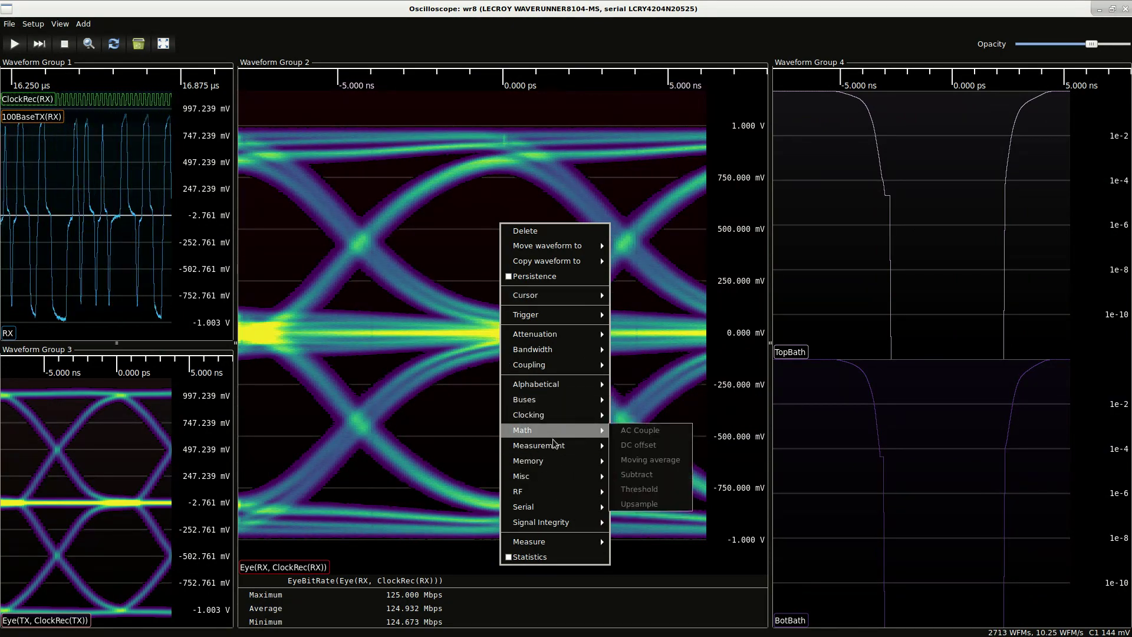
pyautogui.click(648, 519)
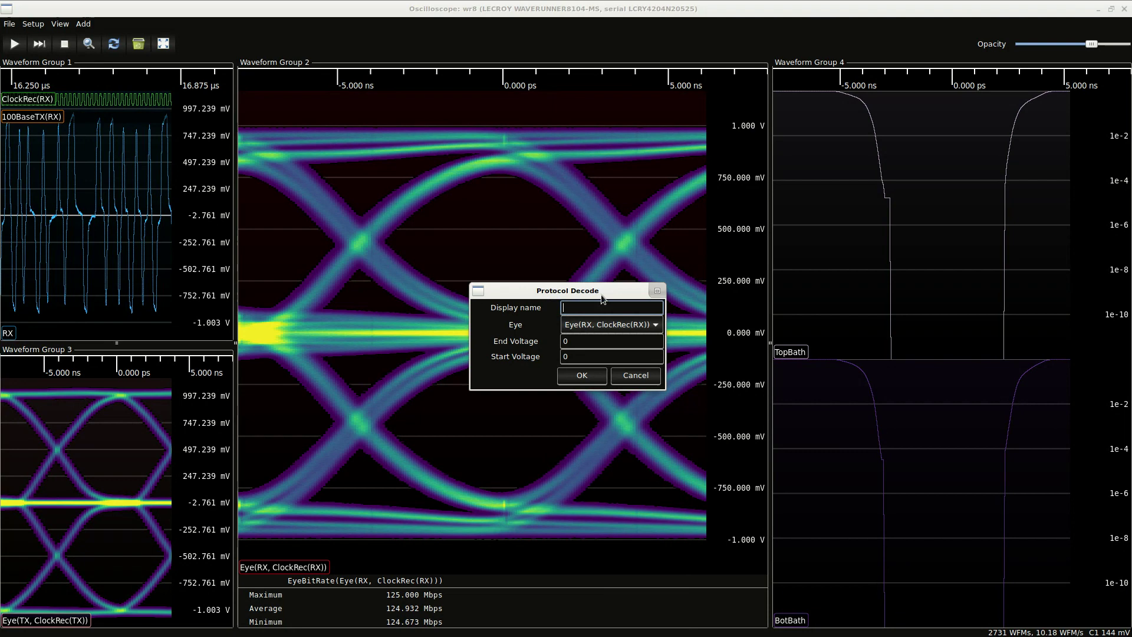
pyautogui.click(587, 341)
pyautogui.click(579, 306)
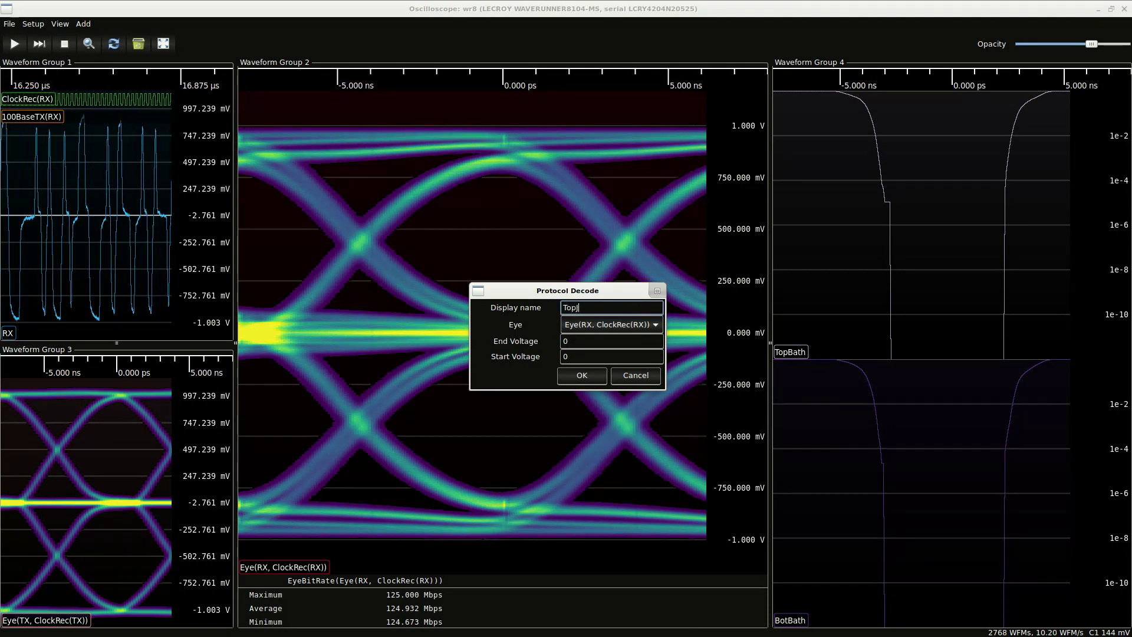
pyautogui.write('TopJit')
pyautogui.press('Tab')
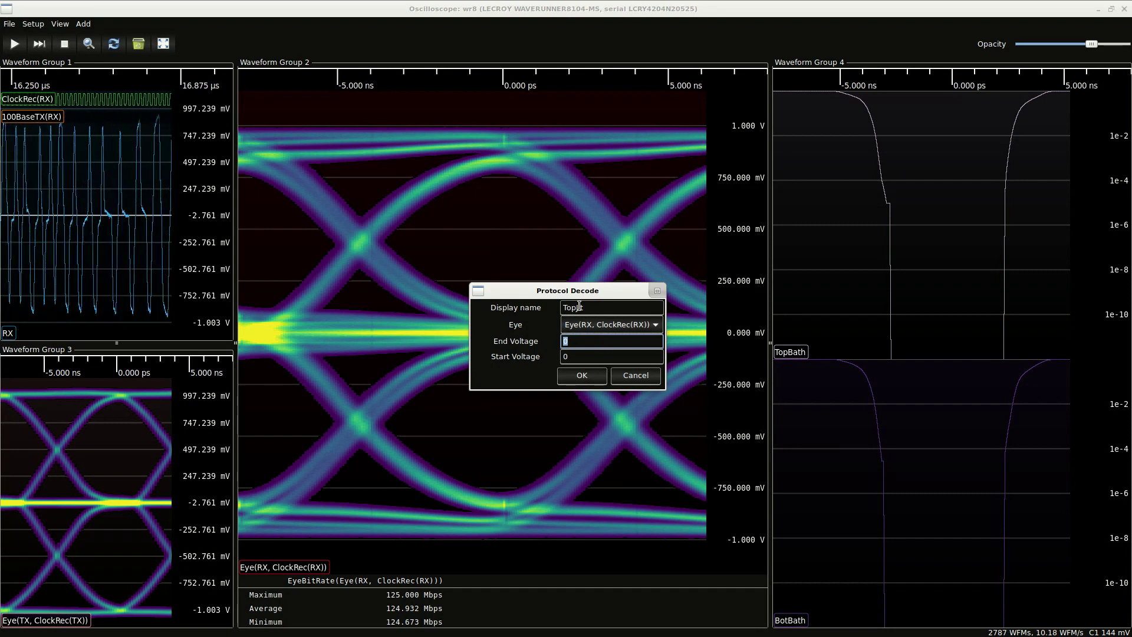
pyautogui.write('400')
pyautogui.press('Tab')
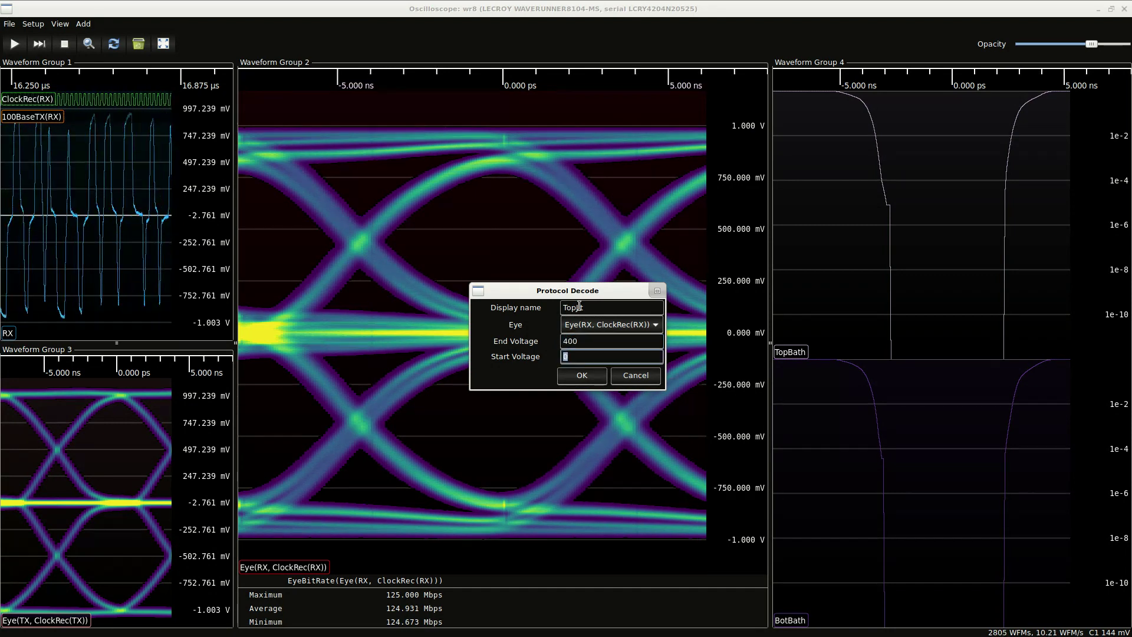
pyautogui.write('600')
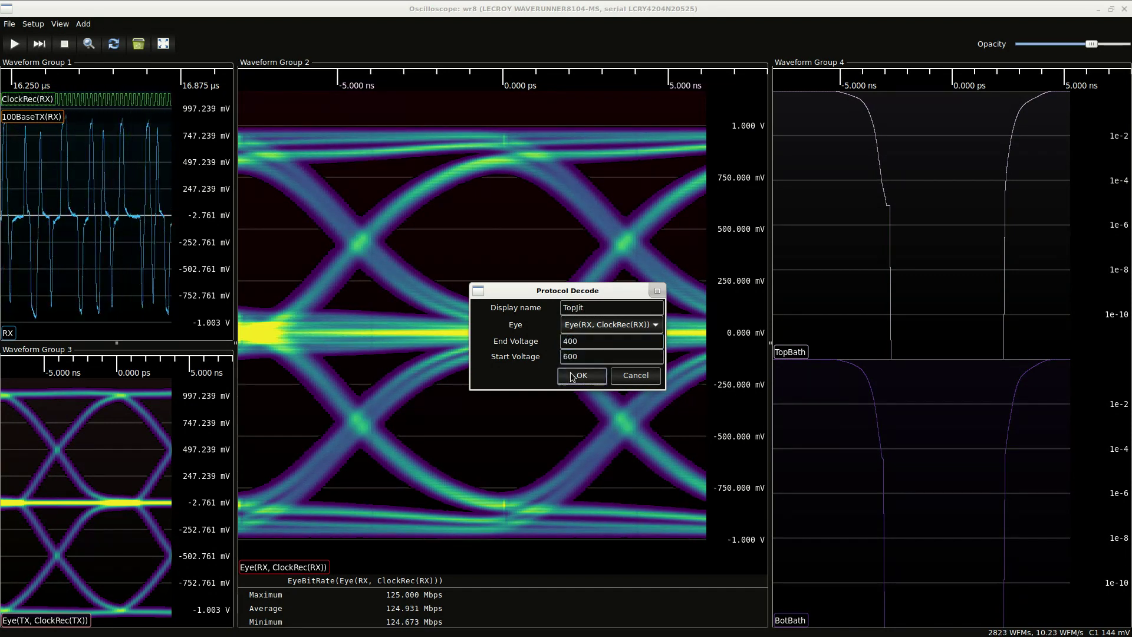
pyautogui.click(581, 375)
# - Turn on TopJit statistics and remove the TopJit plot so the RX eye fills its pane
pyautogui.rightClick(431, 444)
pyautogui.click(449, 428)
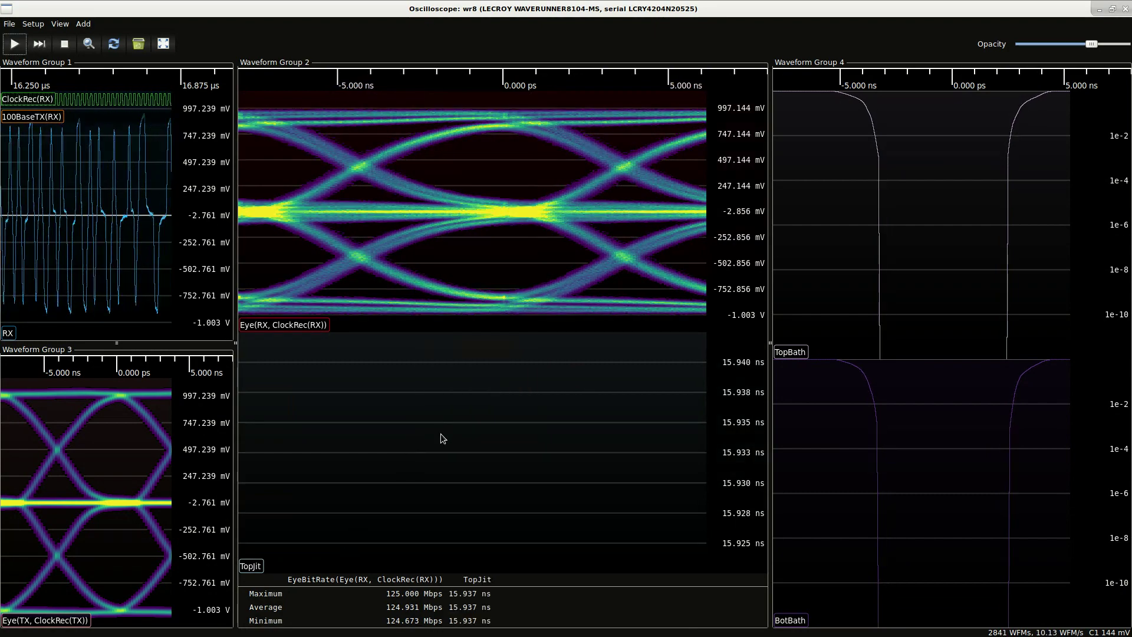
pyautogui.rightClick(441, 434)
pyautogui.click(466, 94)
pyautogui.rightClick(526, 235)
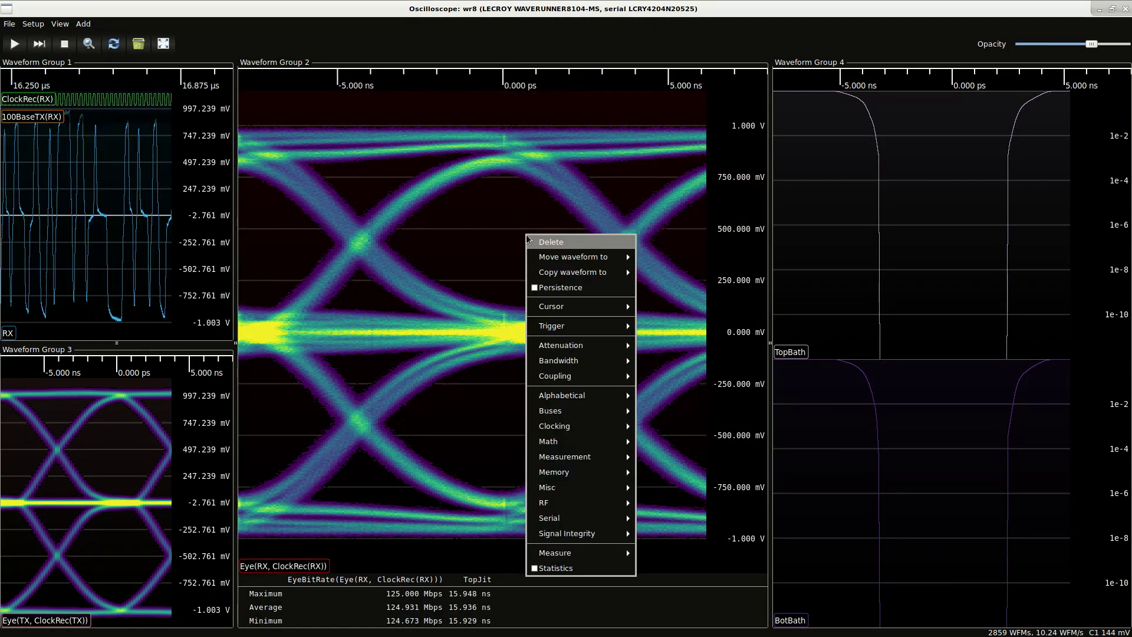
# - Create the BotJit Eye P-P Jitter measurement on the RX eye, end voltage -600m, start -400m
pyautogui.moveTo(565, 456)
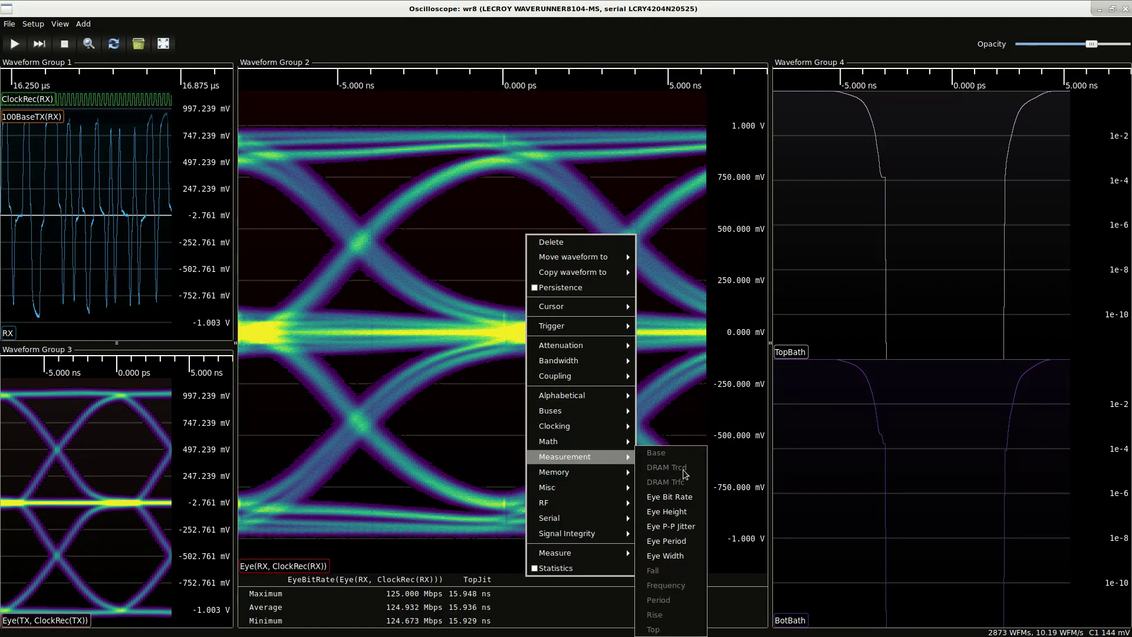
pyautogui.click(684, 525)
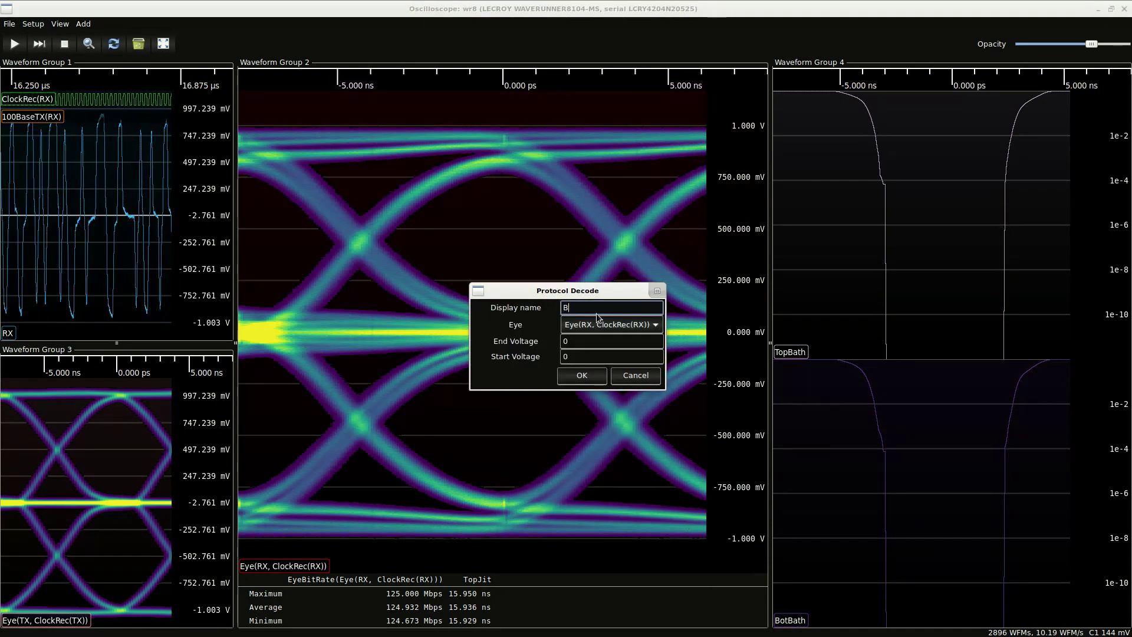
pyautogui.write('BotJit')
pyautogui.press('Tab')
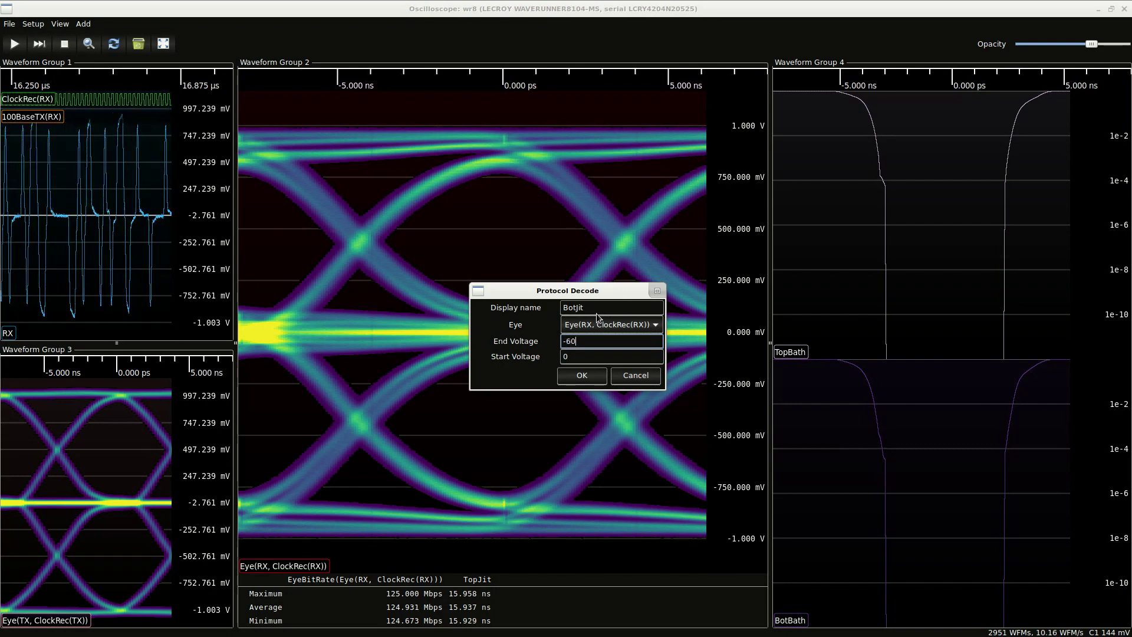
pyautogui.write('-600m')
pyautogui.press('Tab')
pyautogui.write('-400m')
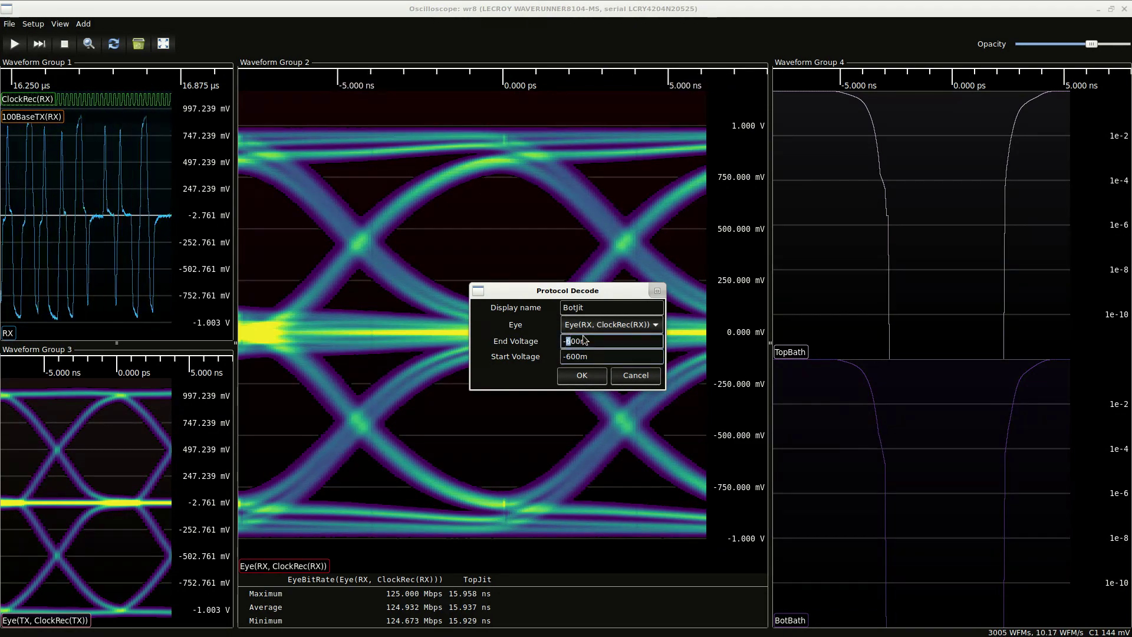
pyautogui.click(579, 376)
pyautogui.rightClick(520, 419)
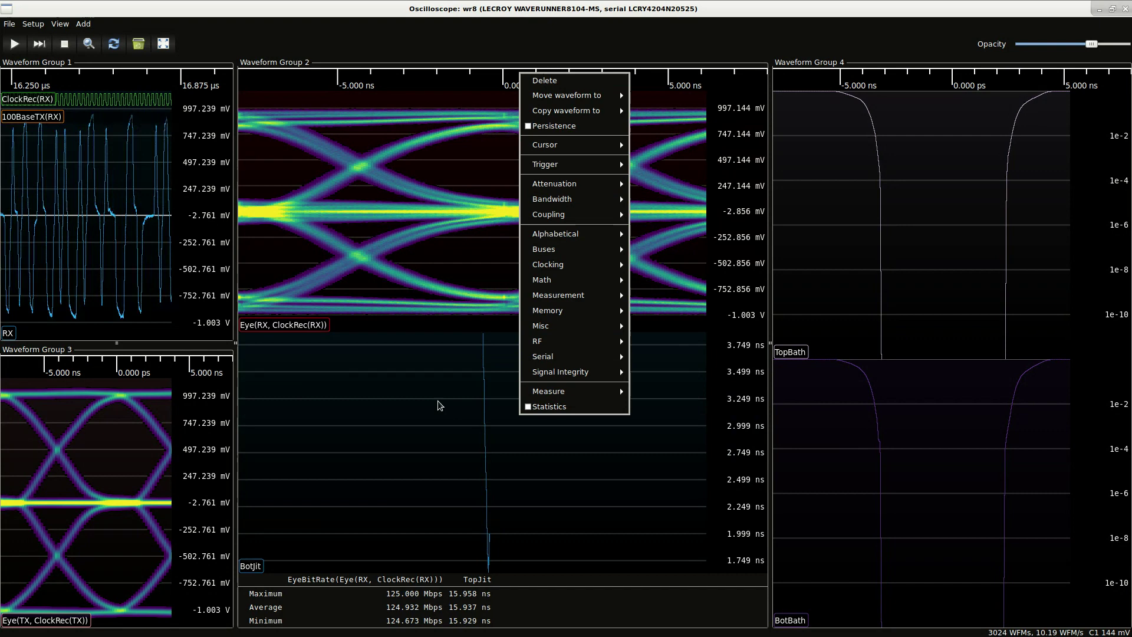
# - Copy the BotJit plot into a new right-hand group and move it under BotBath
pyautogui.press('Escape')
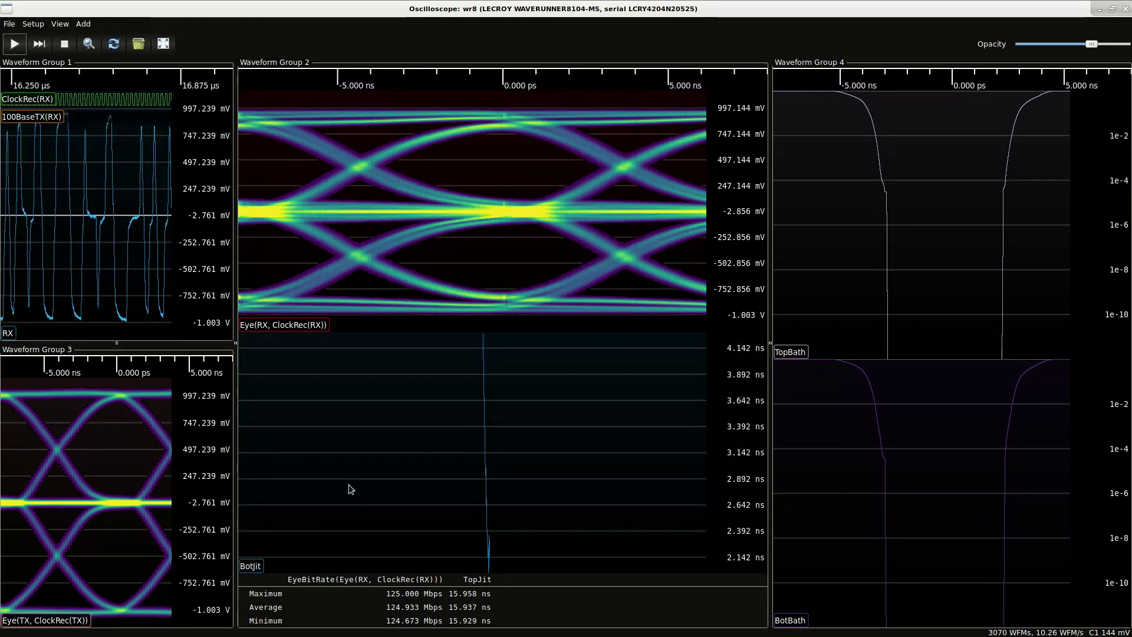
pyautogui.rightClick(376, 116)
pyautogui.moveTo(437, 156)
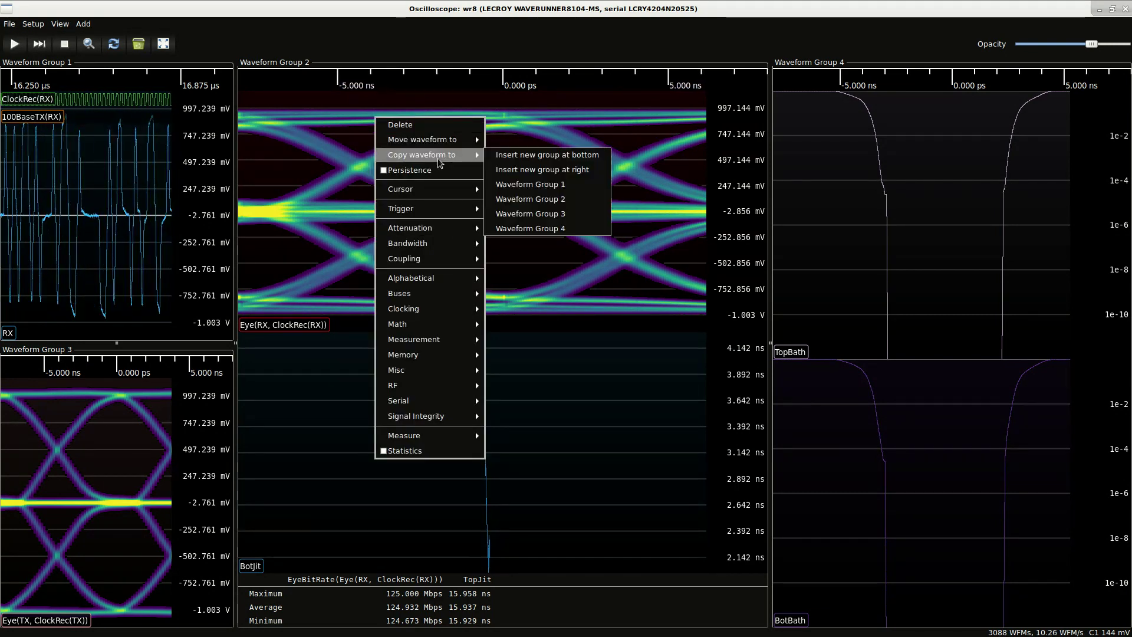
pyautogui.click(534, 169)
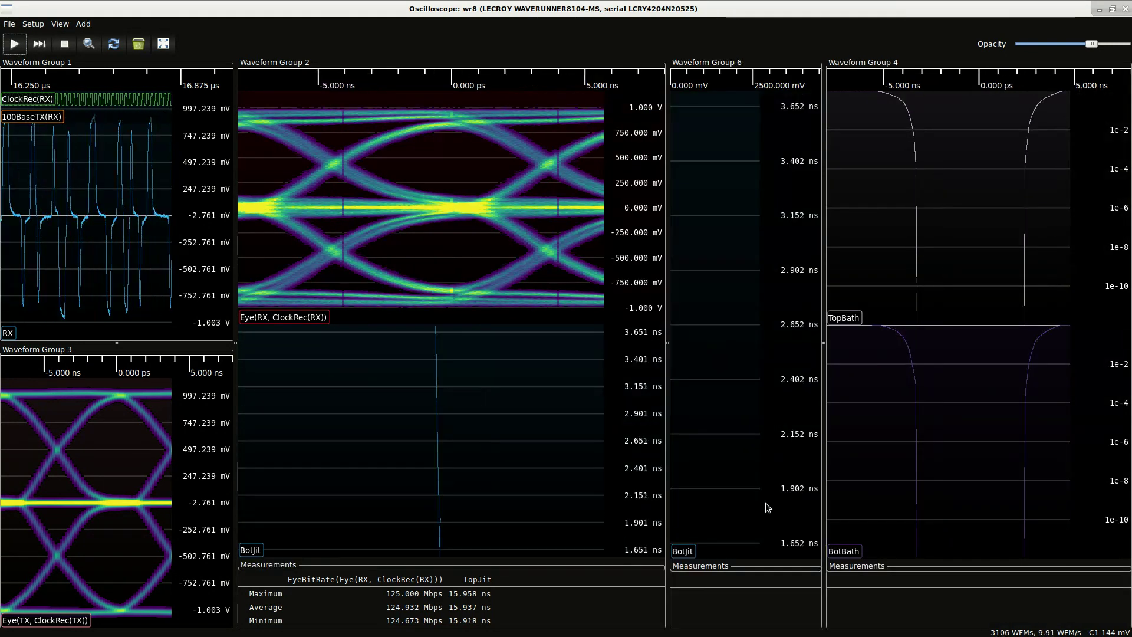
pyautogui.moveTo(683, 551)
pyautogui.mouseDown()
pyautogui.moveTo(829, 568)
pyautogui.moveTo(911, 565)
pyautogui.moveTo(931, 545)
pyautogui.mouseUp()
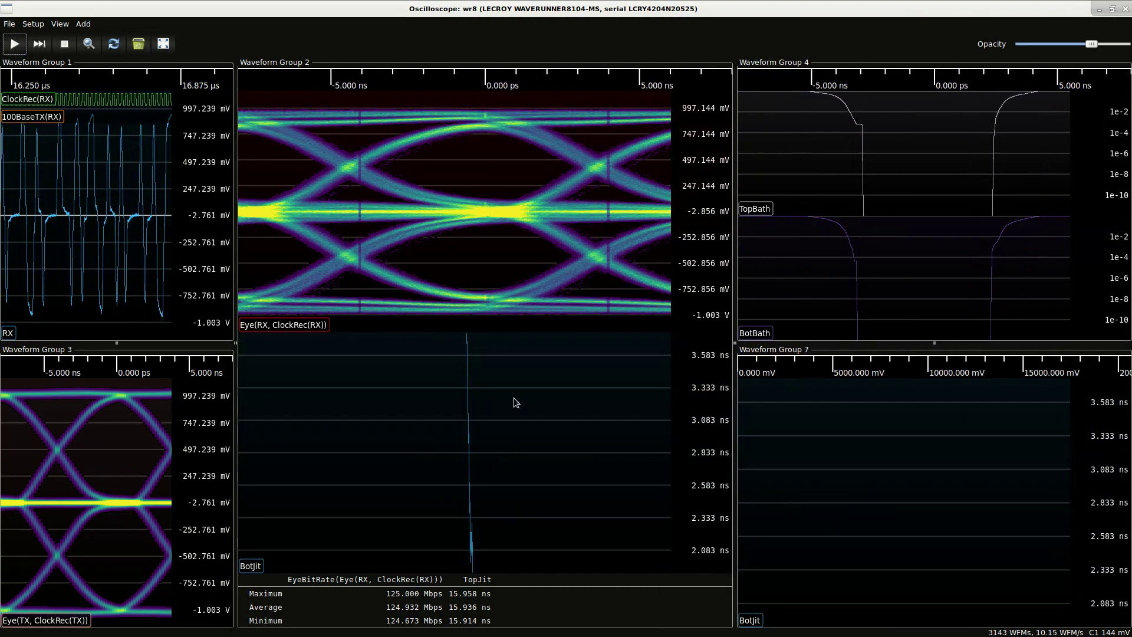
# - Add BotJit to the statistics table and delete its original plot under the eye
pyautogui.rightClick(514, 398)
pyautogui.click(534, 392)
pyautogui.rightClick(495, 414)
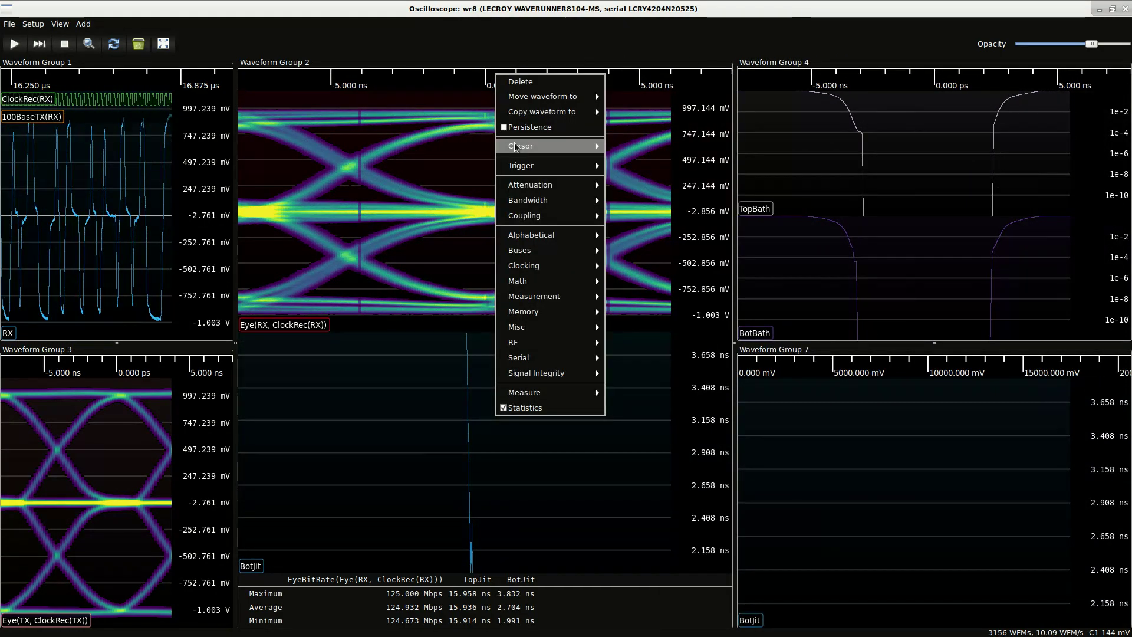
pyautogui.click(539, 82)
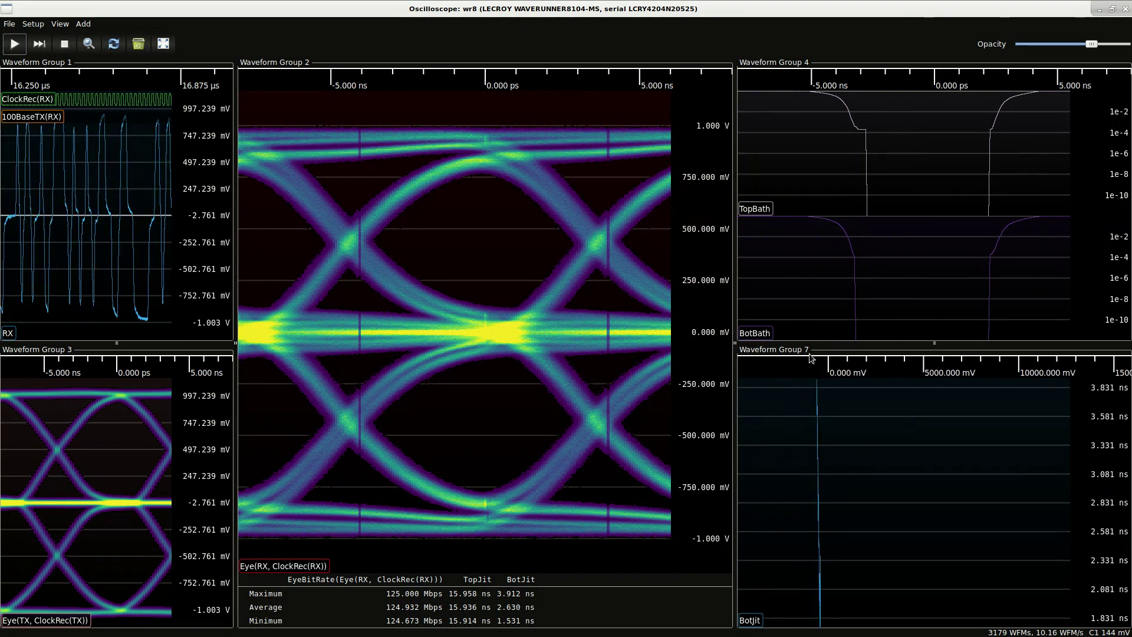
# - Zoom Group 7's voltage axis to about -700 to -200 mV and narrow the eye pane
pyautogui.scroll(3, 916, 373)
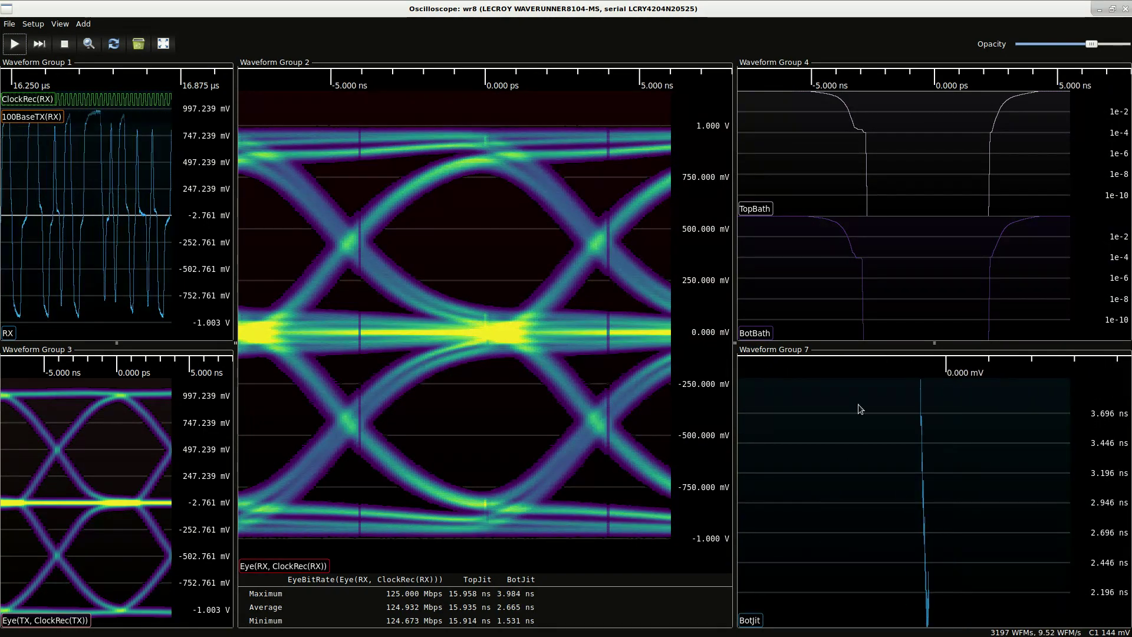
pyautogui.scroll(-5, 861, 367)
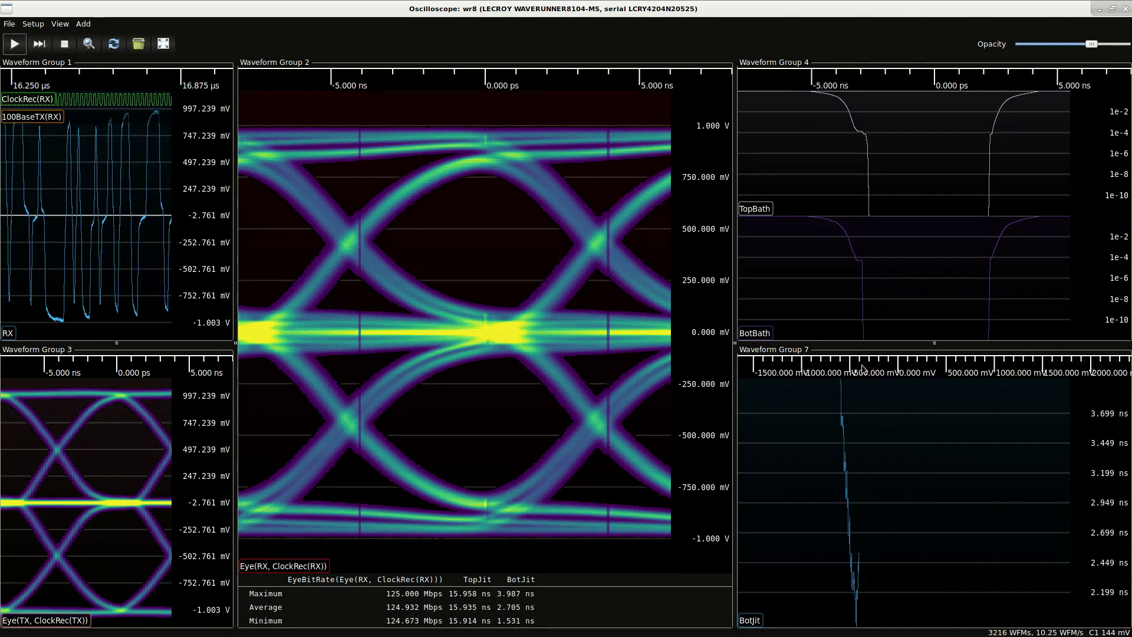
pyautogui.scroll(5, 906, 409)
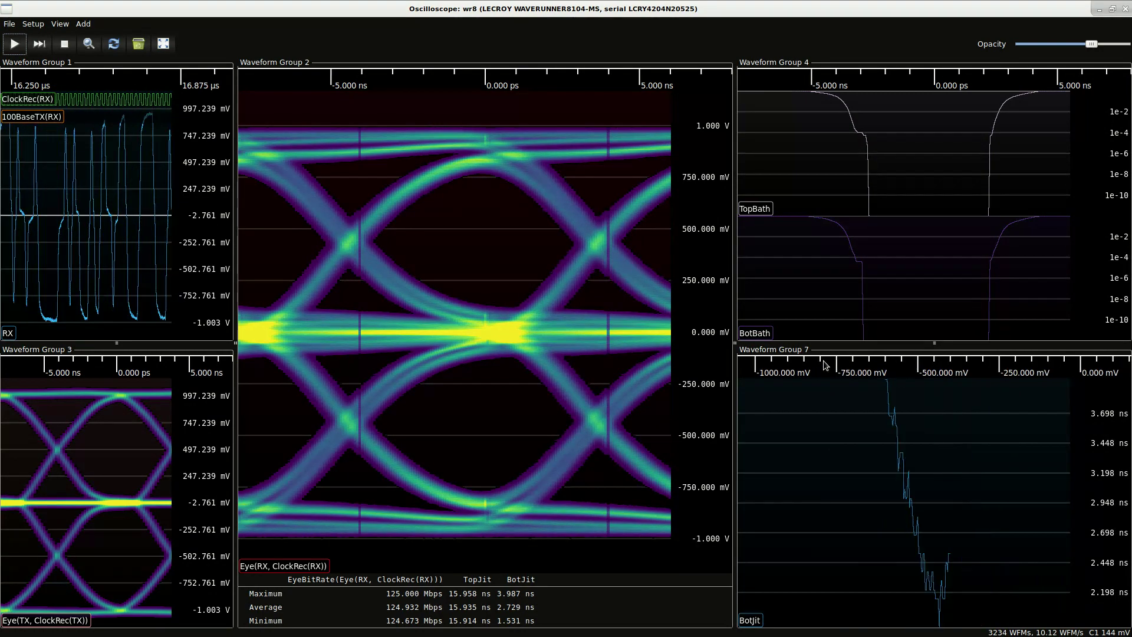
pyautogui.scroll(3, 903, 430)
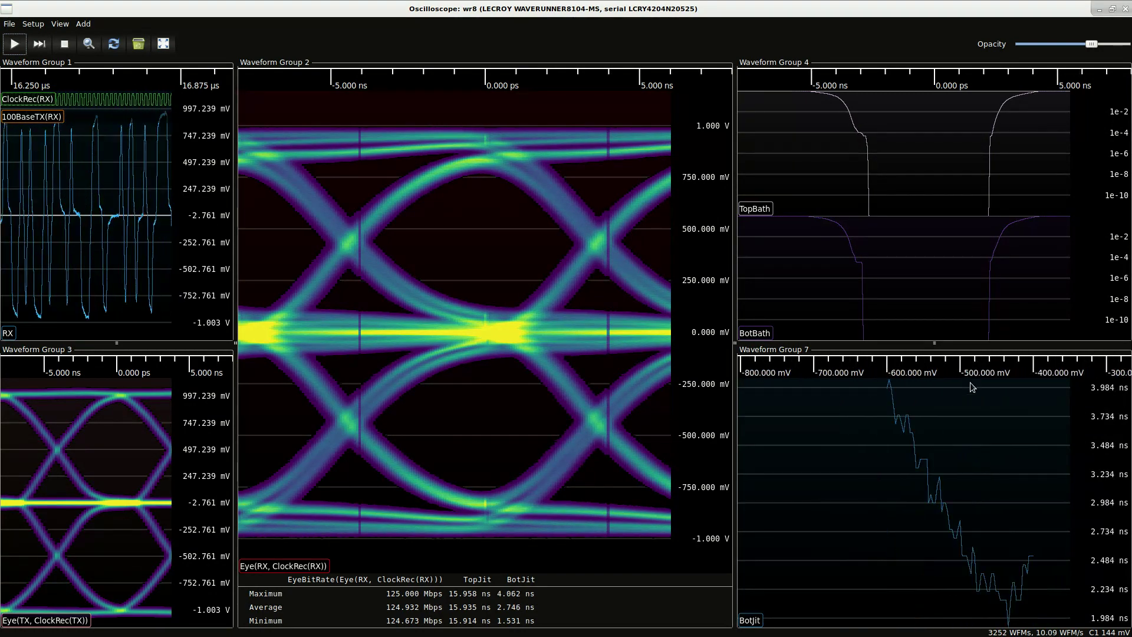
pyautogui.moveTo(972, 387); pyautogui.dragTo(922, 378)
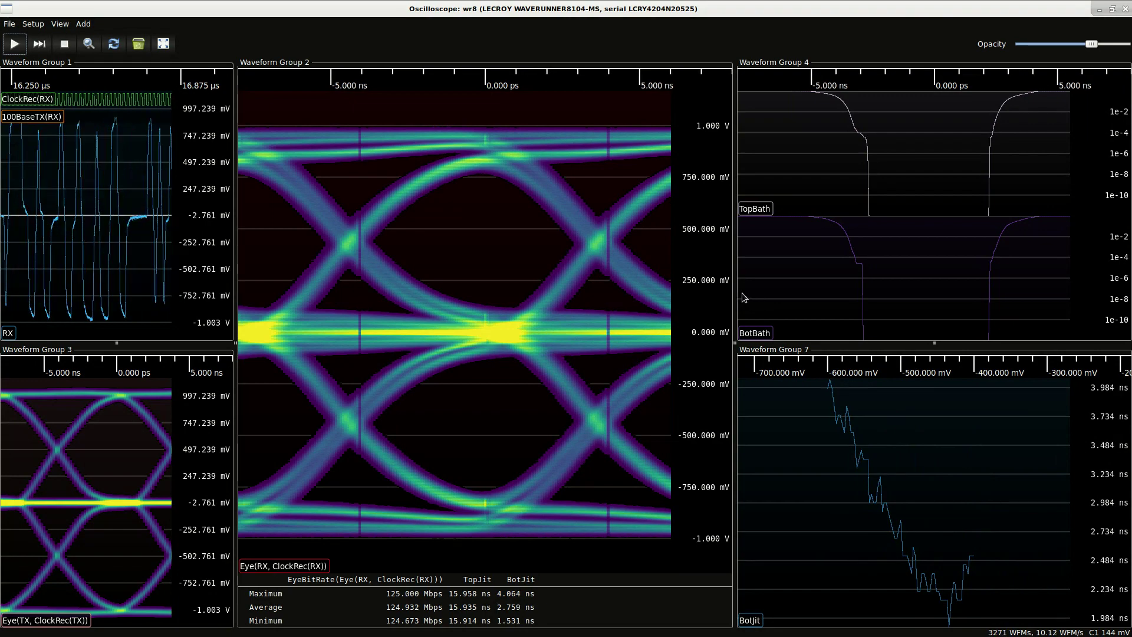
pyautogui.moveTo(736, 294); pyautogui.dragTo(710, 302)
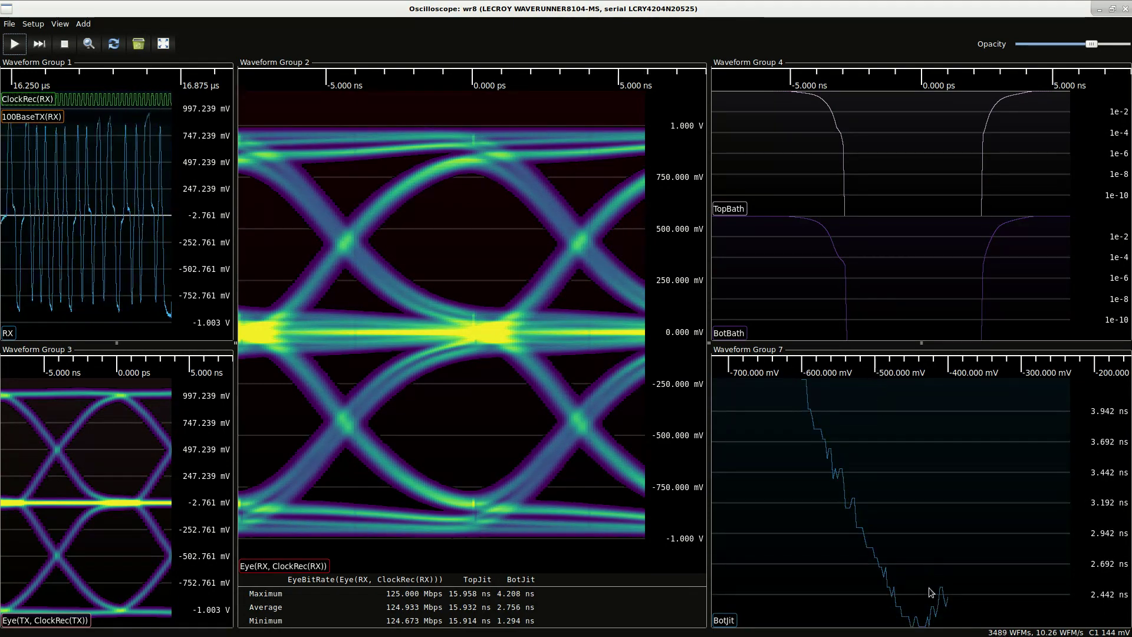
pyautogui.rightClick(917, 467)
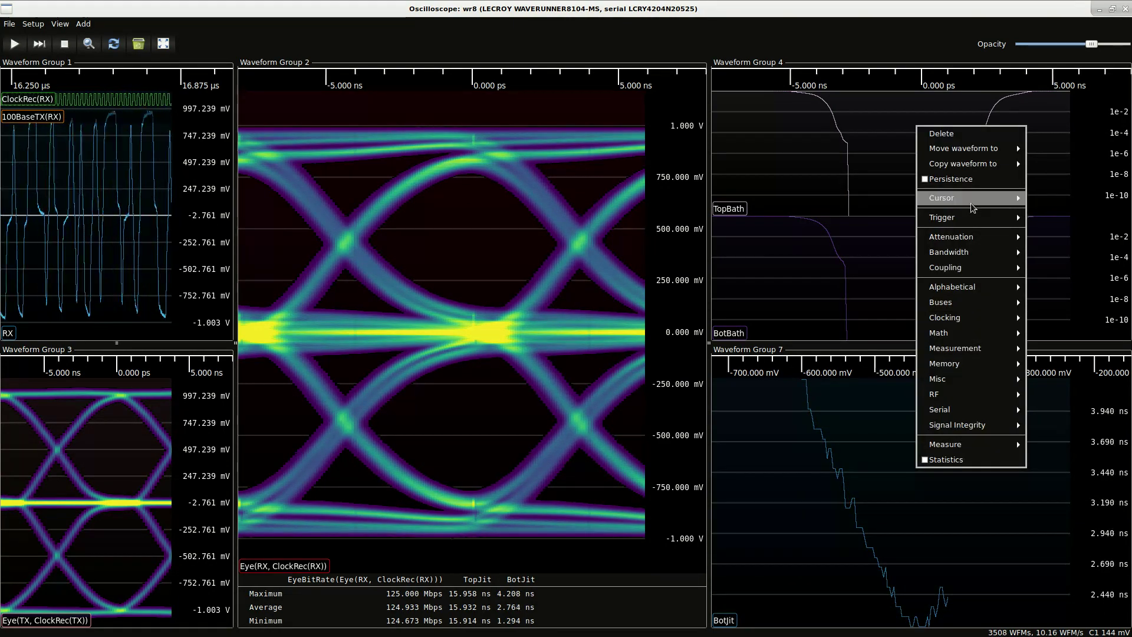
pyautogui.moveTo(1021, 199)
pyautogui.click(1062, 213)
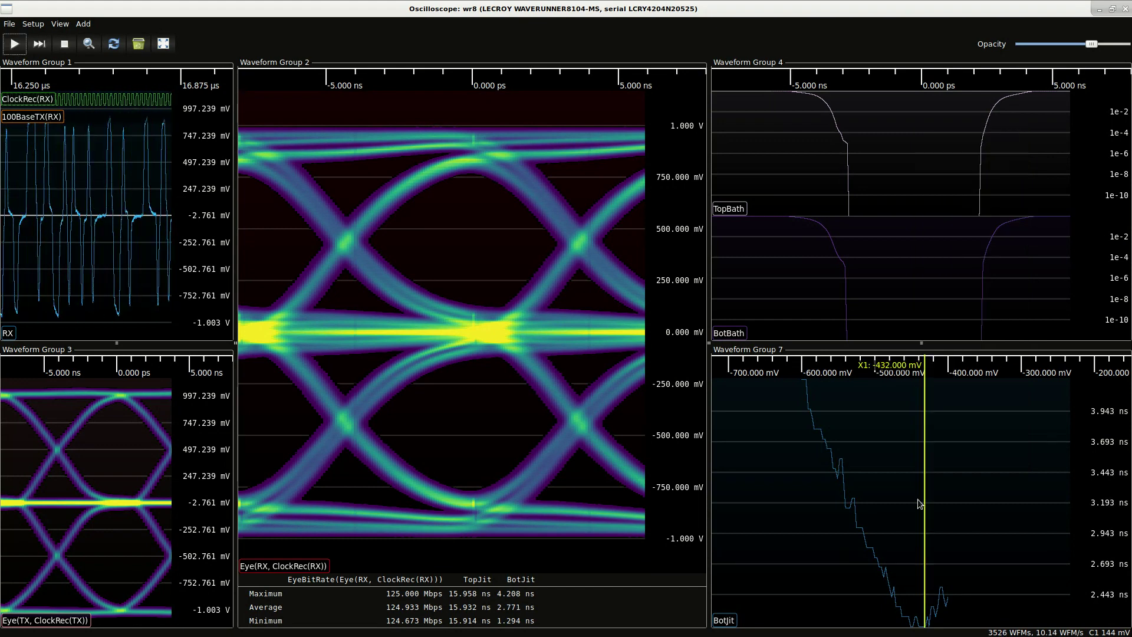
pyautogui.moveTo(920, 503); pyautogui.dragTo(919, 499)
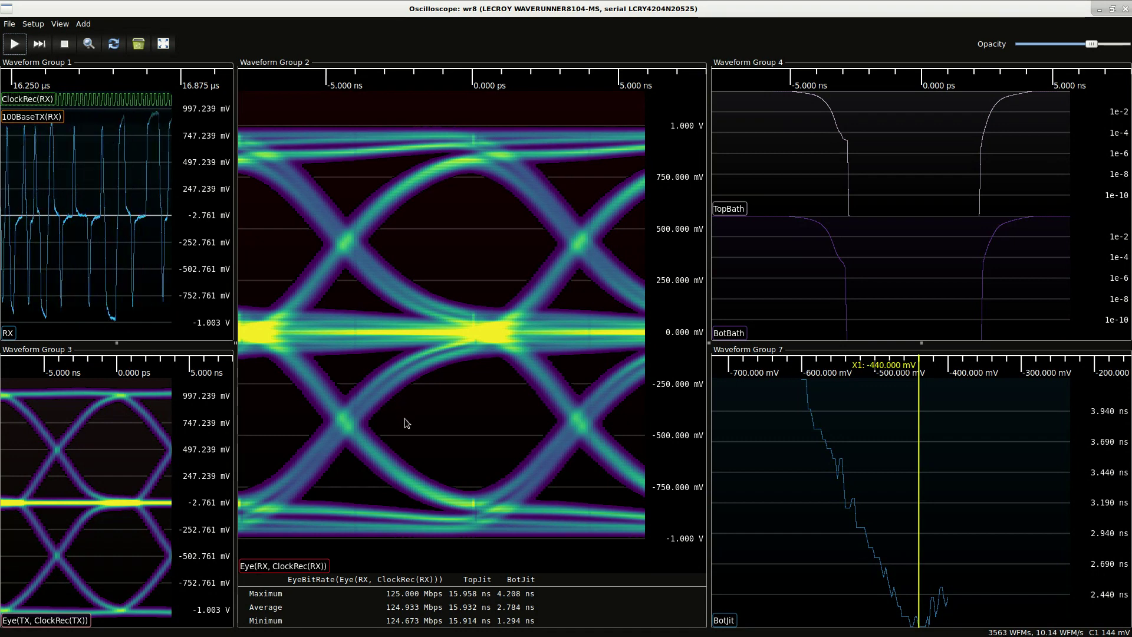
pyautogui.rightClick(870, 75)
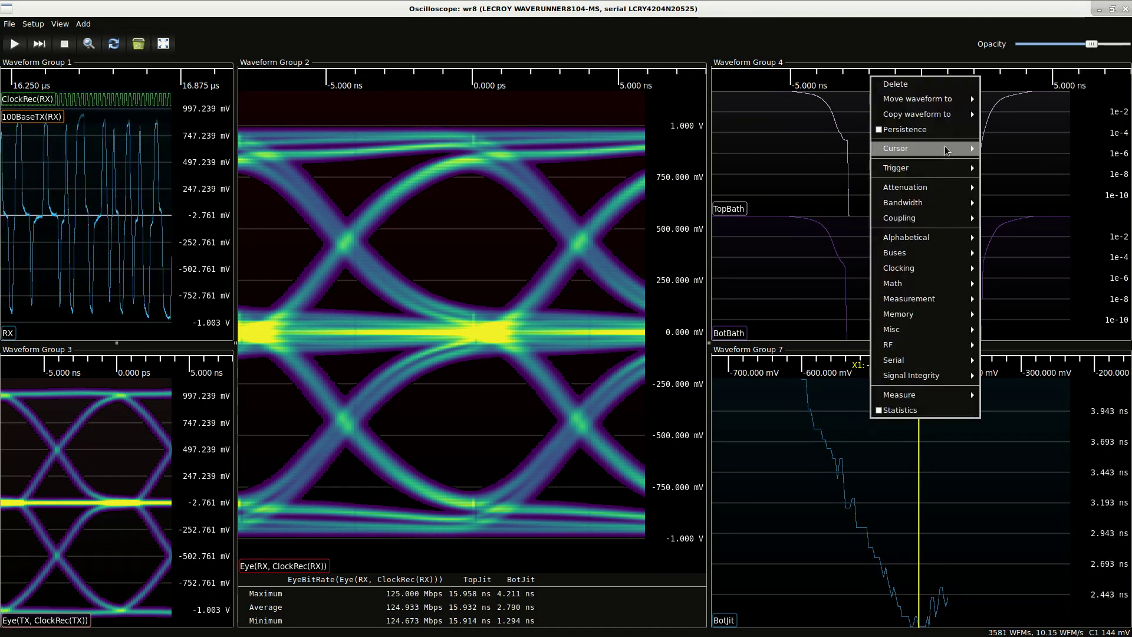
pyautogui.moveTo(897, 147)
pyautogui.click(988, 153)
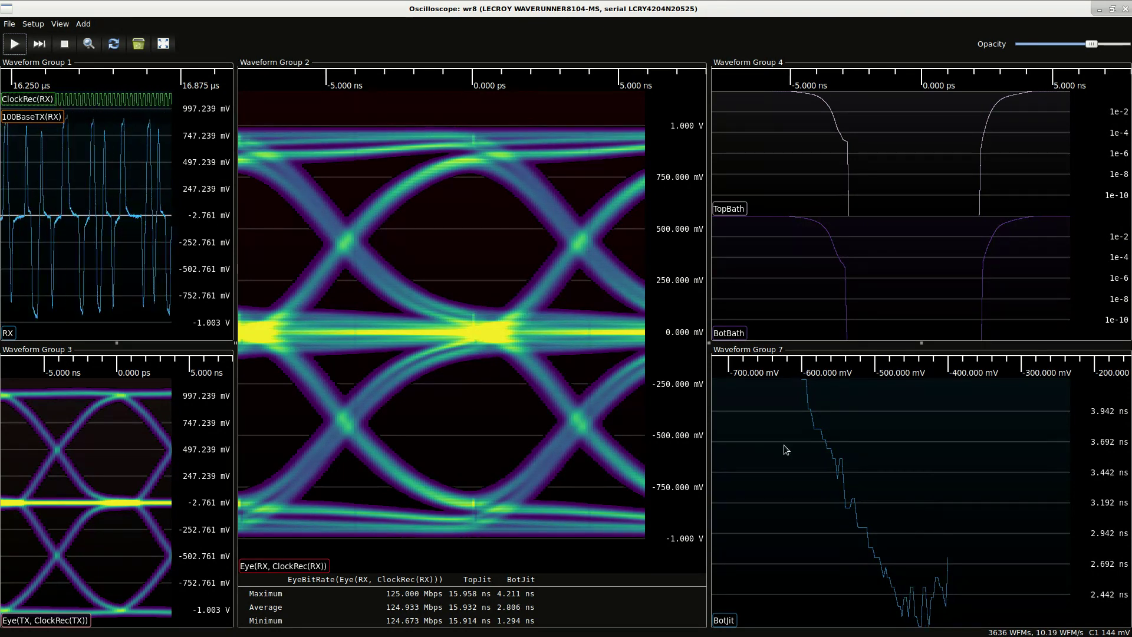
# - Add an Eye Width measurement, keeping the RX eye as its source
pyautogui.rightClick(468, 228)
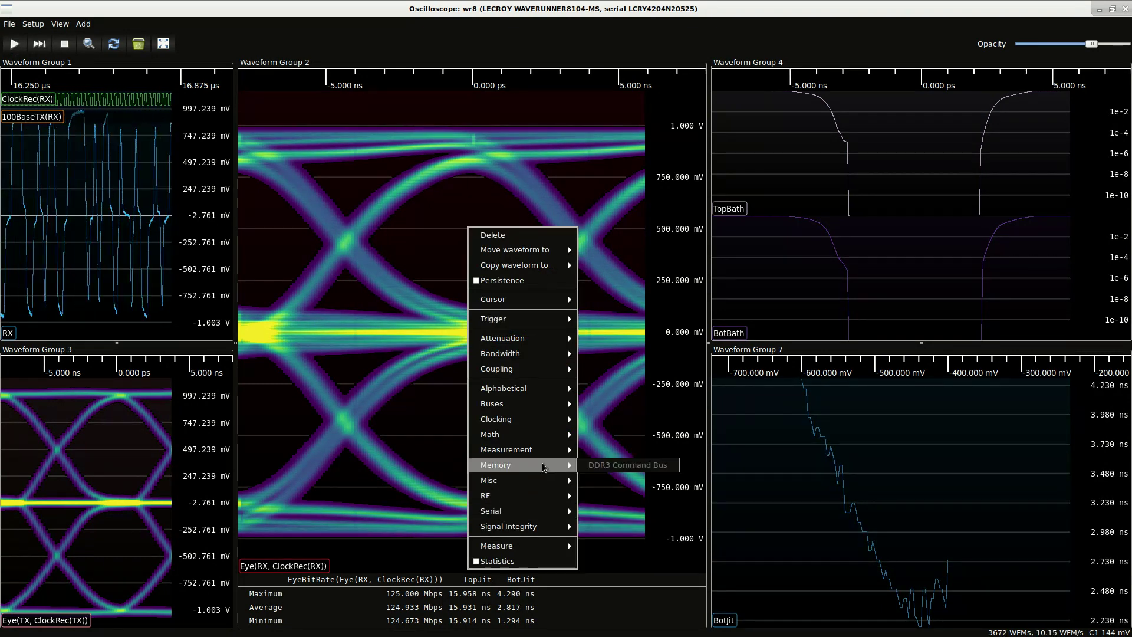
pyautogui.moveTo(543, 451)
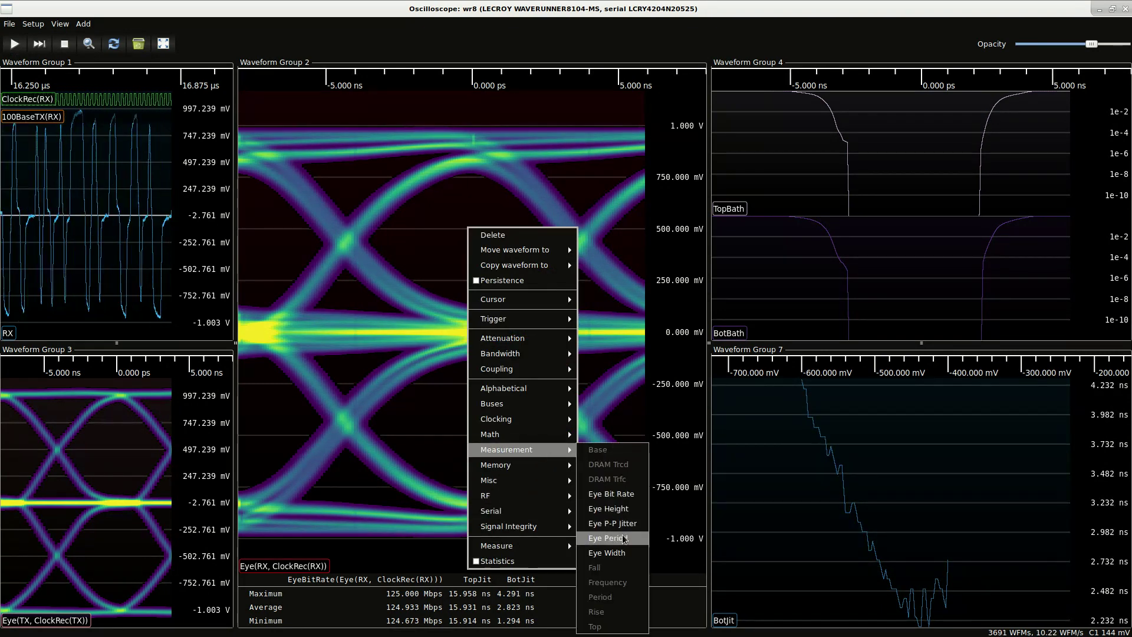
pyautogui.click(624, 553)
pyautogui.click(600, 340)
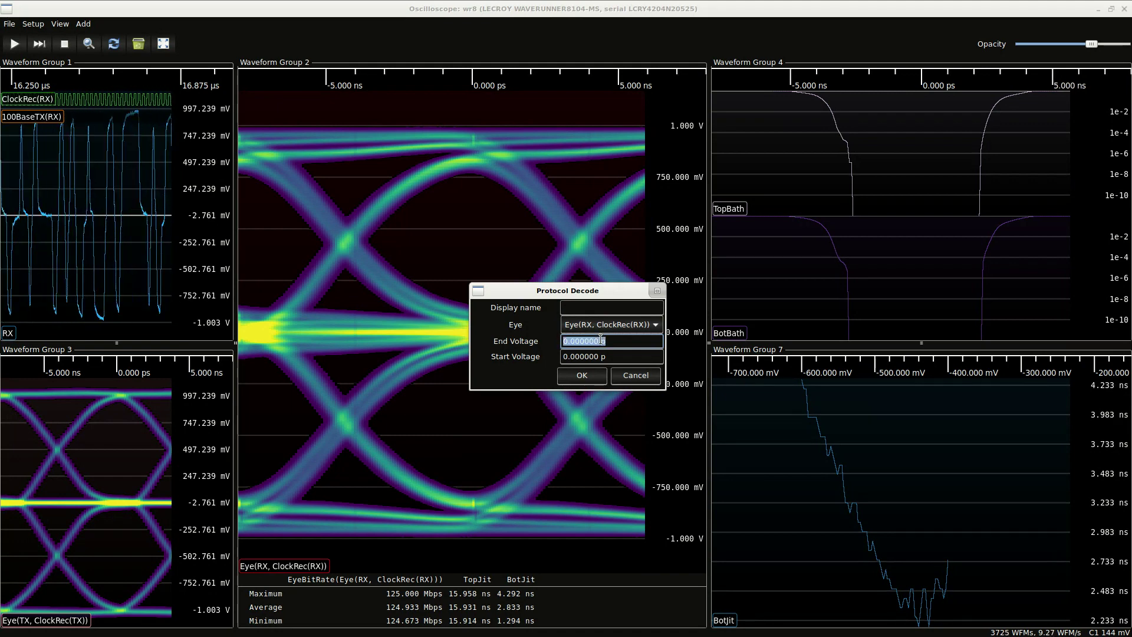
pyautogui.click(587, 322)
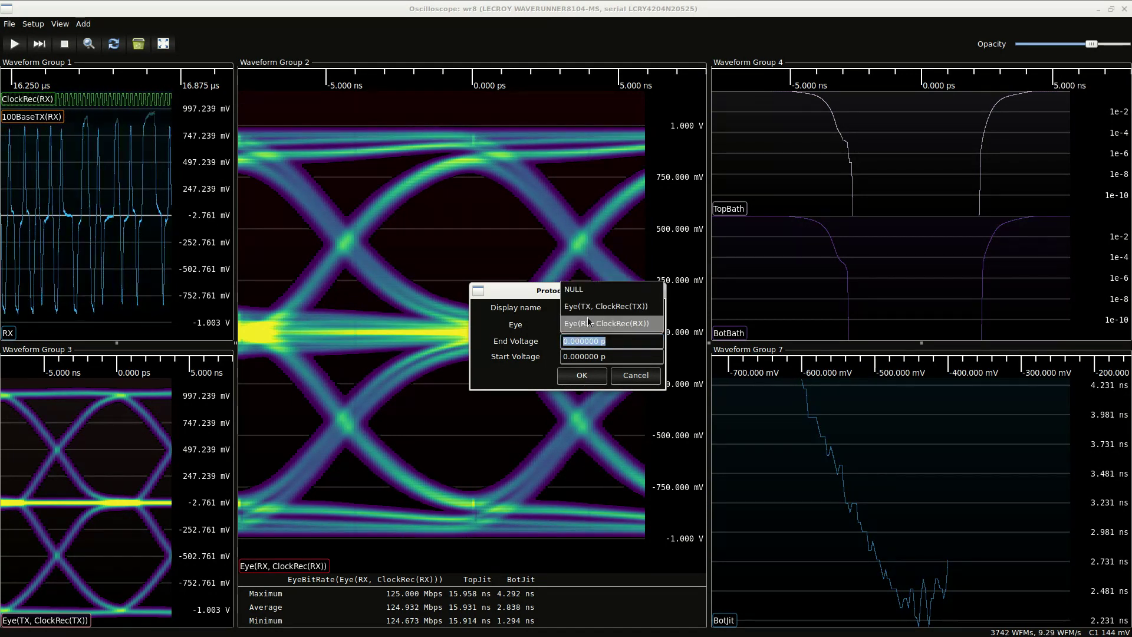
pyautogui.click(588, 325)
pyautogui.click(587, 308)
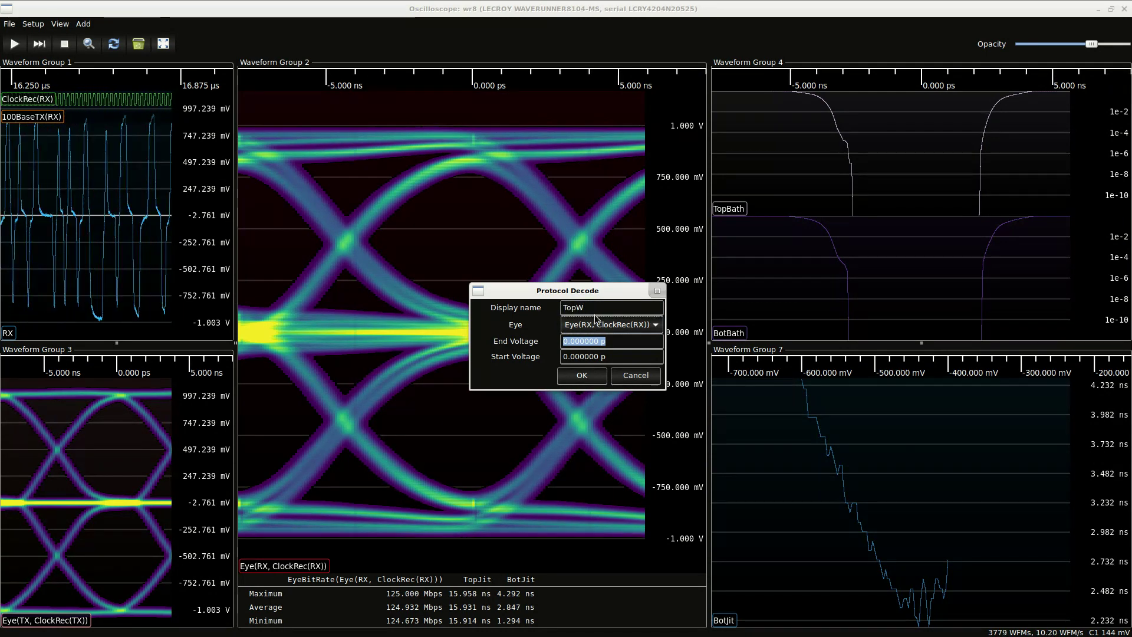
# - Set the TopW measurement's end voltage to 400
pyautogui.click(626, 339)
pyautogui.tripleClick(628, 339)
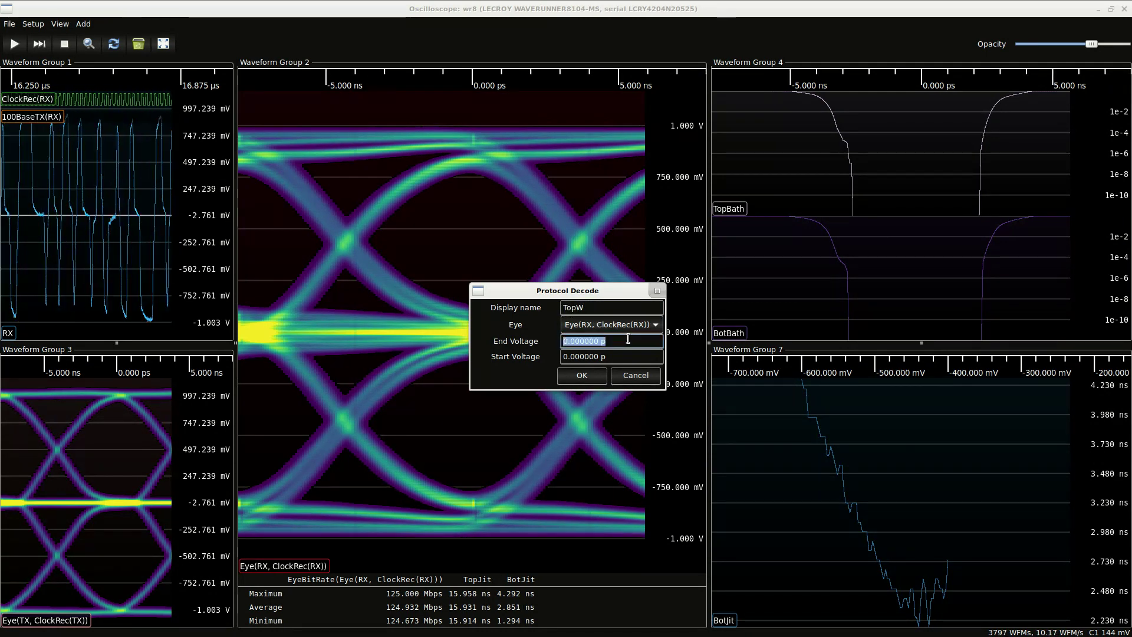
pyautogui.write('400')
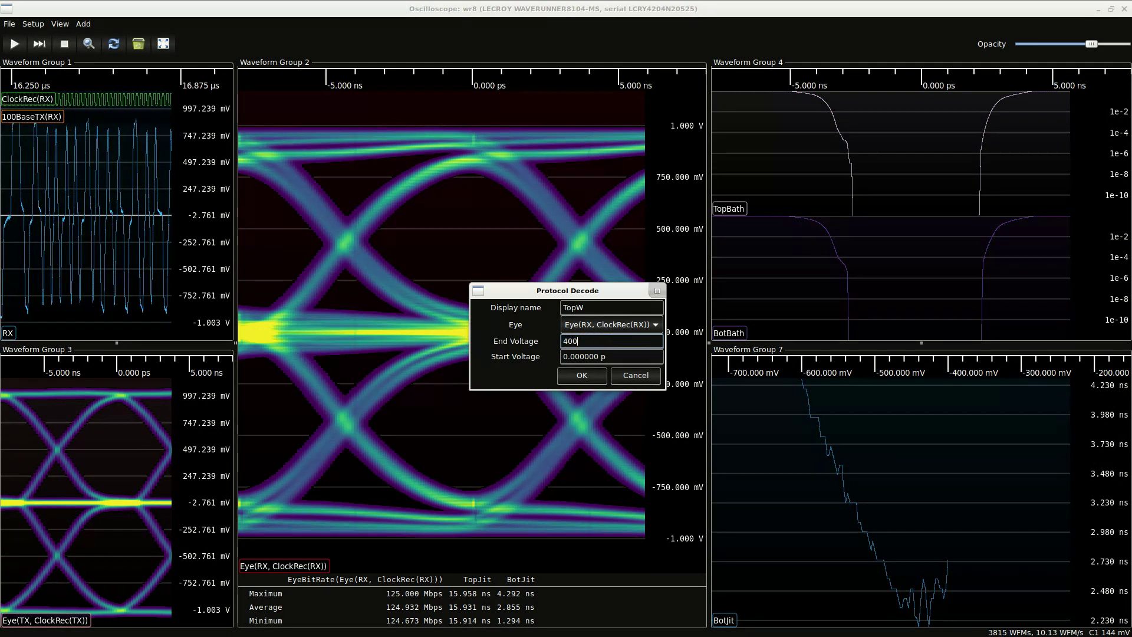
pyautogui.press('Tab')
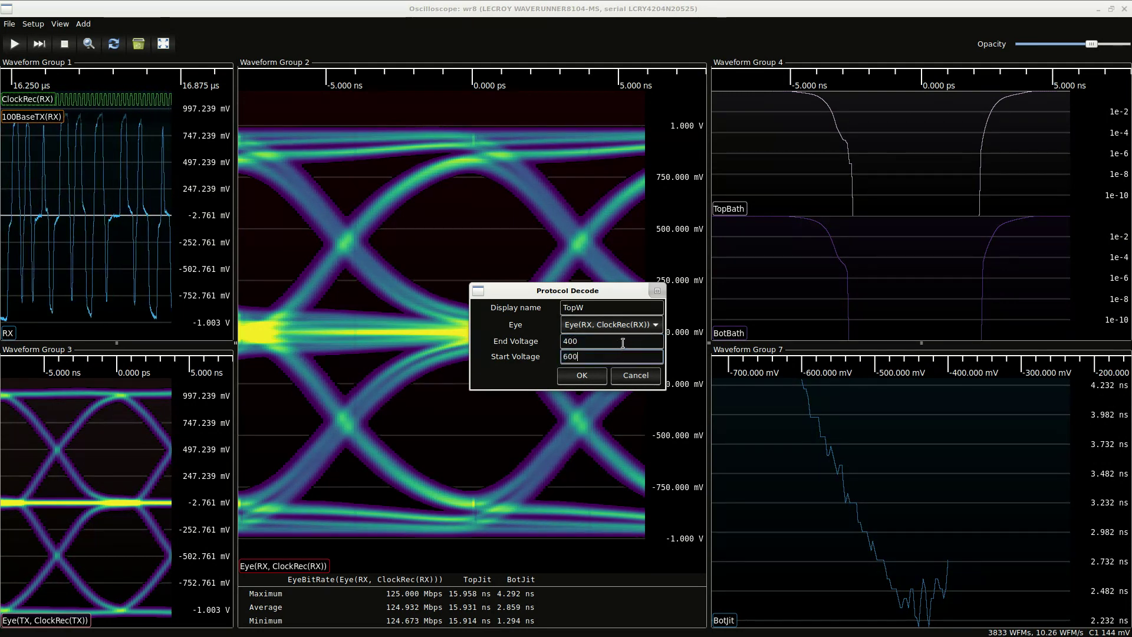
# - Set start voltage 600m, create TopW, and move its plot into the eye diagram's group
pyautogui.write('600m')
pyautogui.click(590, 375)
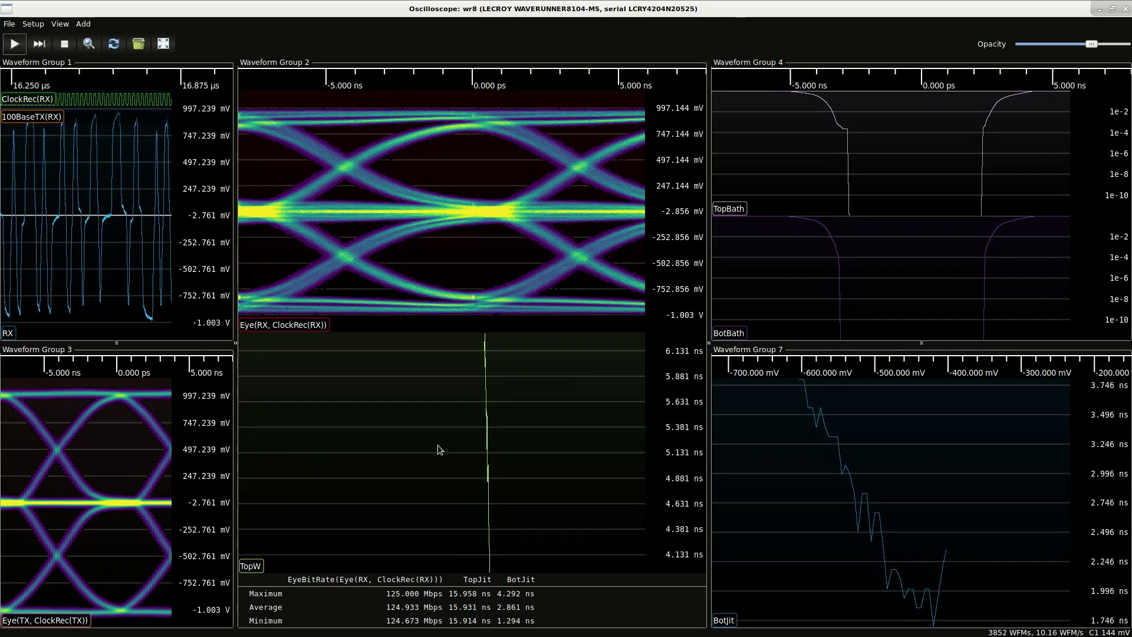
pyautogui.moveTo(261, 565); pyautogui.dragTo(801, 579)
pyautogui.moveTo(1011, 454); pyautogui.dragTo(825, 451)
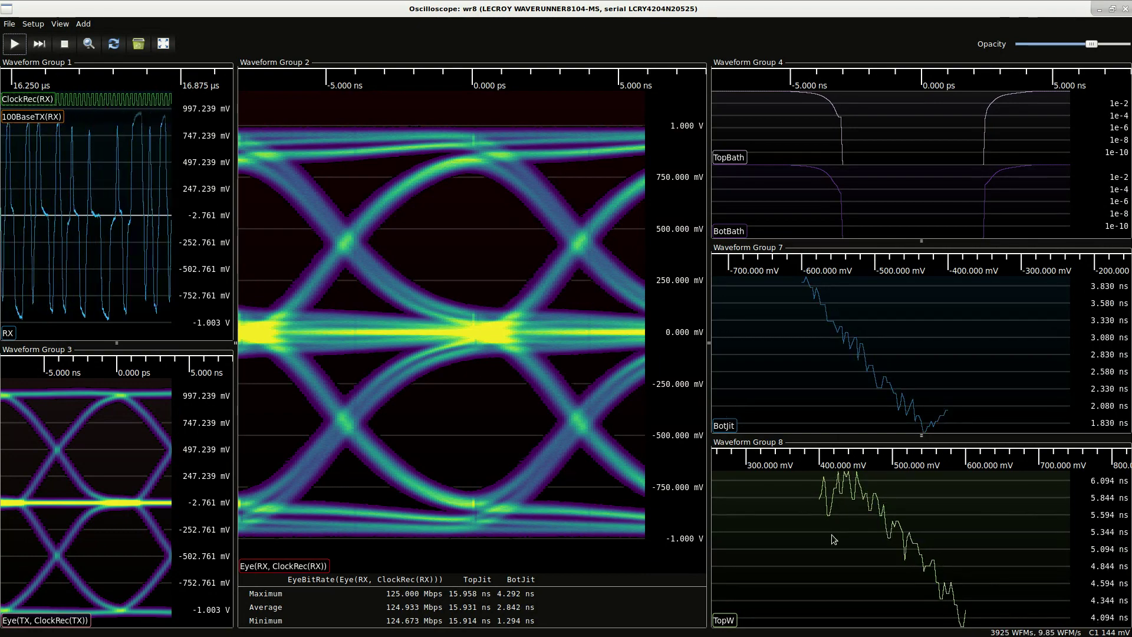
pyautogui.moveTo(732, 627); pyautogui.dragTo(512, 530)
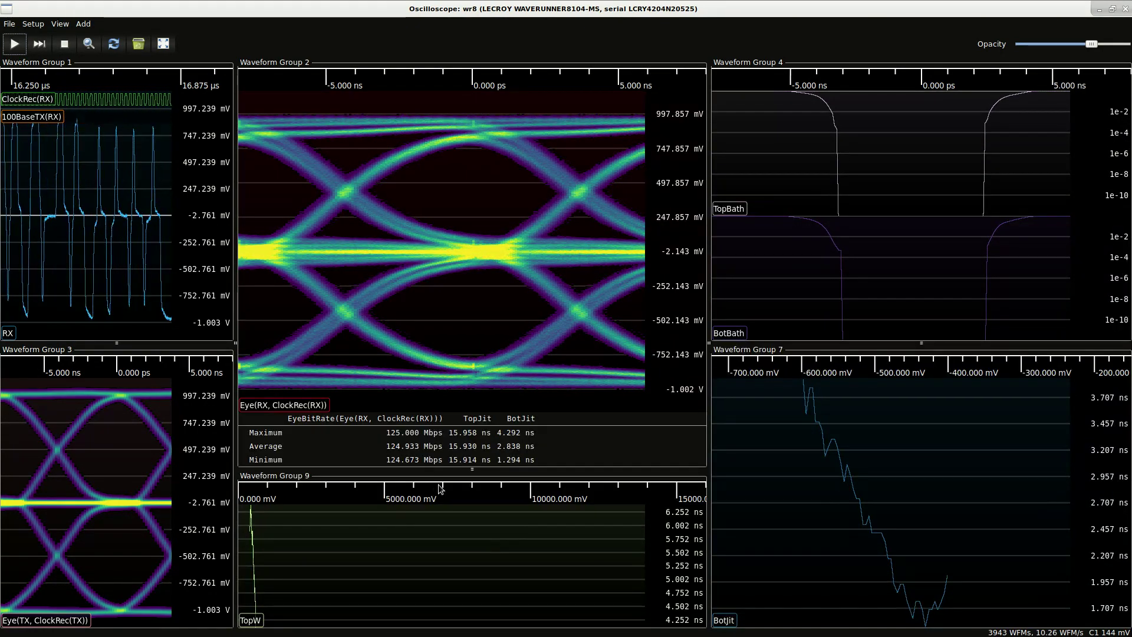
pyautogui.moveTo(279, 593); pyautogui.dragTo(484, 250)
# - Add TopW to the statistics table, delete its plot, and widen the RX eye panel
pyautogui.rightClick(474, 194)
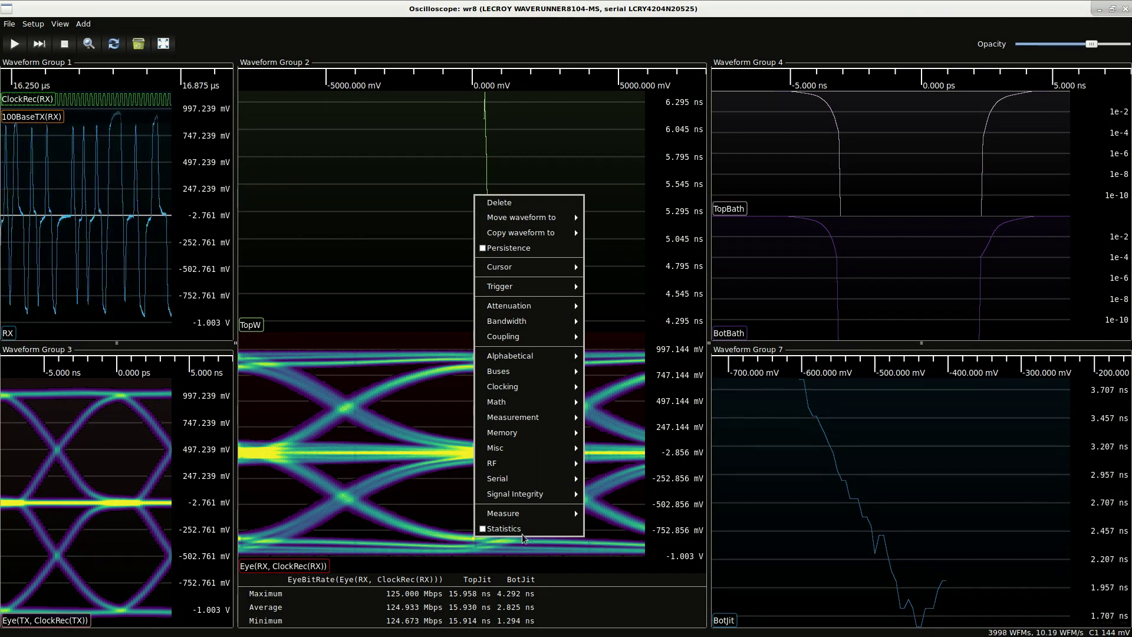
pyautogui.click(521, 526)
pyautogui.rightClick(538, 236)
pyautogui.click(557, 242)
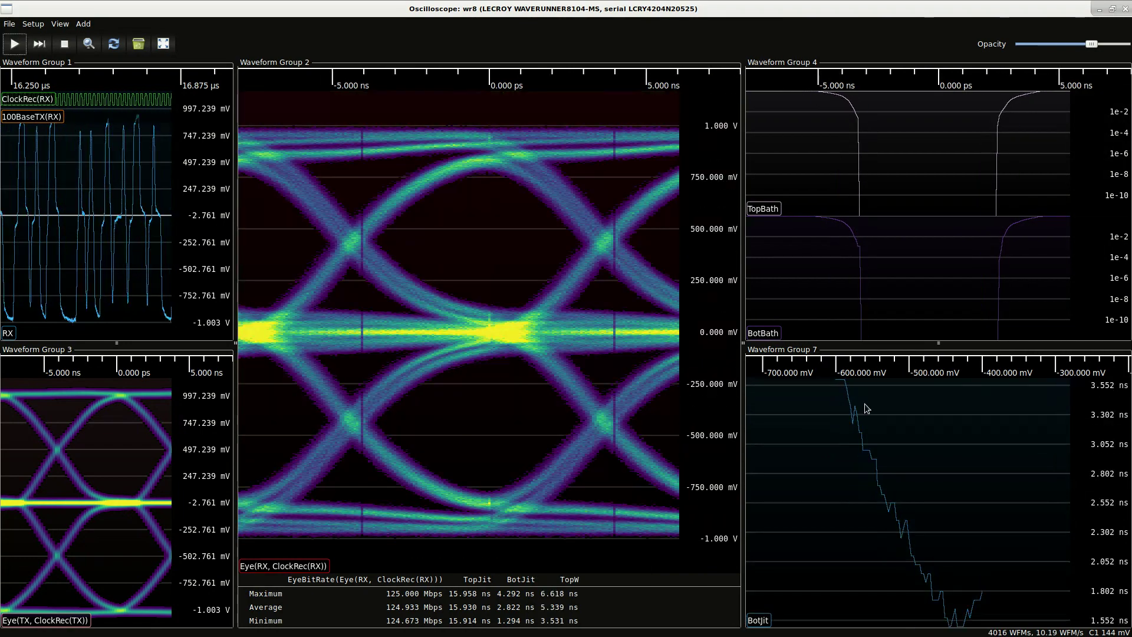
pyautogui.moveTo(742, 298); pyautogui.dragTo(820, 301)
# - Create the BotW eye width measurement on the RX eye, end -400, start -600m
pyautogui.rightClick(521, 452)
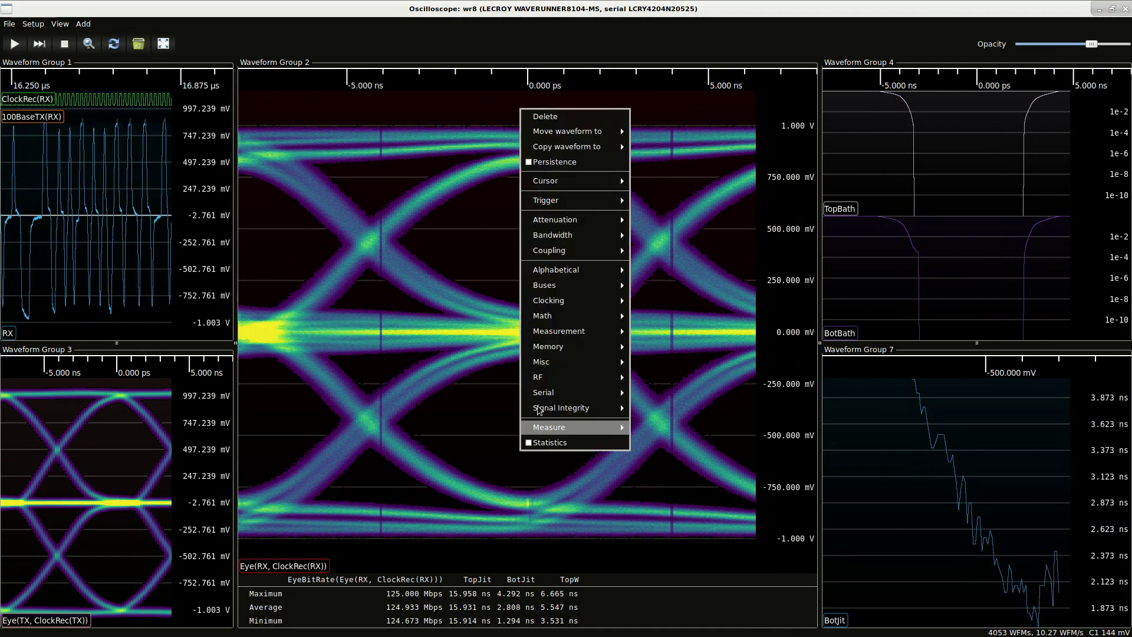
pyautogui.moveTo(583, 335)
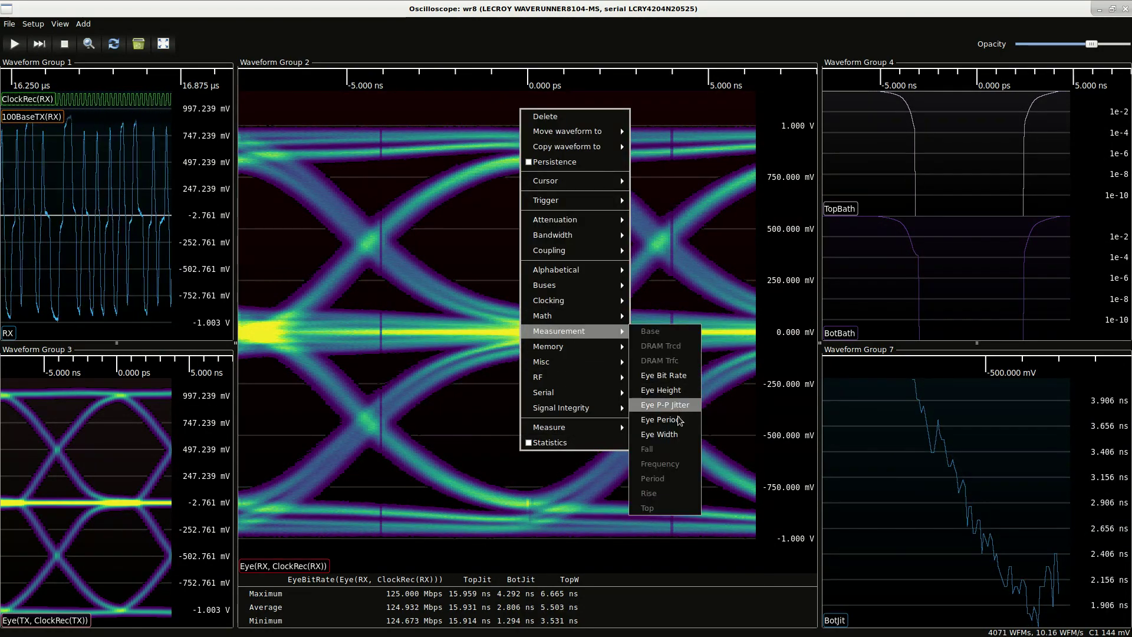
pyautogui.click(661, 433)
pyautogui.write('BotW')
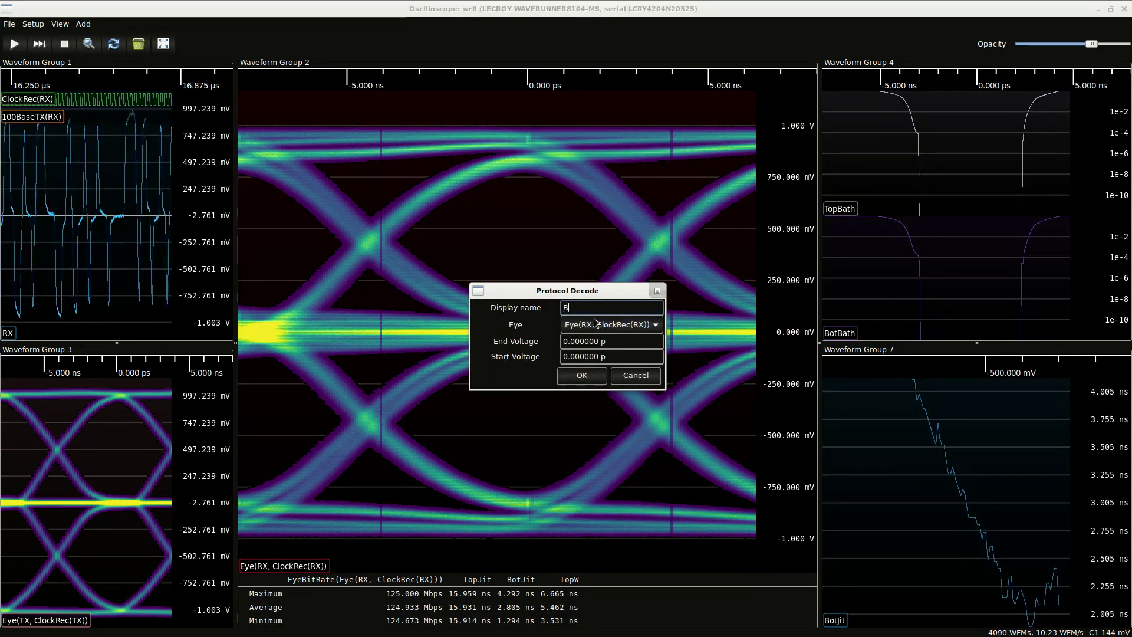
pyautogui.press('Tab')
pyautogui.press('Tab')
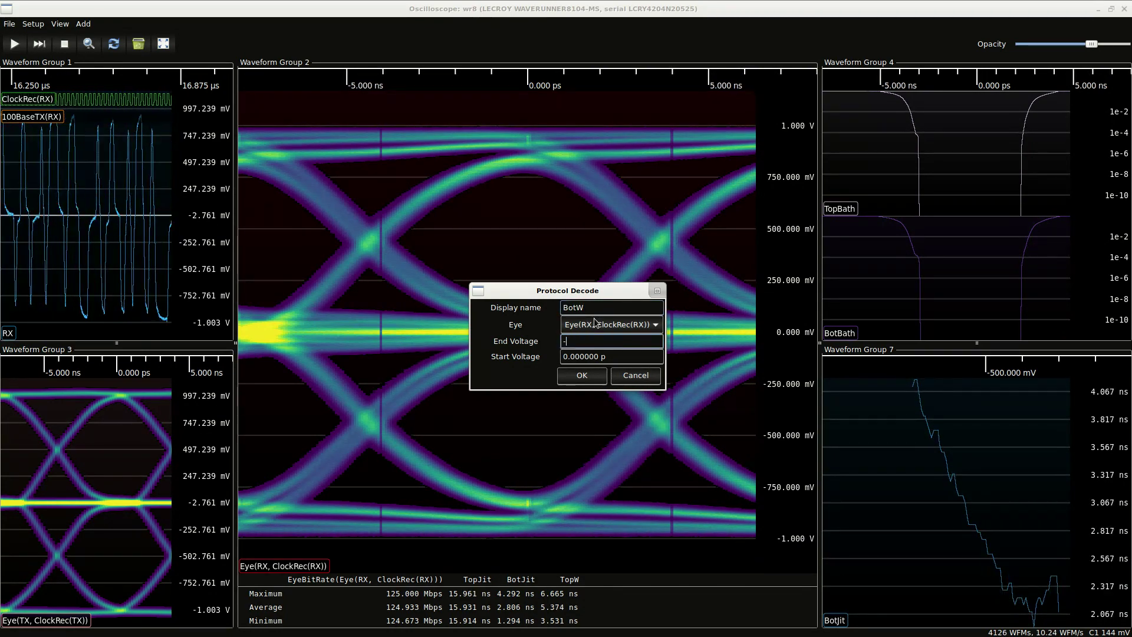
pyautogui.press('Tab')
pyautogui.write('-')
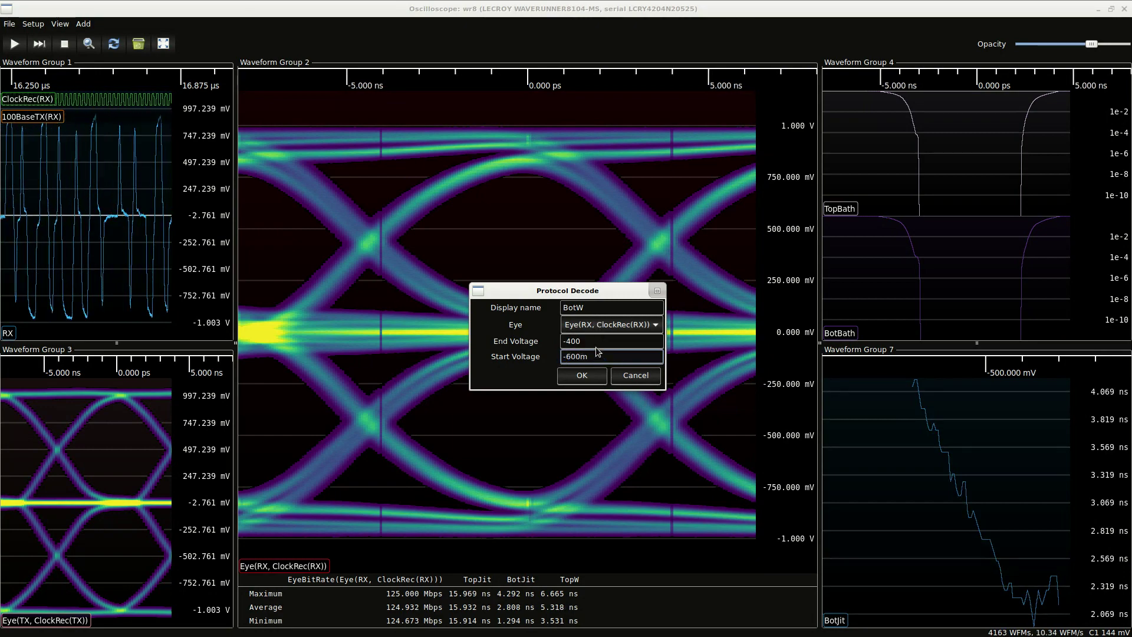
pyautogui.click(582, 375)
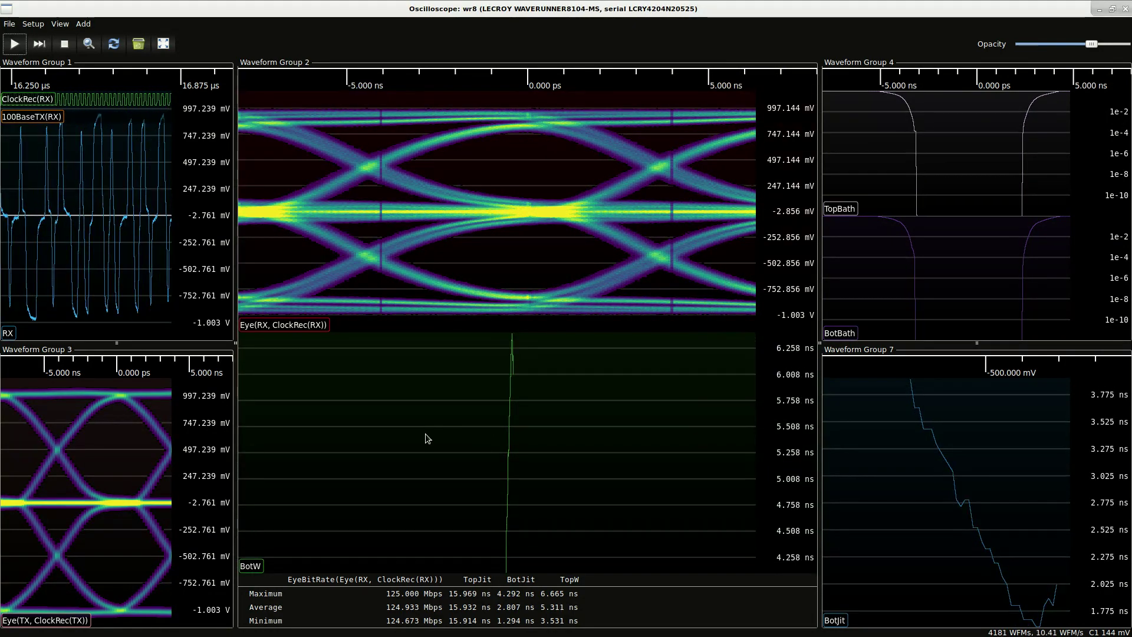
# - Add BotW to the statistics table, delete its plot, and widen the RX eye panel
pyautogui.rightClick(594, 396)
pyautogui.click(613, 384)
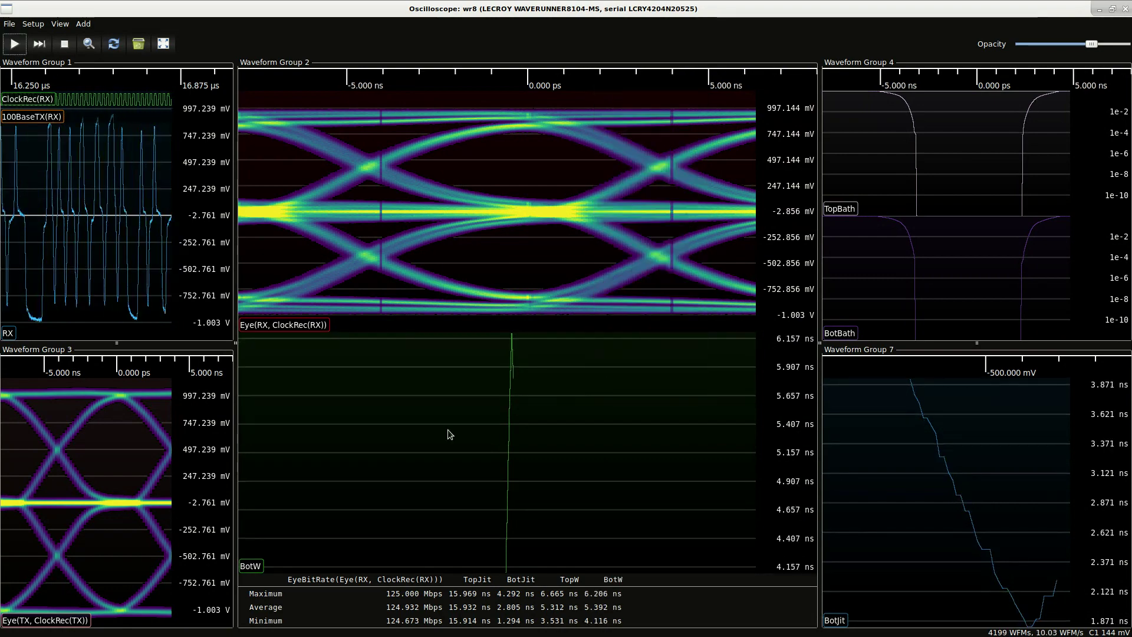
pyautogui.rightClick(422, 426)
pyautogui.click(465, 90)
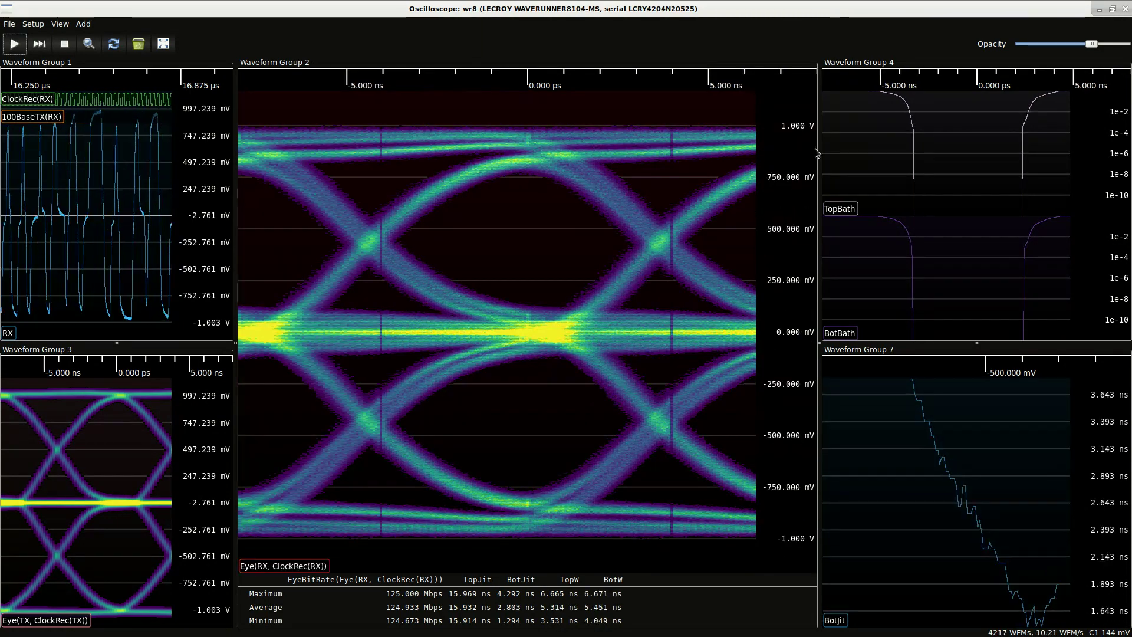
pyautogui.moveTo(819, 150); pyautogui.dragTo(844, 150)
# - Create the TopH eye height measurement of the RX eye from -500p to 500p in its own panel
pyautogui.rightClick(540, 401)
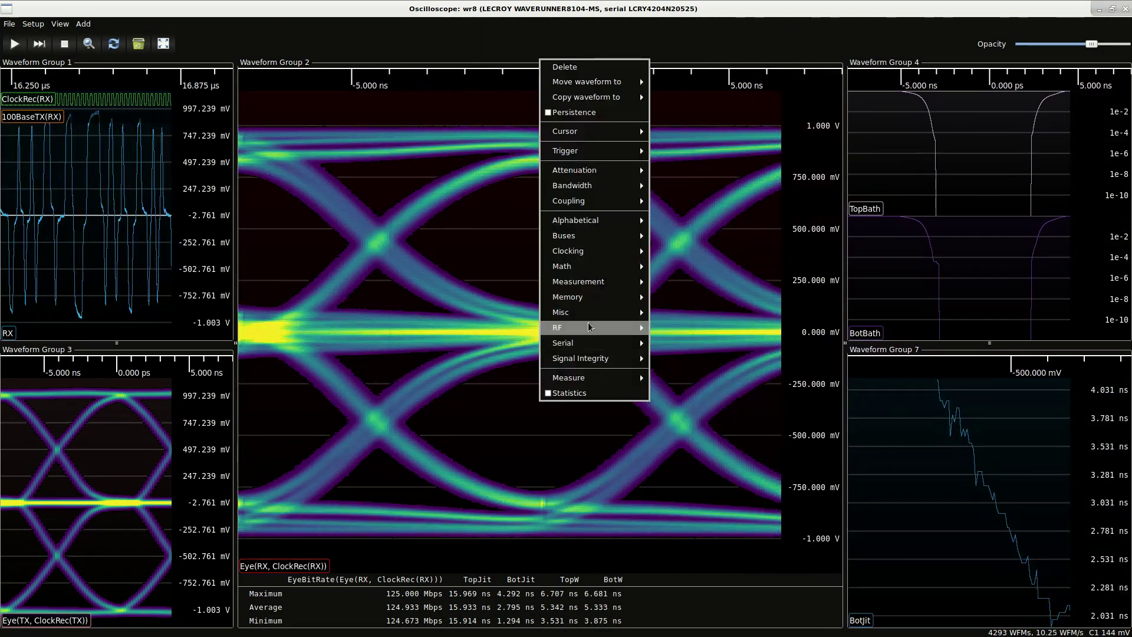
pyautogui.moveTo(583, 282)
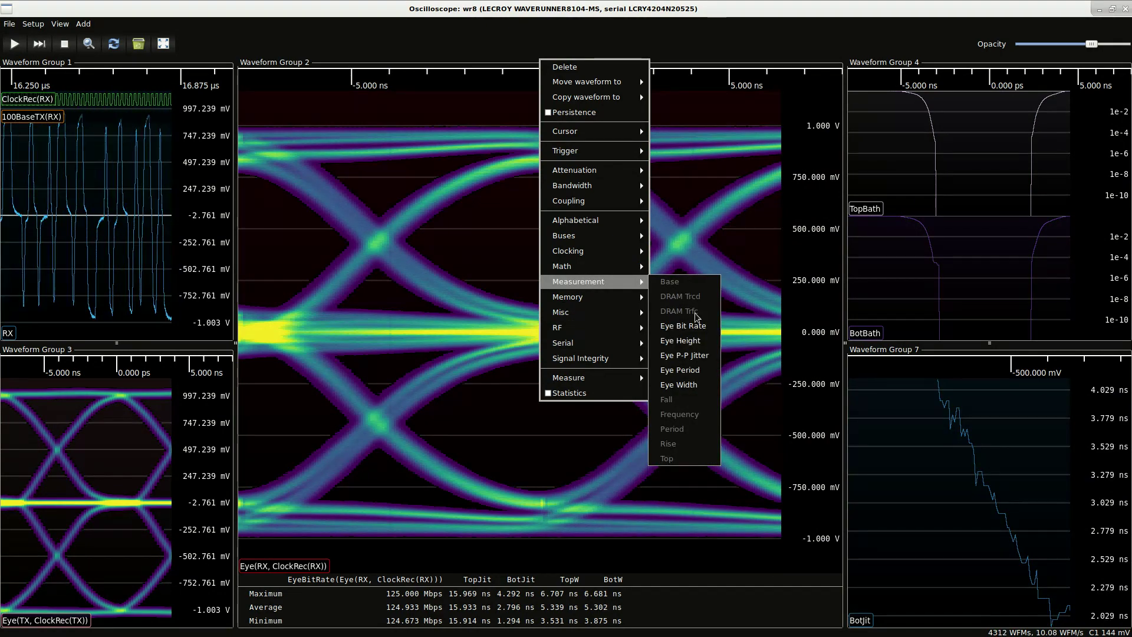
pyautogui.click(685, 330)
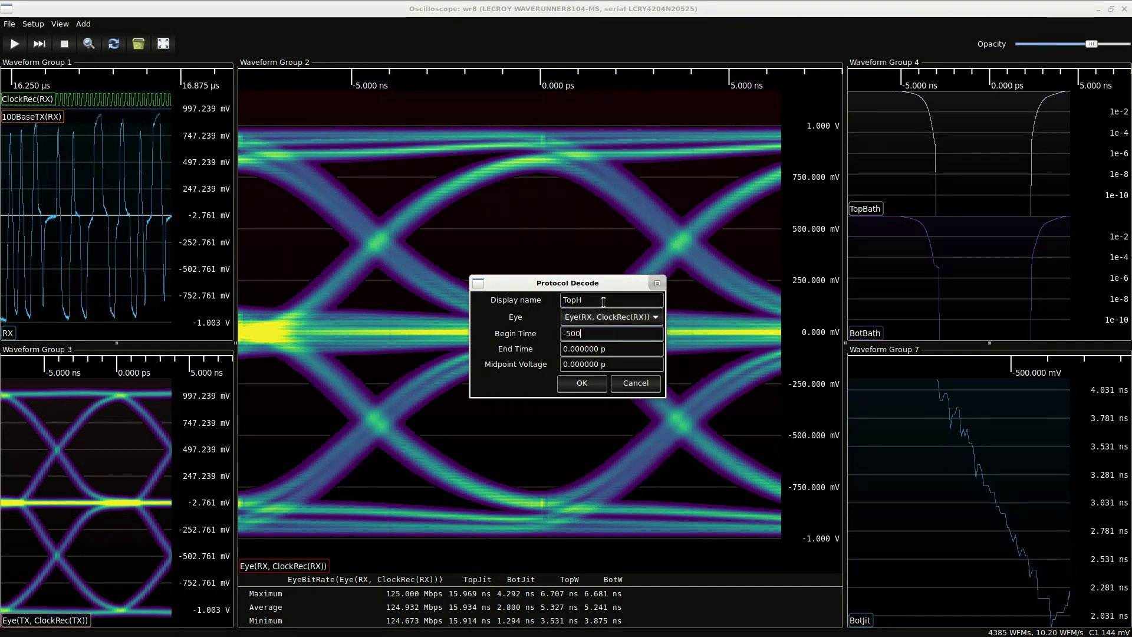
pyautogui.press('BackSpace')
pyautogui.press('BackSpace')
pyautogui.write('p')
pyautogui.press('Tab')
pyautogui.write('500')
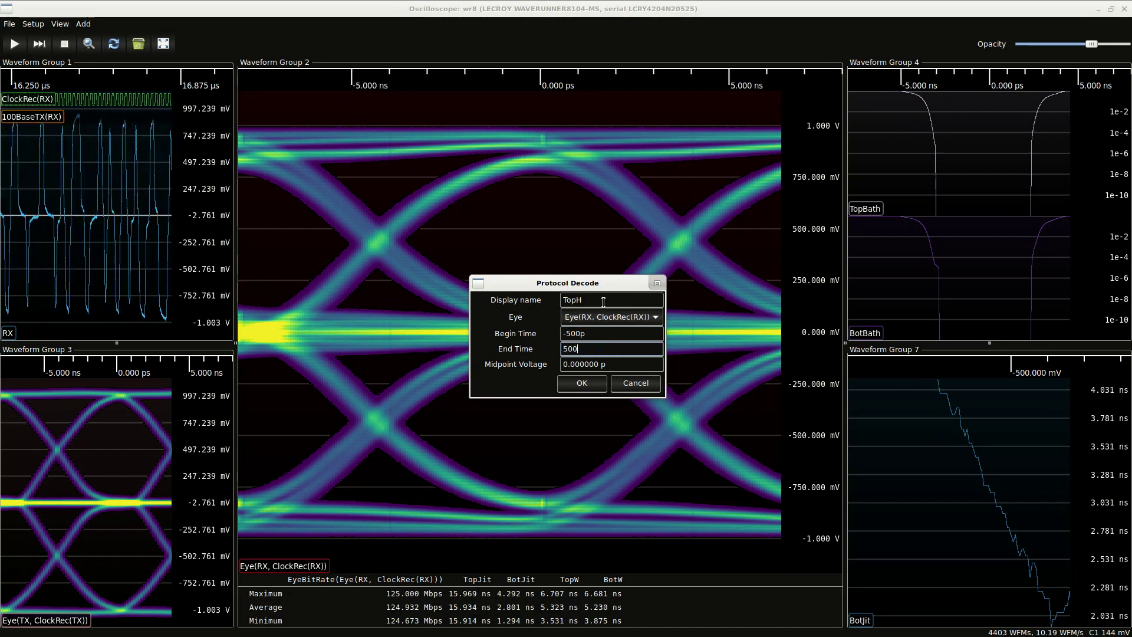
pyautogui.write('p')
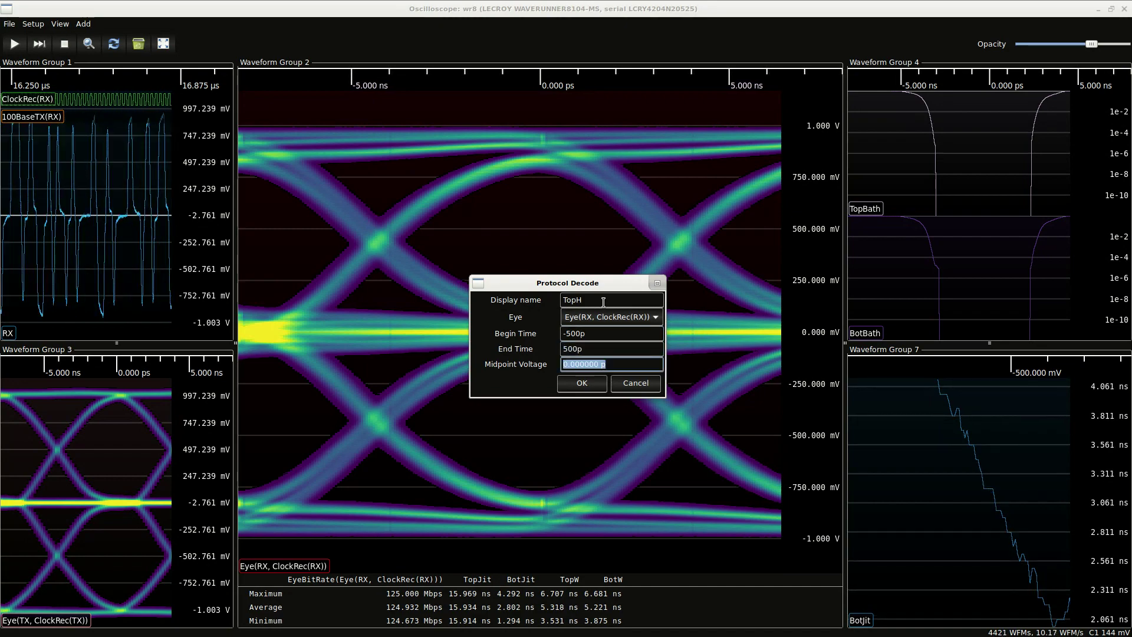
pyautogui.click(576, 383)
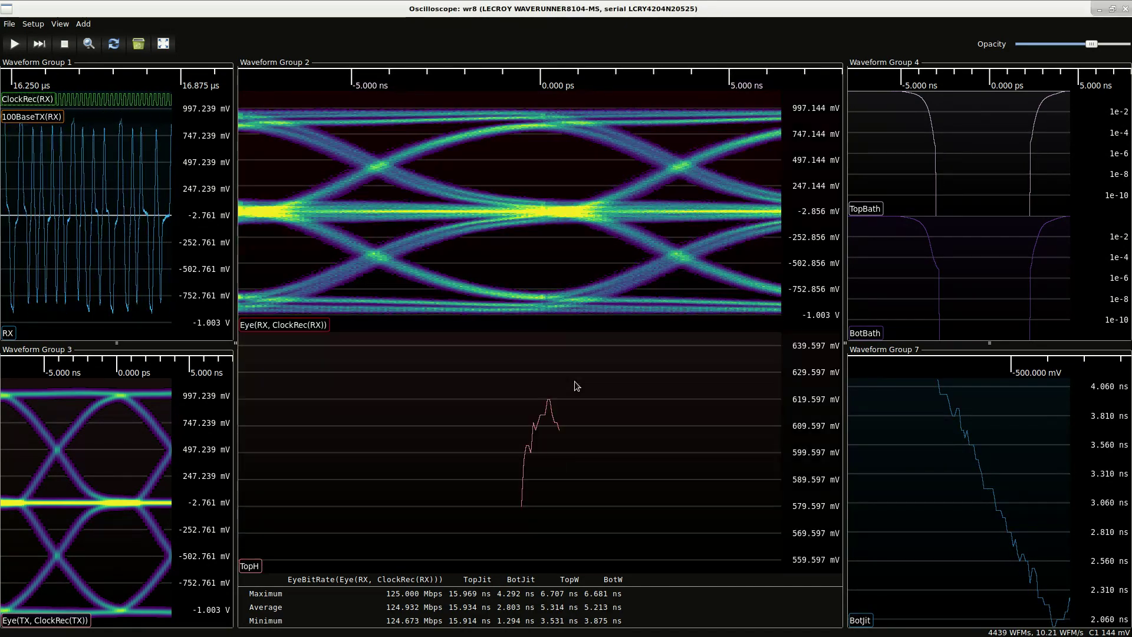
pyautogui.moveTo(316, 559); pyautogui.dragTo(338, 541)
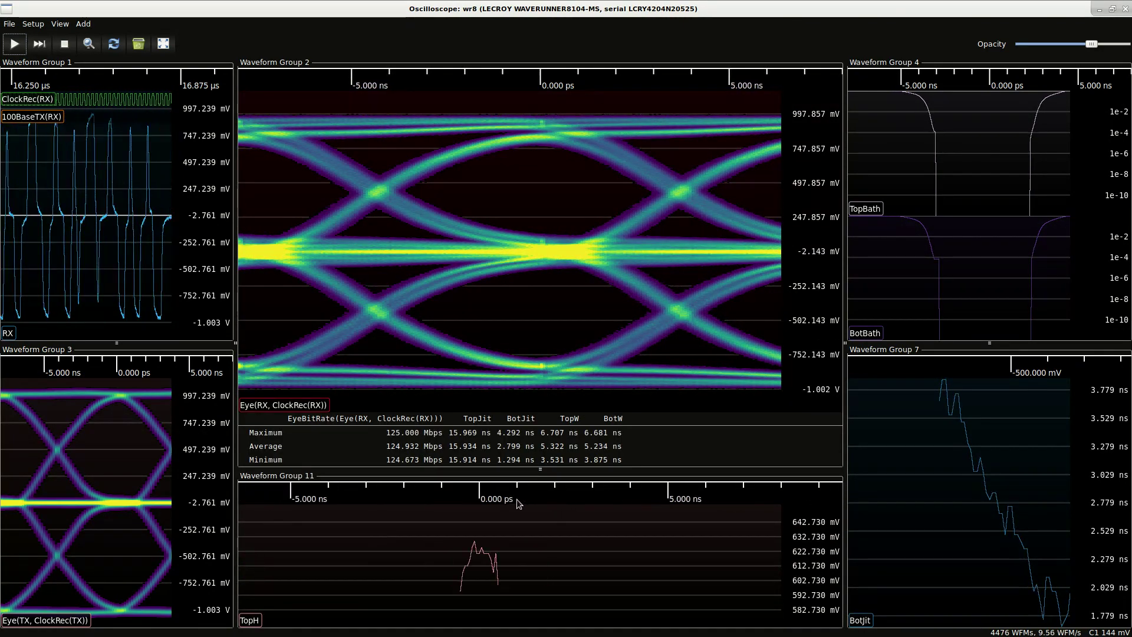
pyautogui.scroll(1, 519, 507)
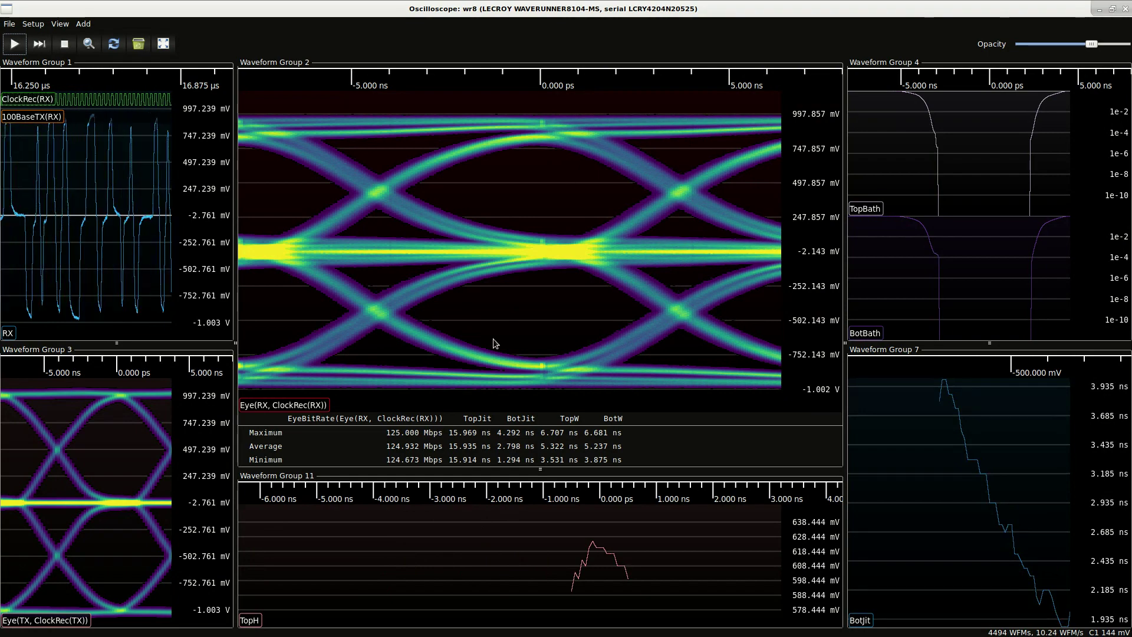
# - Add an EyeHeight measurement of the RX eye over ±500 ps with midpoint voltage -500m
pyautogui.rightClick(528, 305)
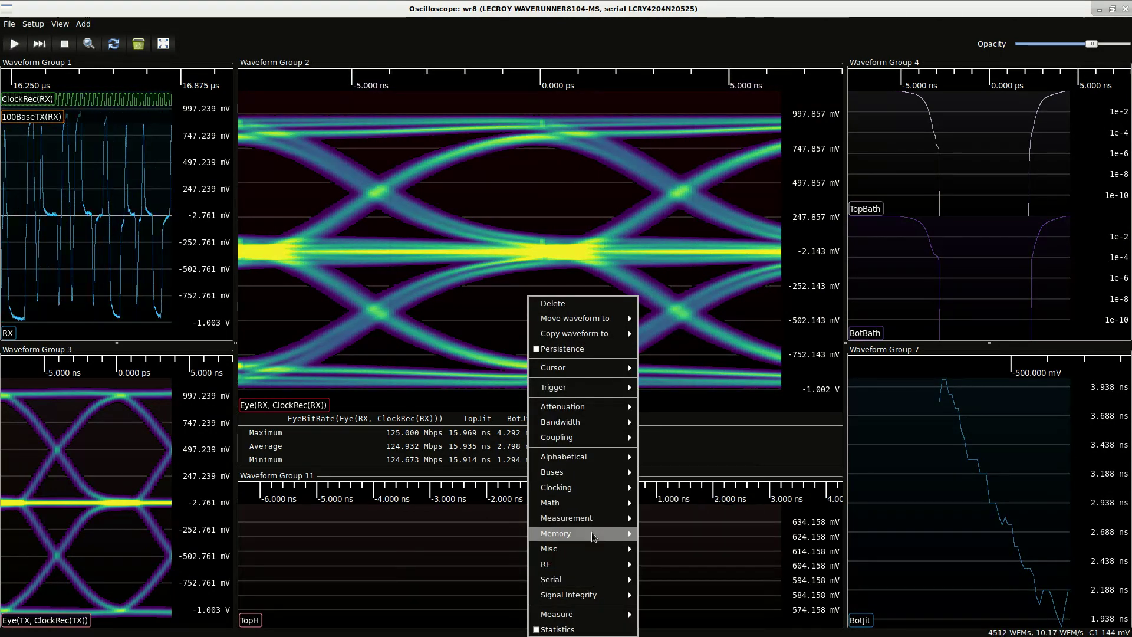
pyautogui.moveTo(592, 536)
pyautogui.click(672, 513)
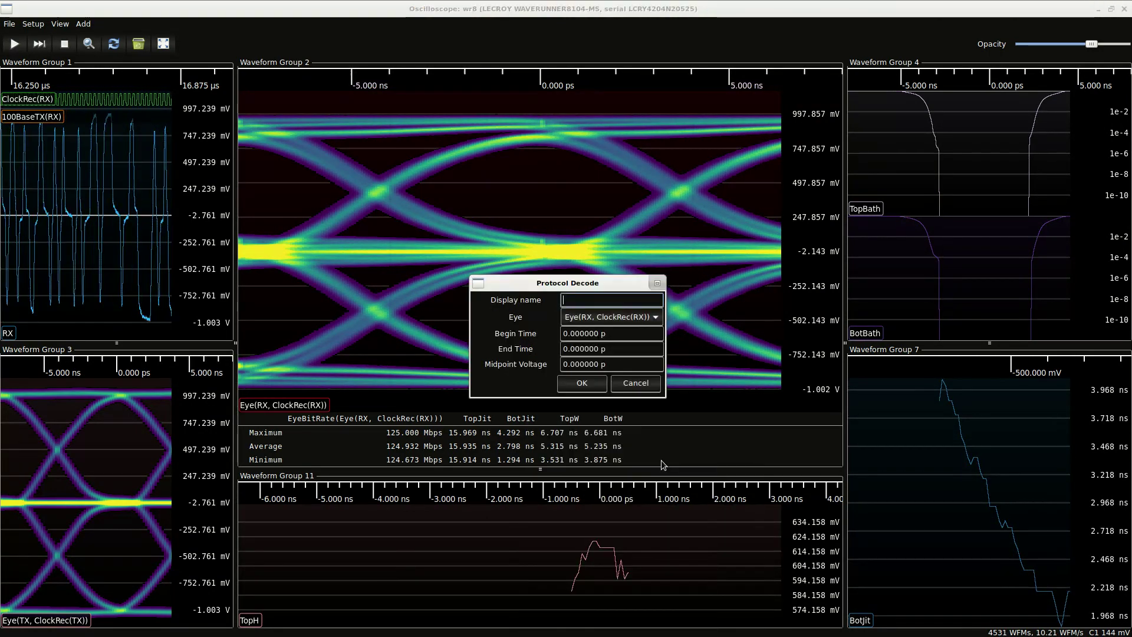
pyautogui.click(618, 333)
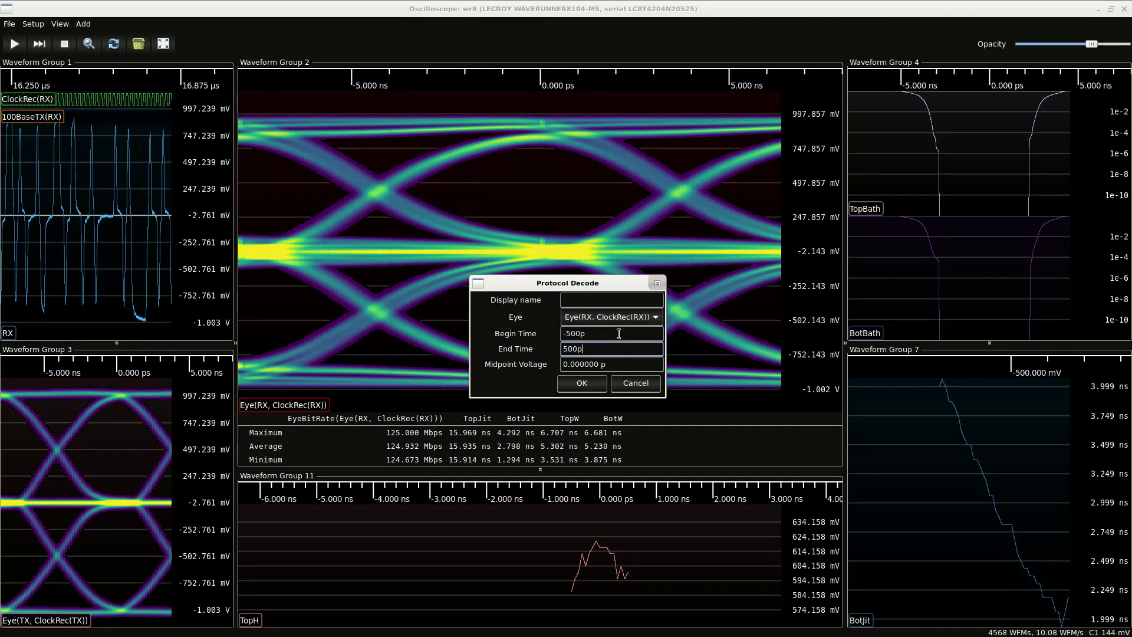
pyautogui.press('Tab')
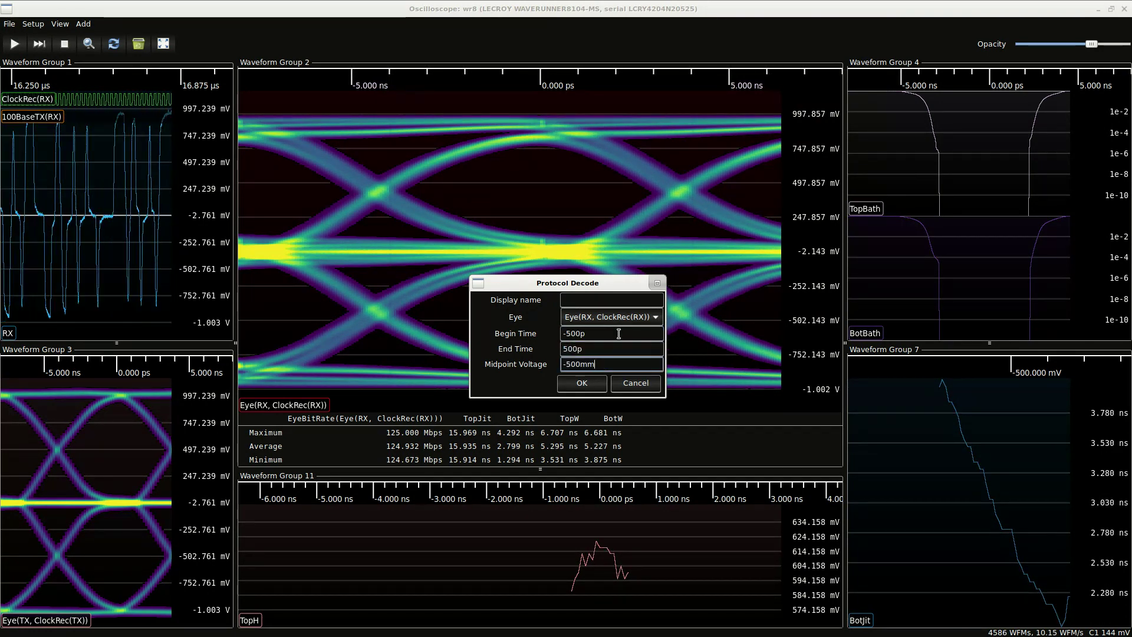
pyautogui.click(593, 385)
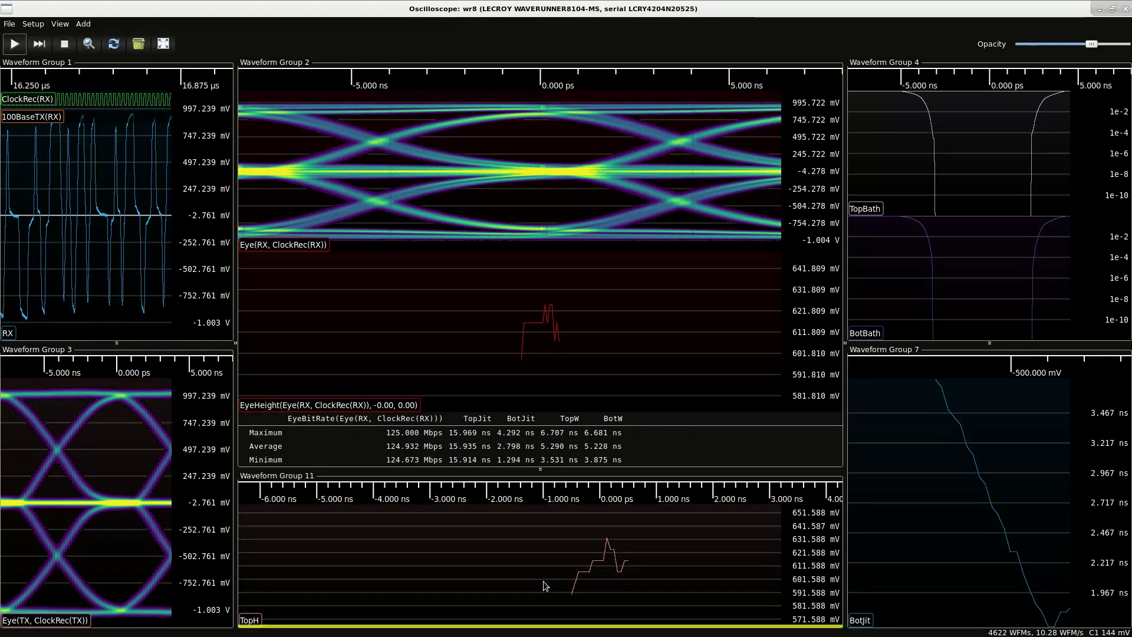
# - Group EyeHeight with TopH, zoom and pan them, then place both under the RX eye
pyautogui.moveTo(543, 585); pyautogui.dragTo(541, 590)
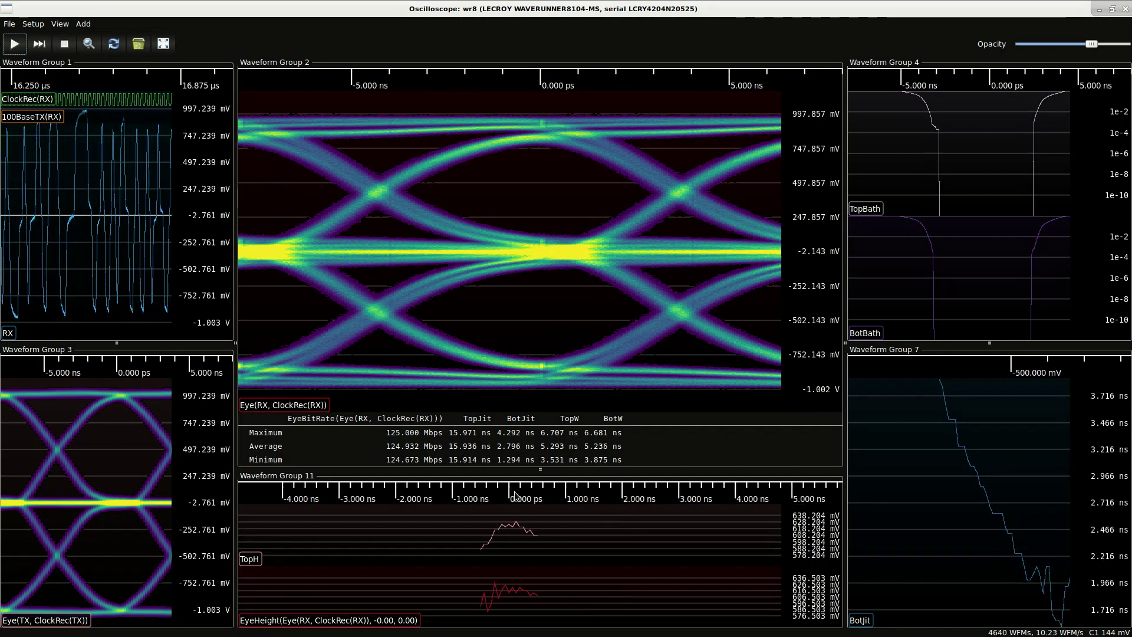
pyautogui.scroll(4, 515, 495)
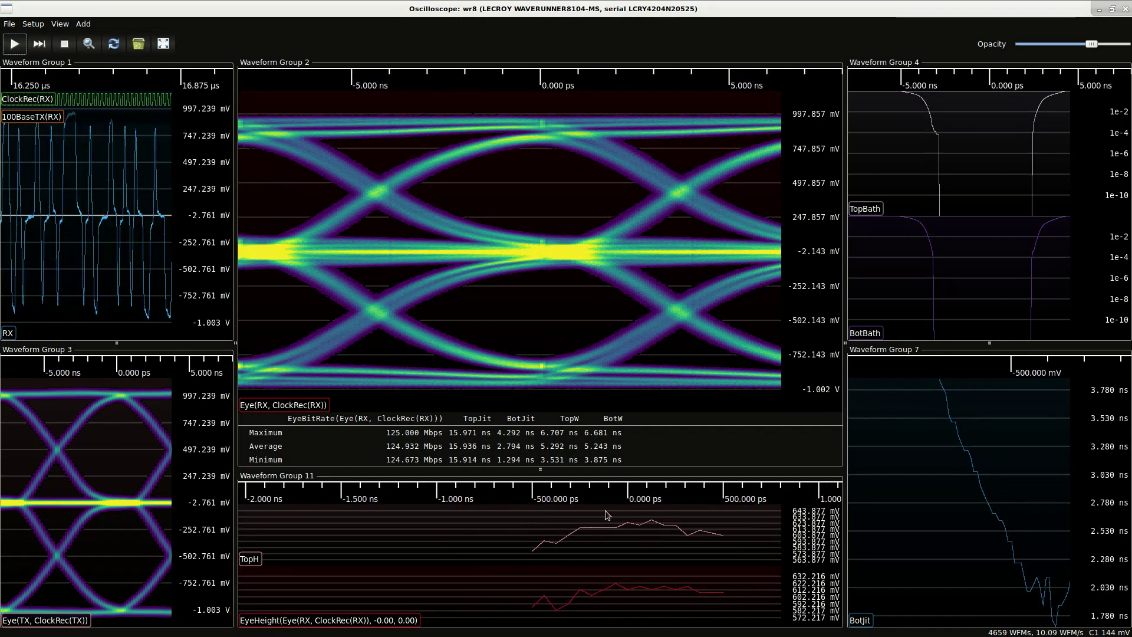
pyautogui.scroll(2, 539, 492)
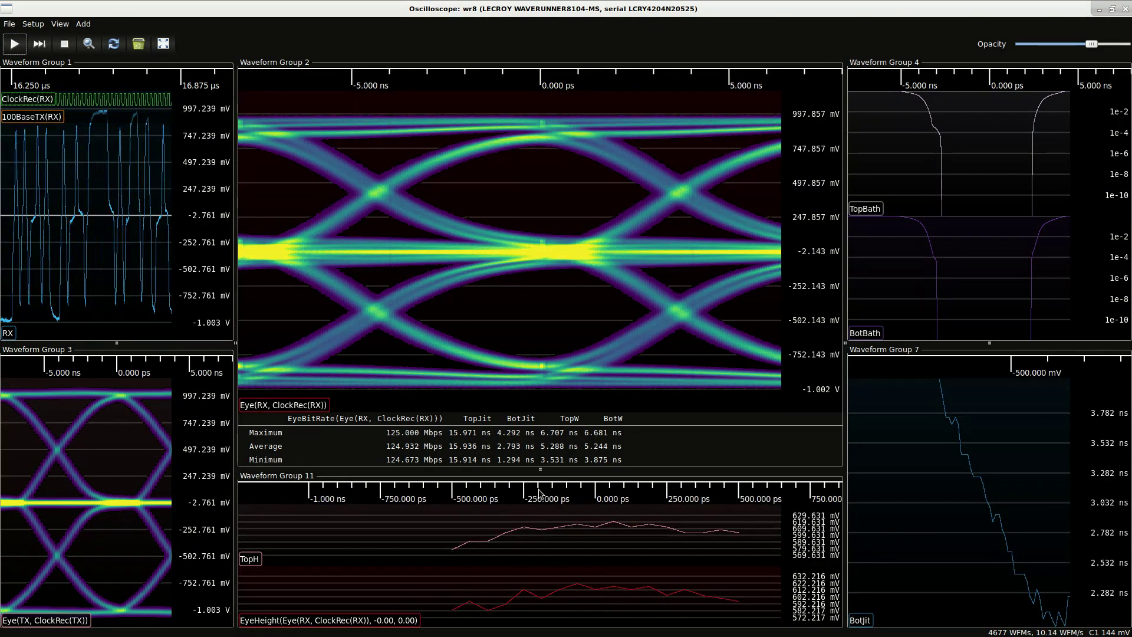
pyautogui.moveTo(540, 492); pyautogui.dragTo(476, 485)
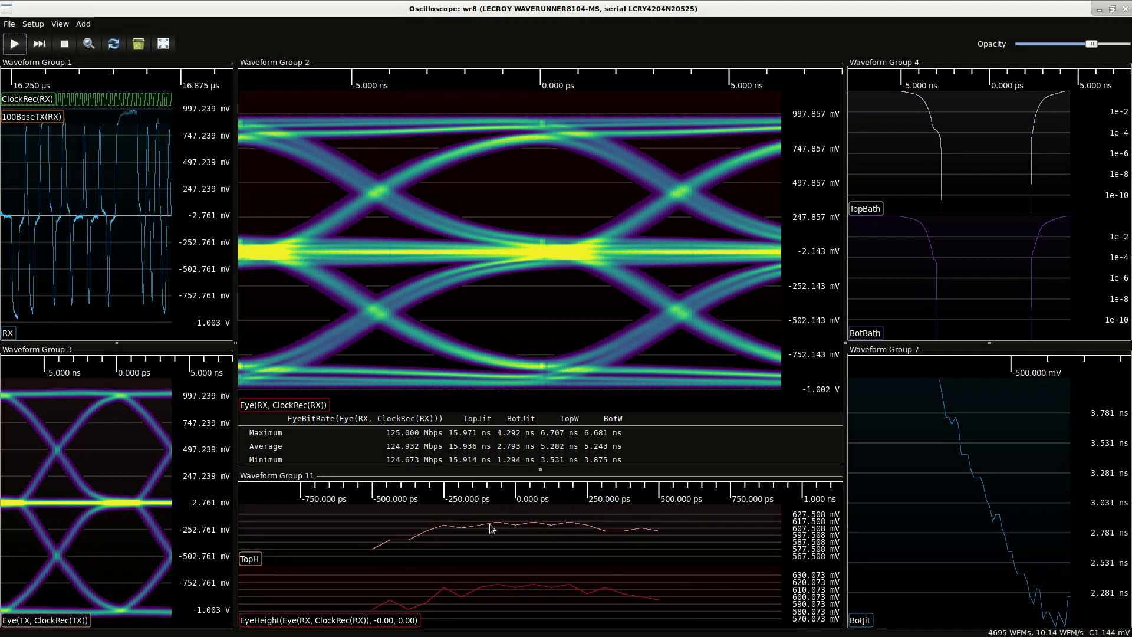
pyautogui.moveTo(400, 384)
pyautogui.mouseDown()
pyautogui.moveTo(430, 325)
pyautogui.moveTo(424, 342)
pyautogui.mouseUp()
pyautogui.moveTo(281, 626); pyautogui.dragTo(455, 352)
# - Add TopH and EyeHeight as statistics columns in the measurement table
pyautogui.rightClick(530, 340)
pyautogui.click(543, 333)
pyautogui.rightClick(530, 340)
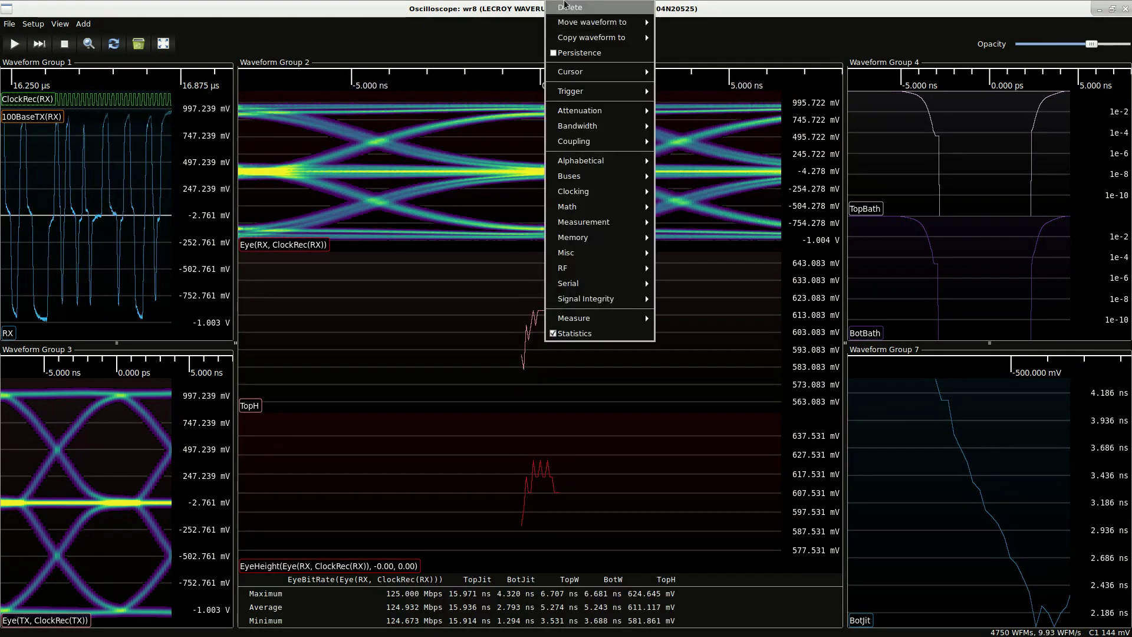
pyautogui.click(554, 7)
pyautogui.rightClick(580, 399)
pyautogui.click(588, 391)
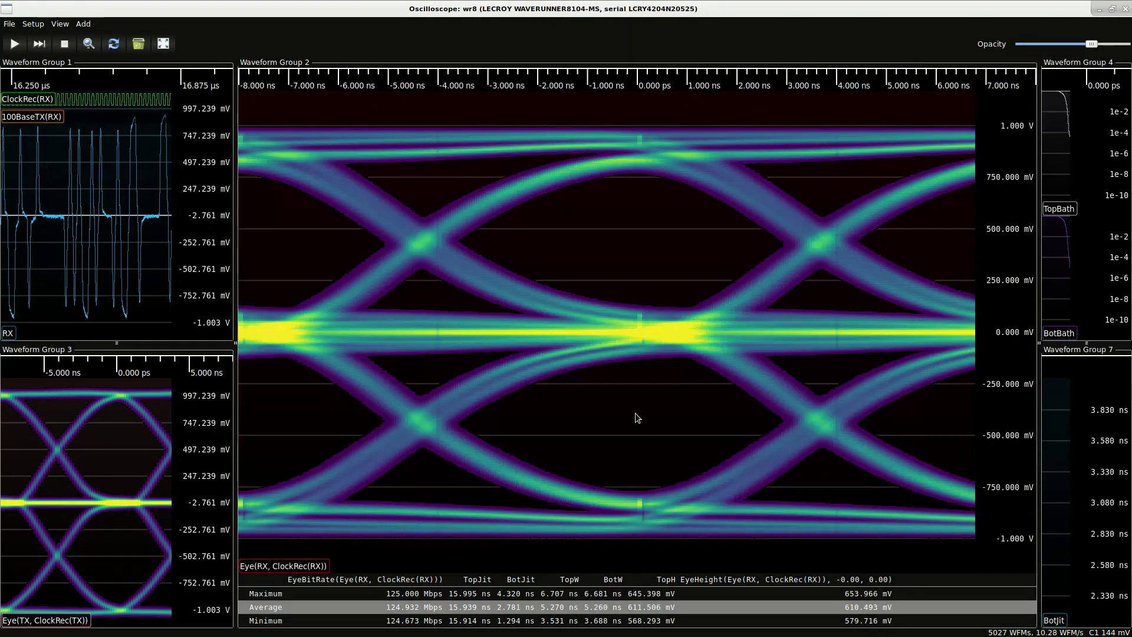
# - Delete the RX eye and BotJit plots and widen the RX waveform and TX eye panels
pyautogui.rightClick(634, 403)
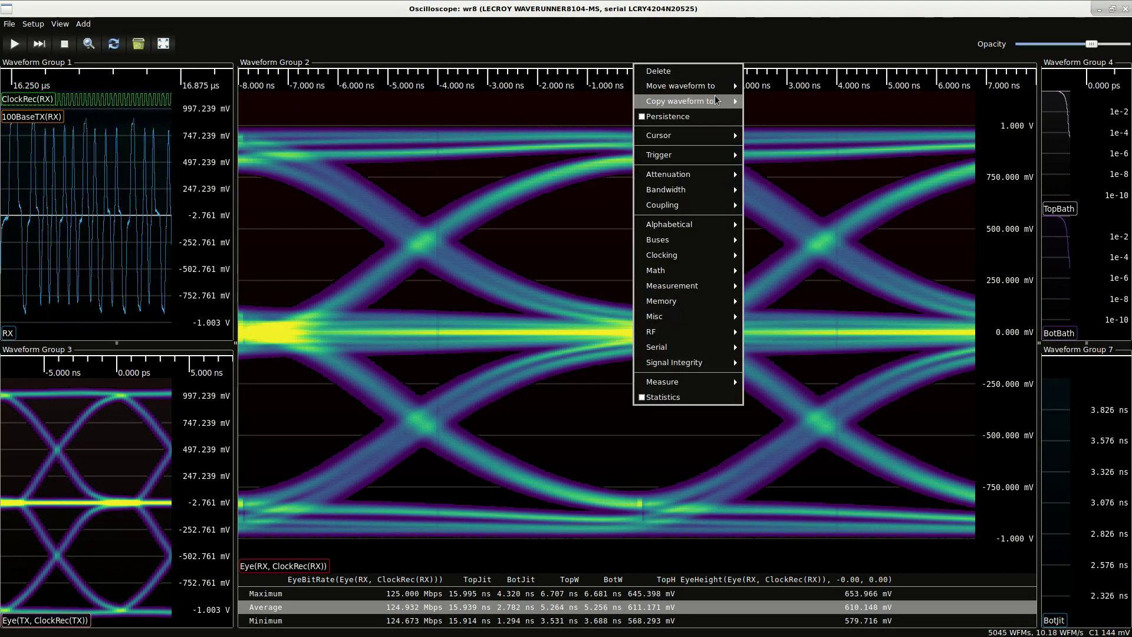
pyautogui.click(699, 72)
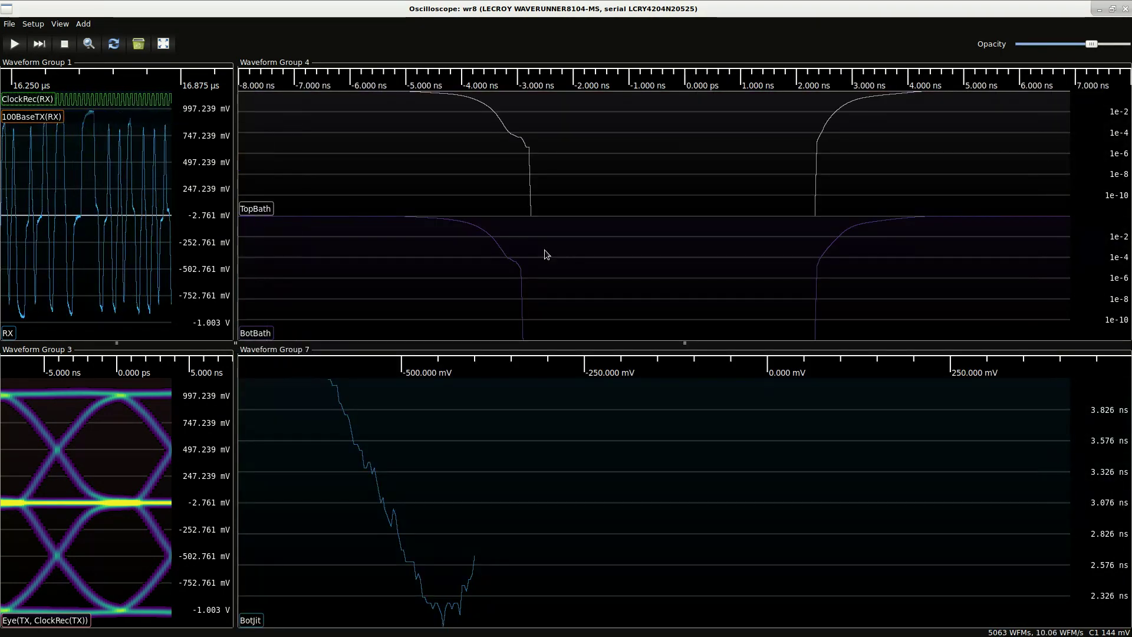
pyautogui.rightClick(583, 139)
pyautogui.click(574, 147)
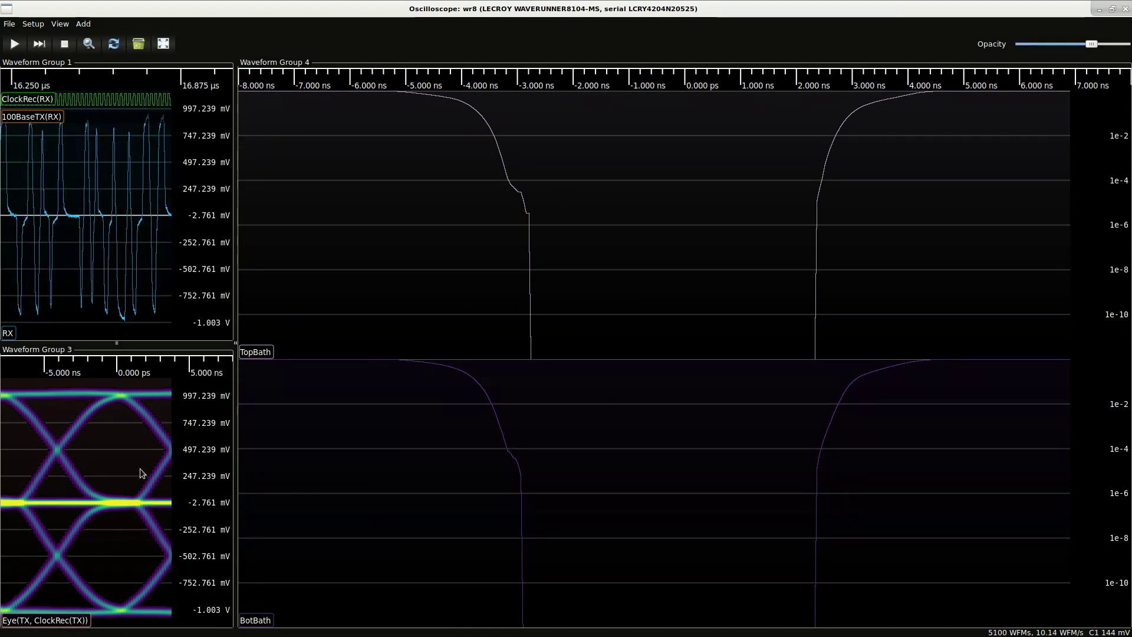
pyautogui.rightClick(151, 439)
pyautogui.click(97, 434)
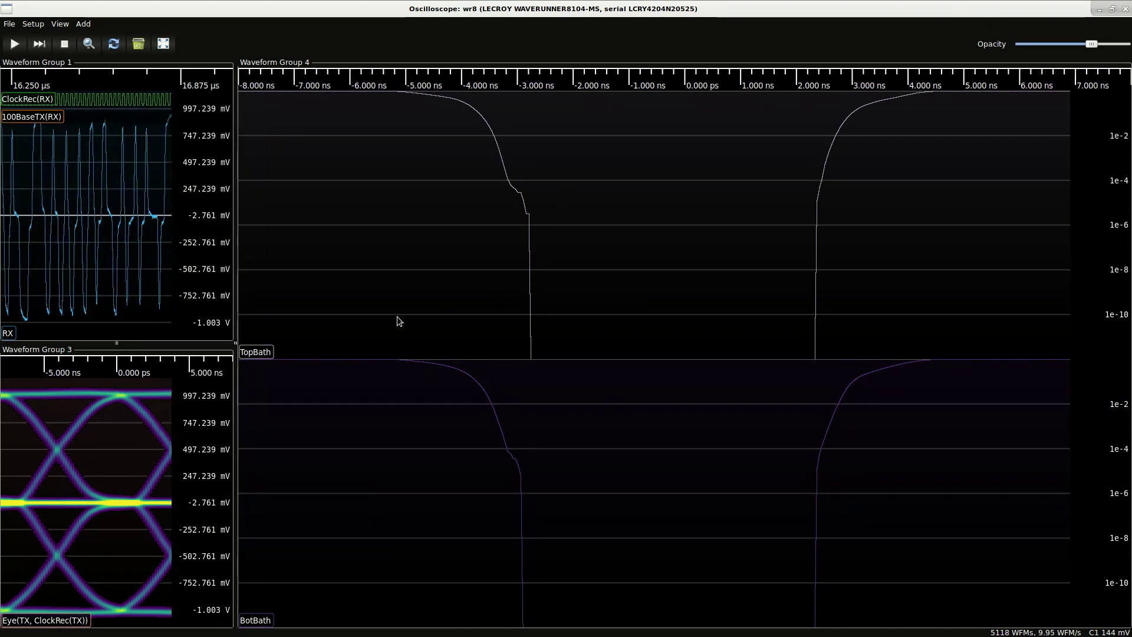
pyautogui.moveTo(236, 201); pyautogui.dragTo(738, 236)
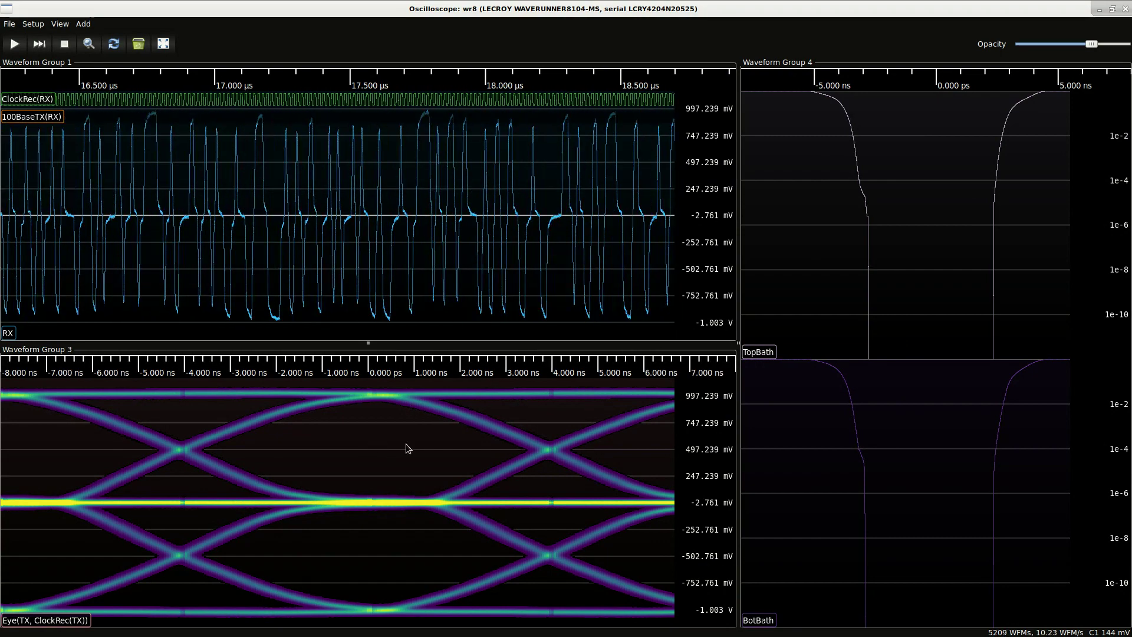
# - Add a 0.50 V horizontal bathtub for the TX eye in its own right-hand panel
pyautogui.rightClick(340, 458)
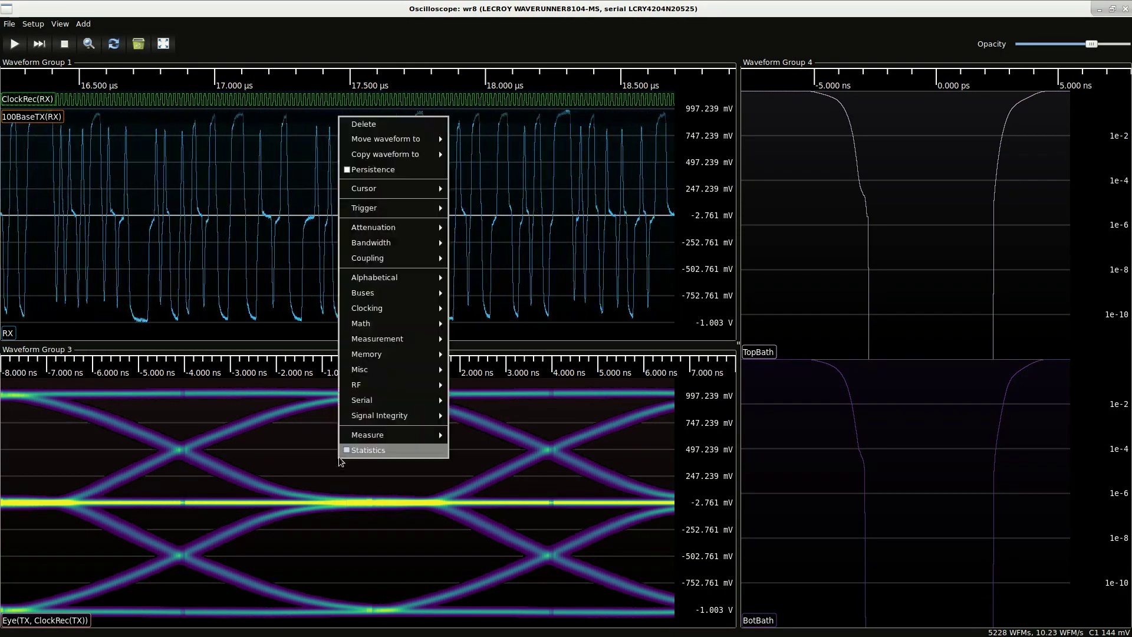
pyautogui.moveTo(413, 415)
pyautogui.click(485, 435)
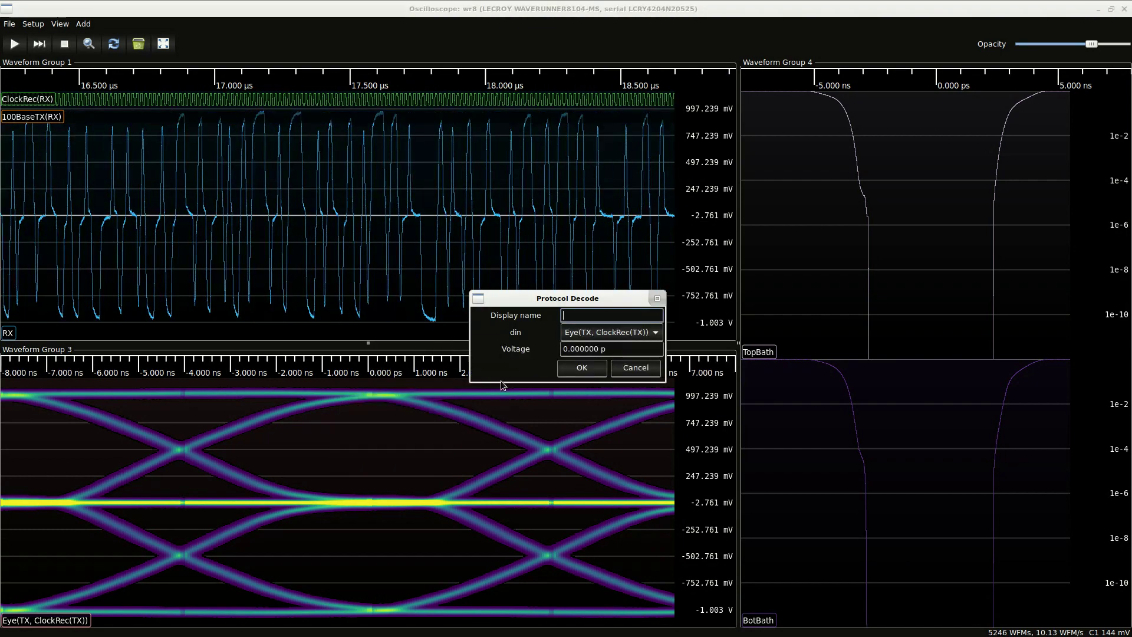
pyautogui.tripleClick(614, 349)
pyautogui.write('0.5')
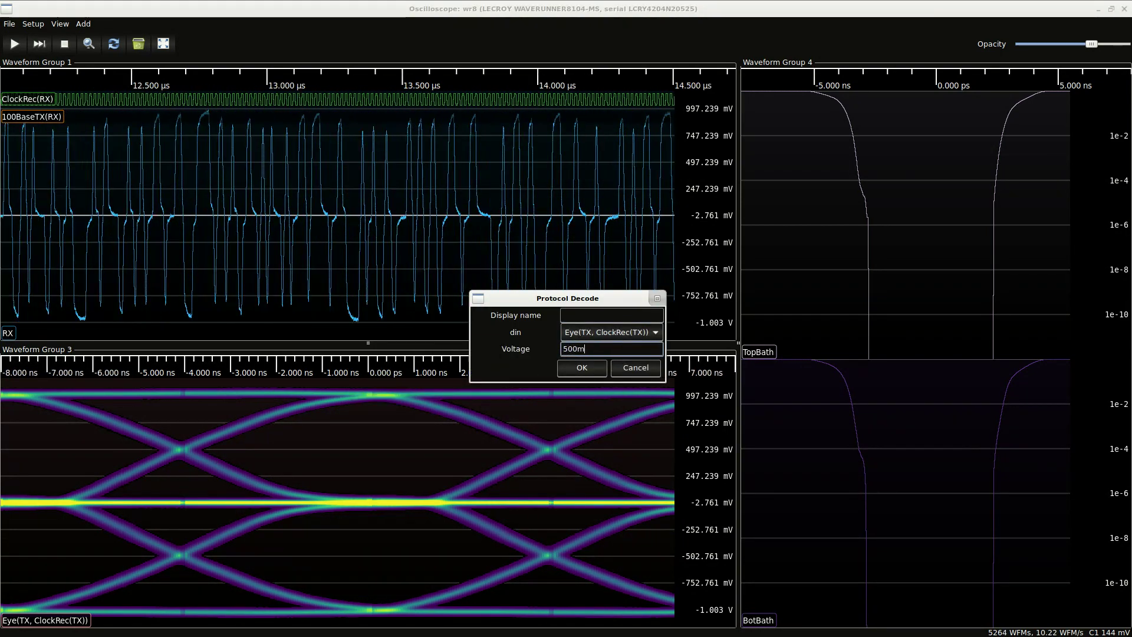
pyautogui.click(582, 367)
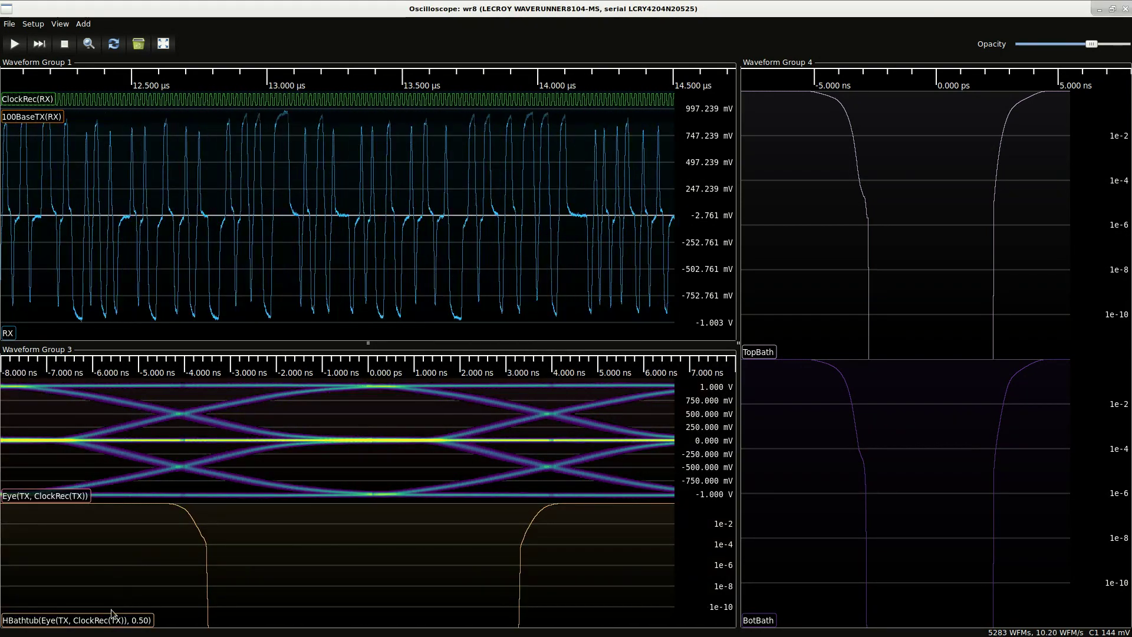
pyautogui.moveTo(77, 620); pyautogui.dragTo(1068, 277)
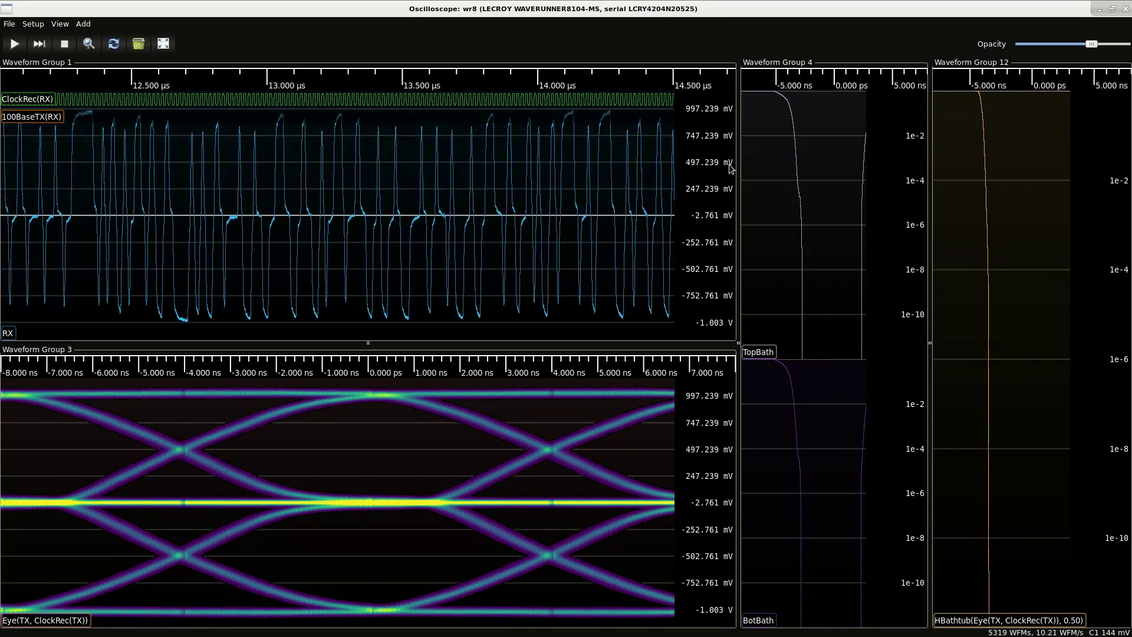
pyautogui.moveTo(738, 171); pyautogui.dragTo(504, 172)
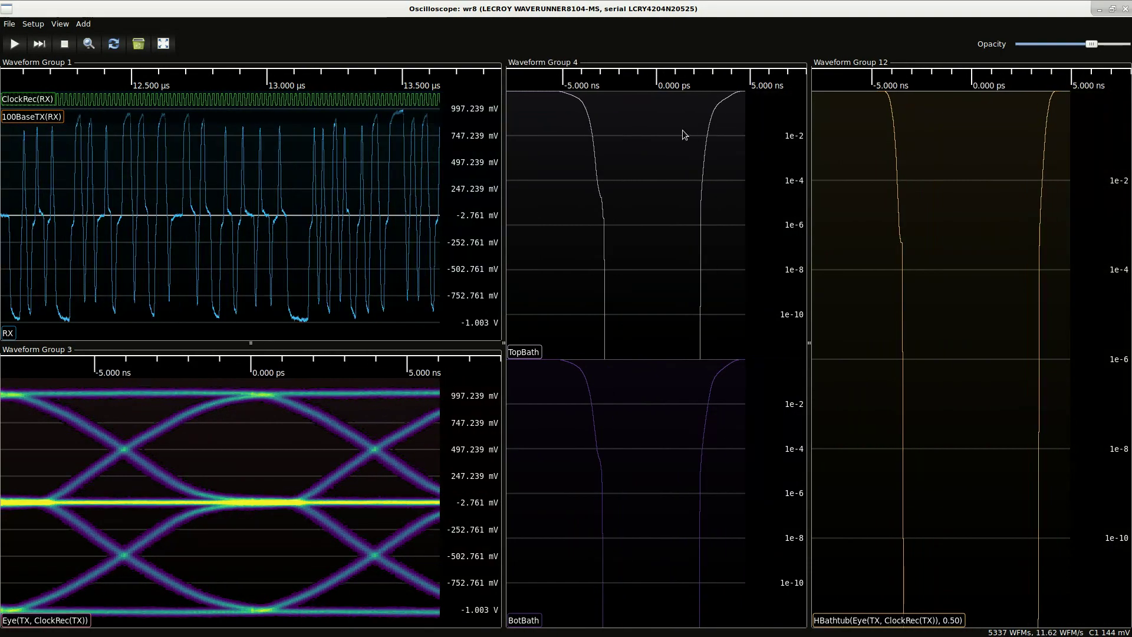
# - Add a -0.50 V TX-eye horizontal bathtub stacked under the 0.50 one
pyautogui.rightClick(227, 531)
pyautogui.moveTo(279, 494)
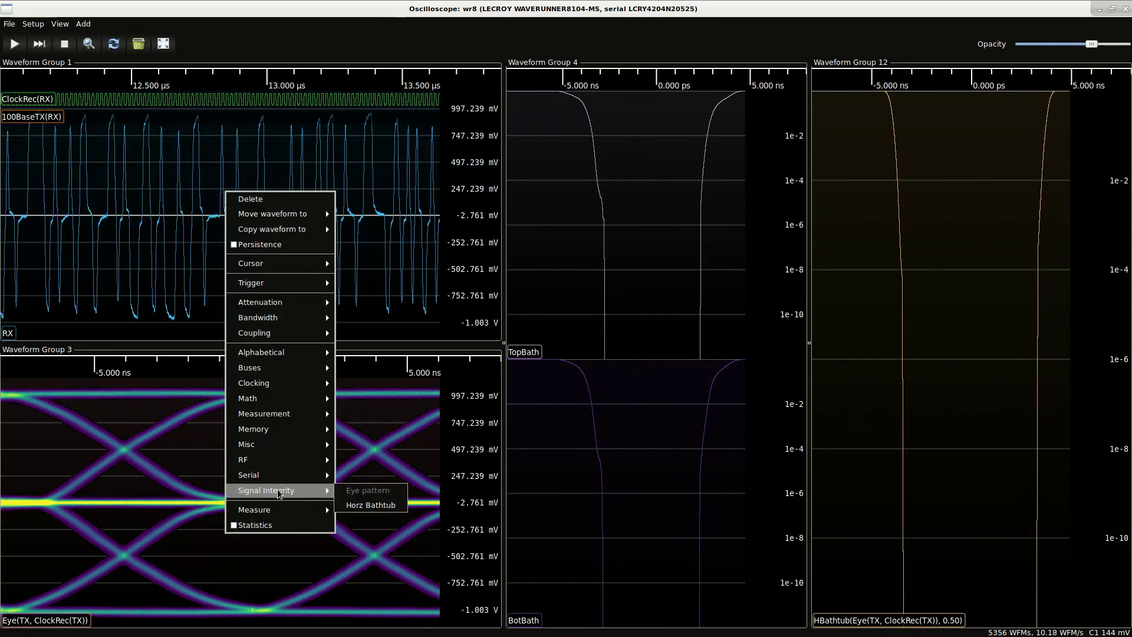
pyautogui.click(349, 505)
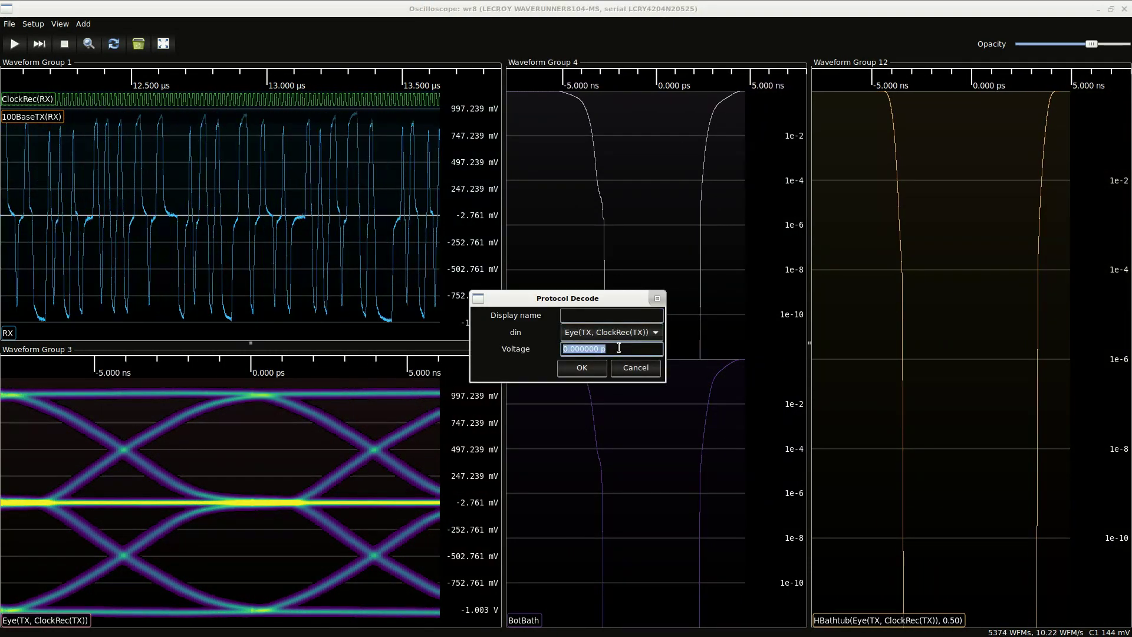
pyautogui.write('-500m')
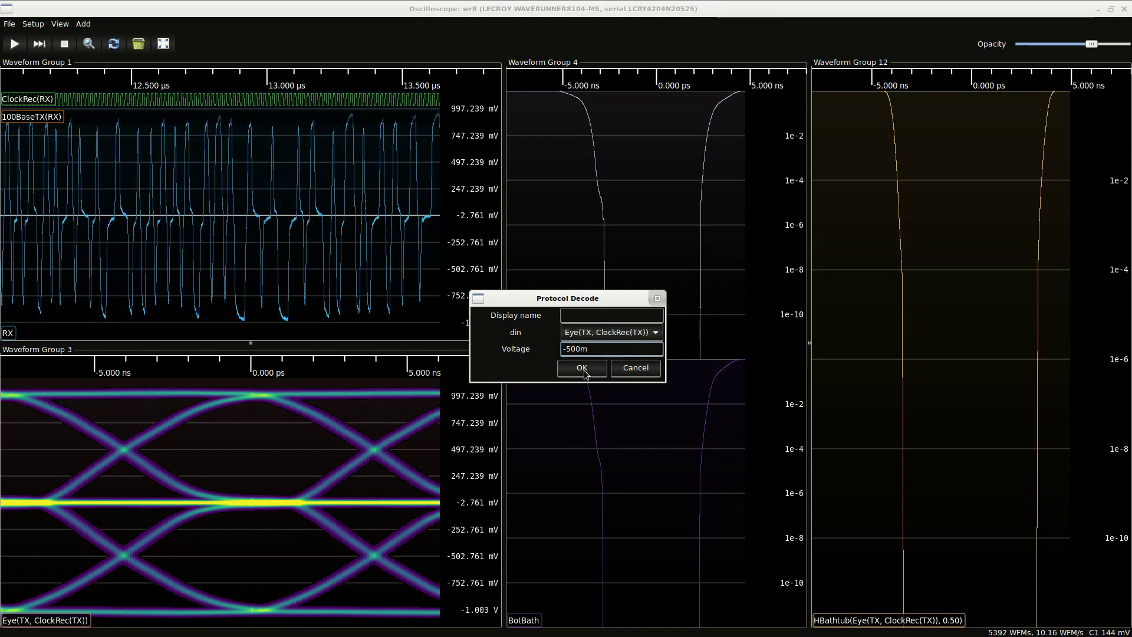
pyautogui.click(582, 370)
pyautogui.moveTo(727, 627); pyautogui.dragTo(881, 616)
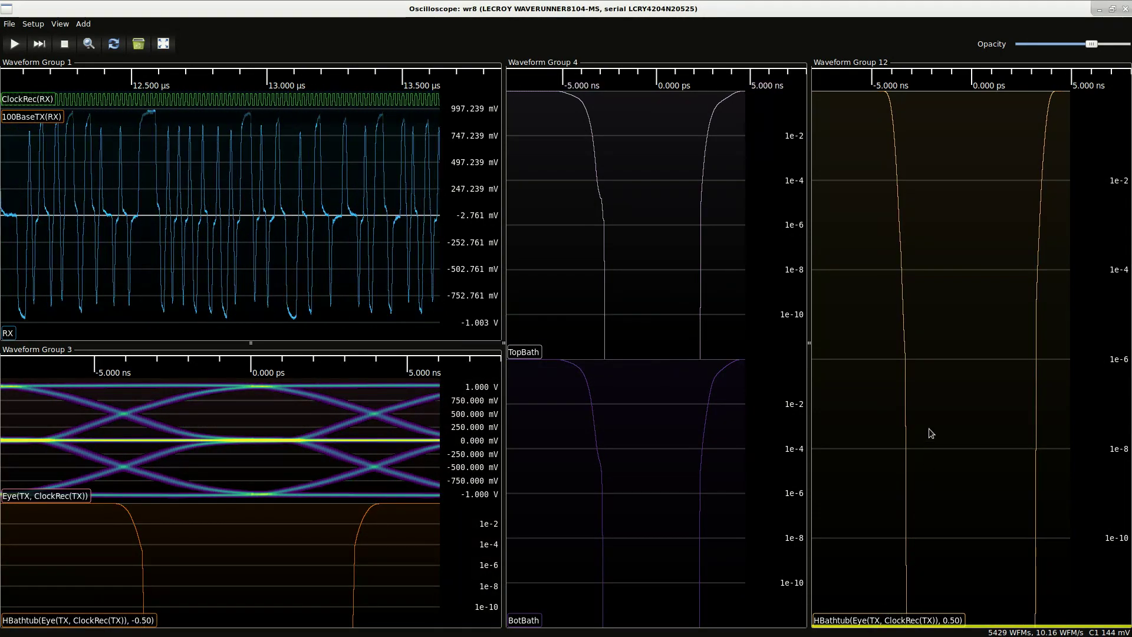
pyautogui.moveTo(930, 433); pyautogui.dragTo(931, 434)
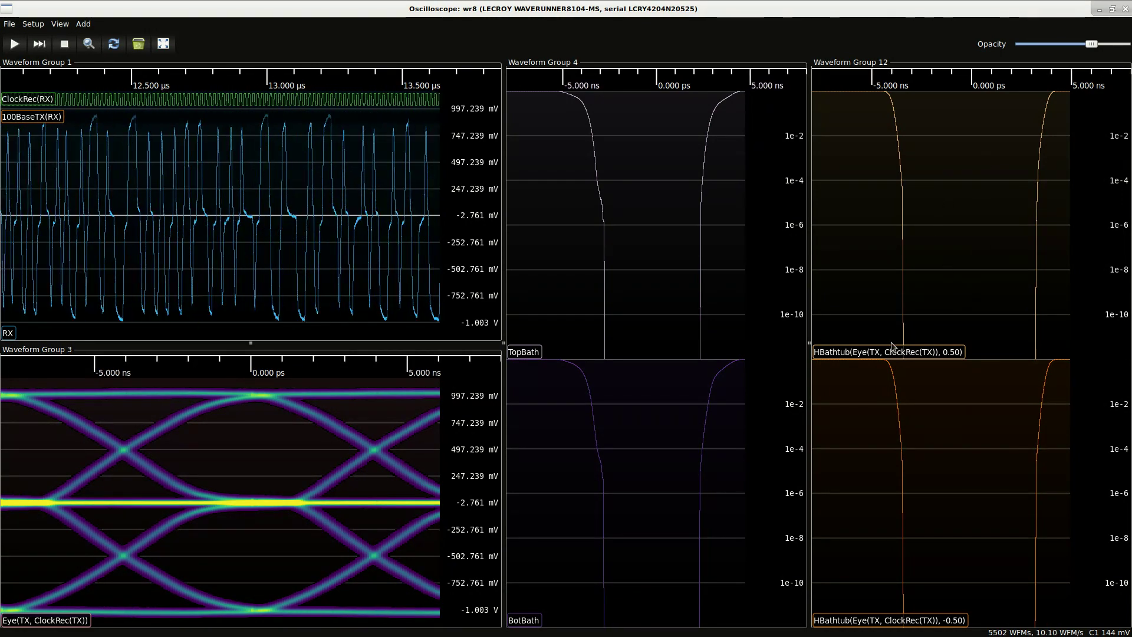
# - Move the TX HBathtub 0.50 and -0.50 curves into Waveform Group 4, placing BotBath directly under TopBath
pyautogui.moveTo(890, 353); pyautogui.dragTo(638, 343)
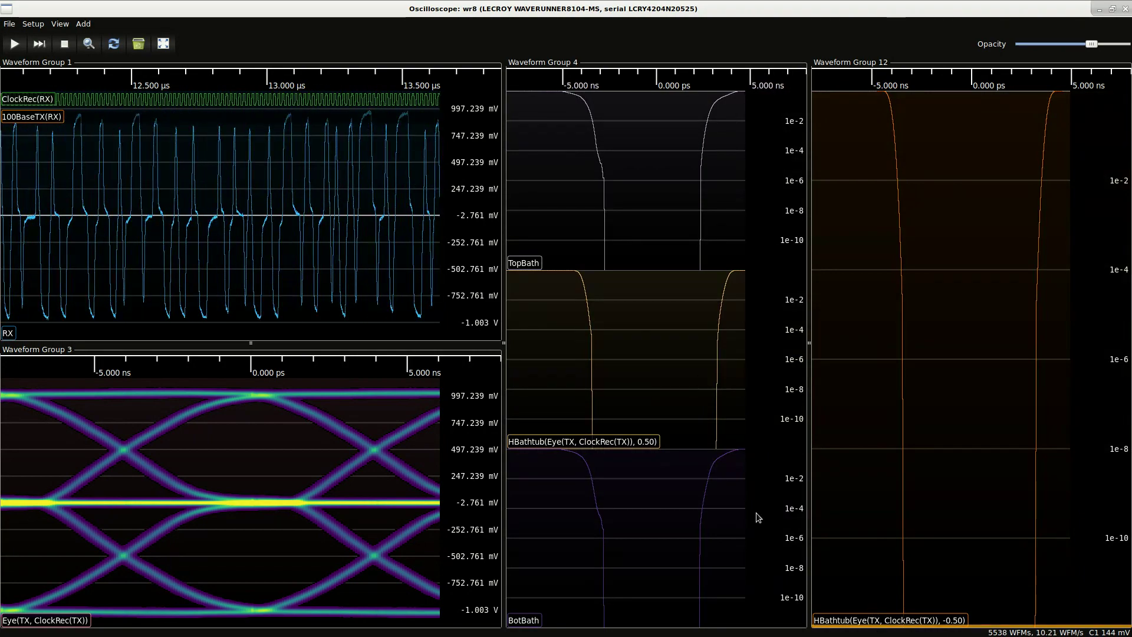
pyautogui.moveTo(647, 438); pyautogui.dragTo(646, 434)
pyautogui.moveTo(530, 624); pyautogui.dragTo(588, 197)
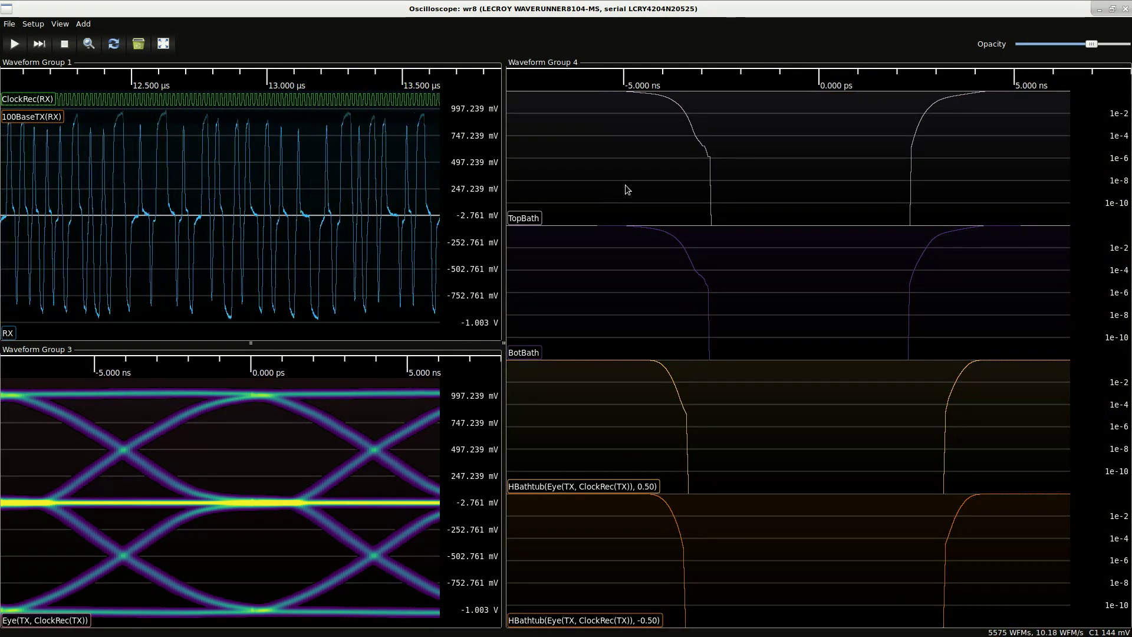